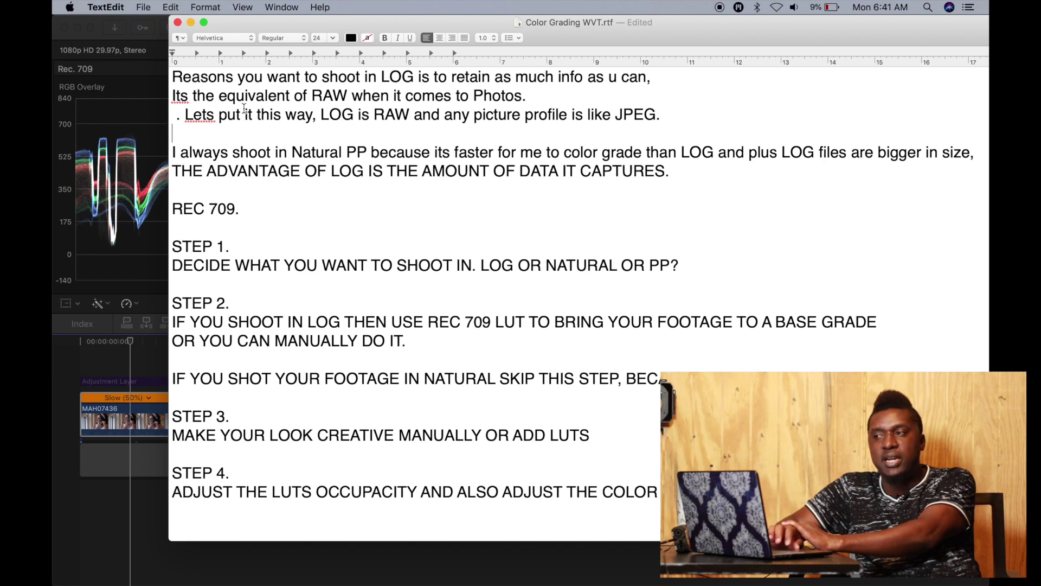
# Read through the notes on shooting in LOG, REC 709 and the four color grading steps
pyautogui.click(197, 207)
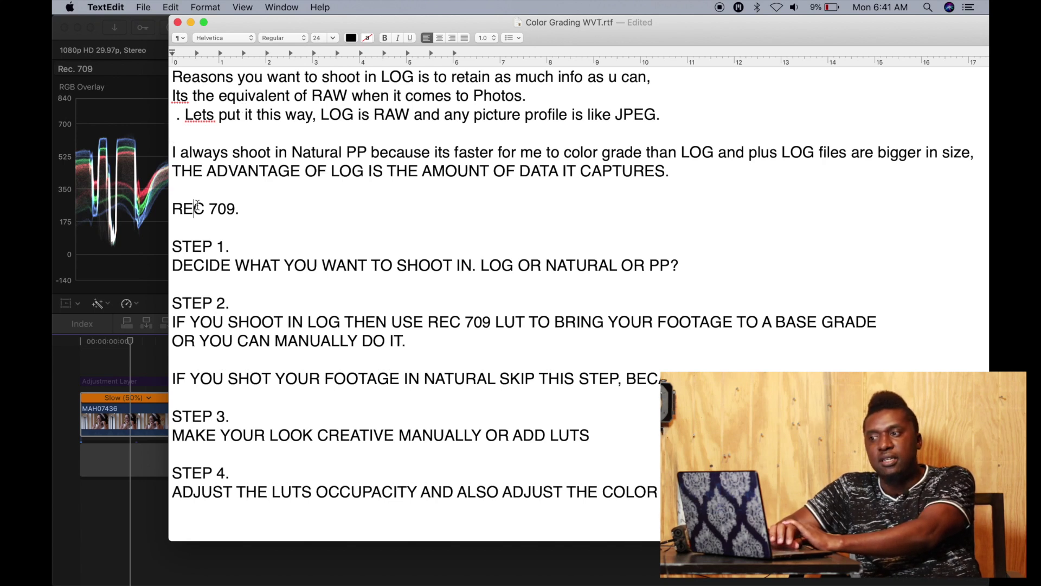
pyautogui.click(259, 202)
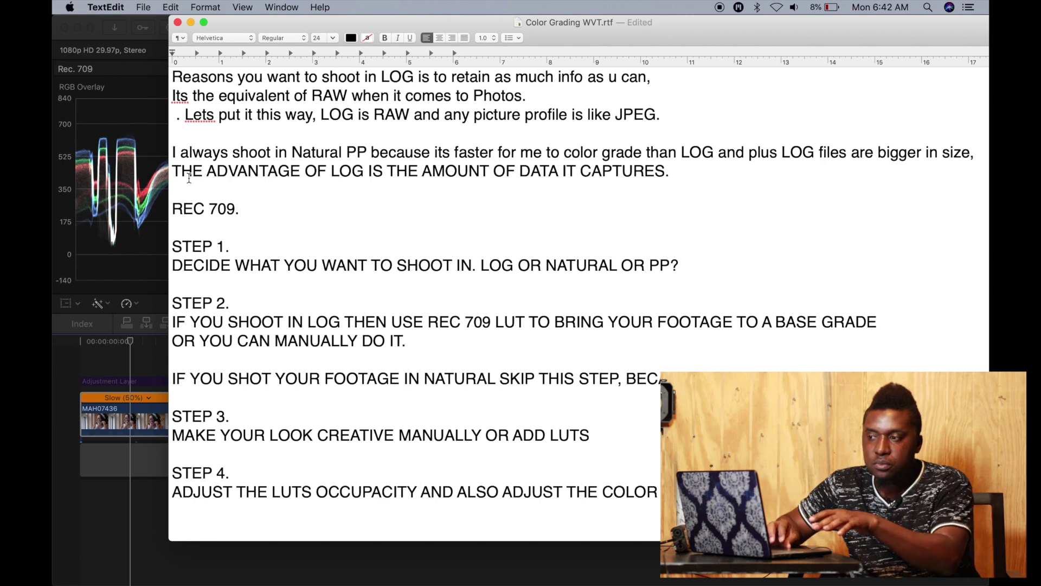
pyautogui.click(217, 226)
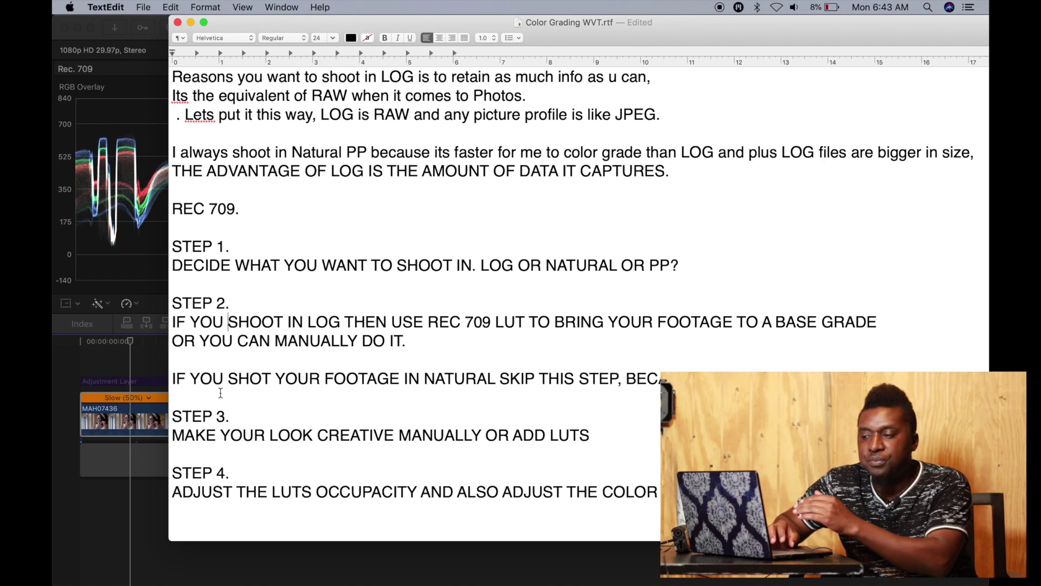
pyautogui.click(247, 492)
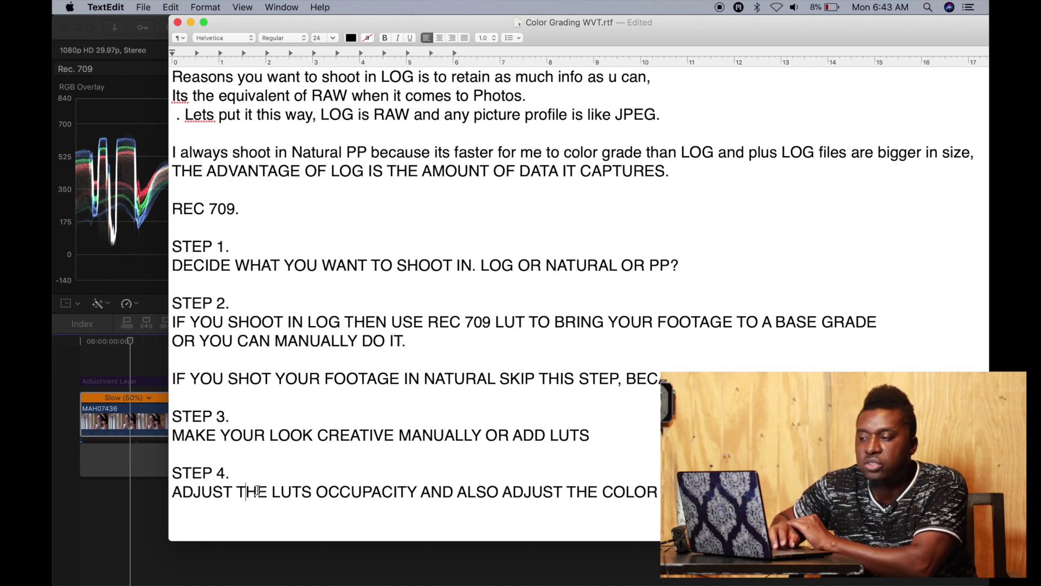
pyautogui.click(318, 466)
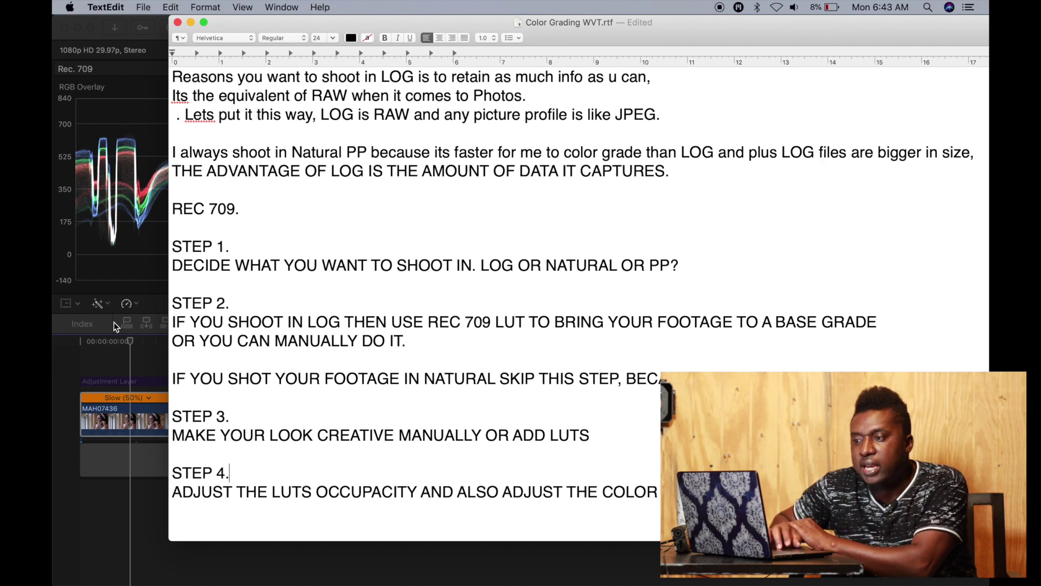
# Switch to Final Cut Pro, select the first clip, MAH07436, and set its color midtones to 218° and 0%
pyautogui.click(69, 373)
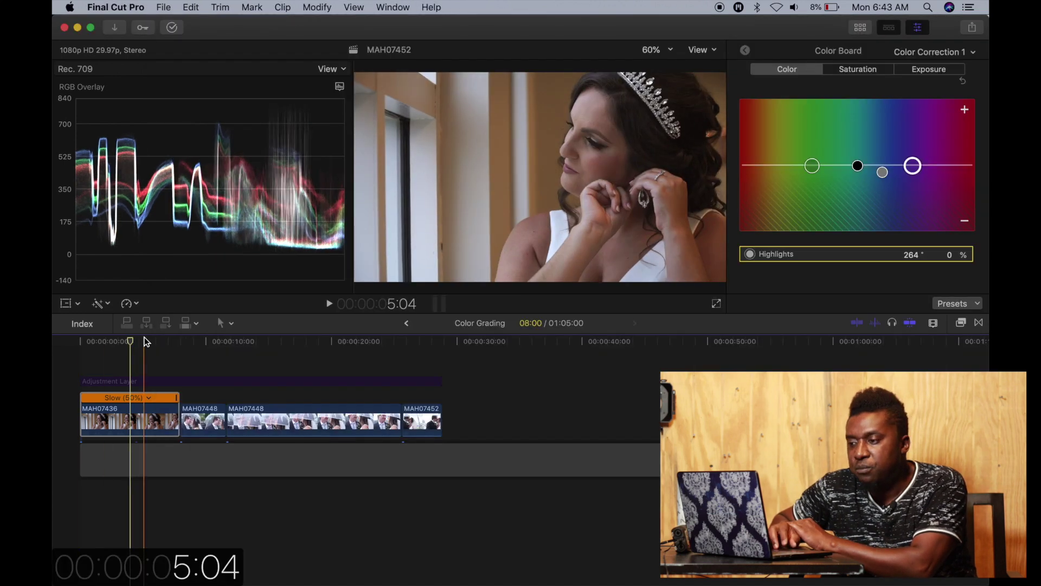
pyautogui.click(158, 345)
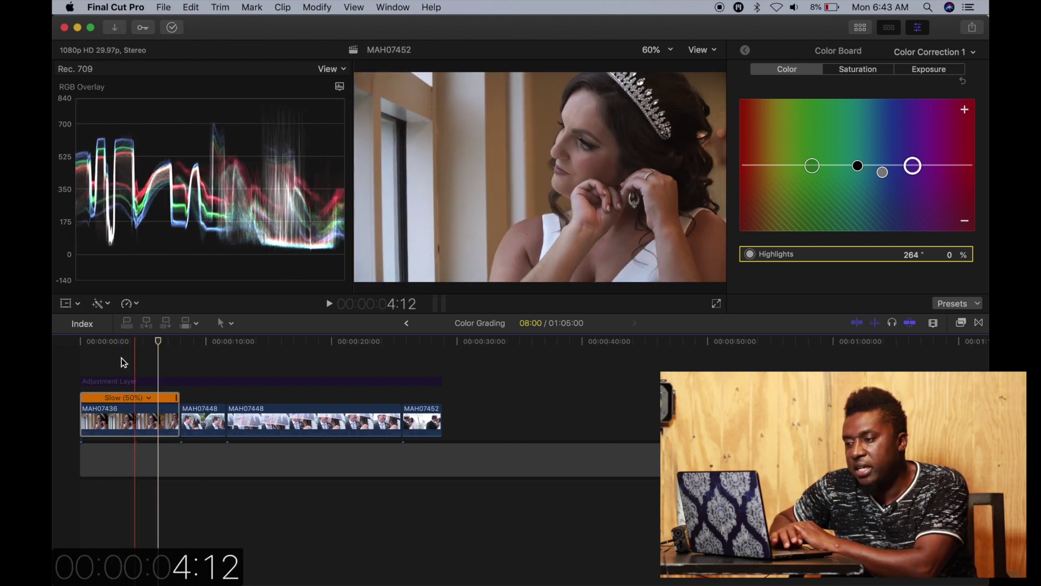
pyautogui.click(92, 355)
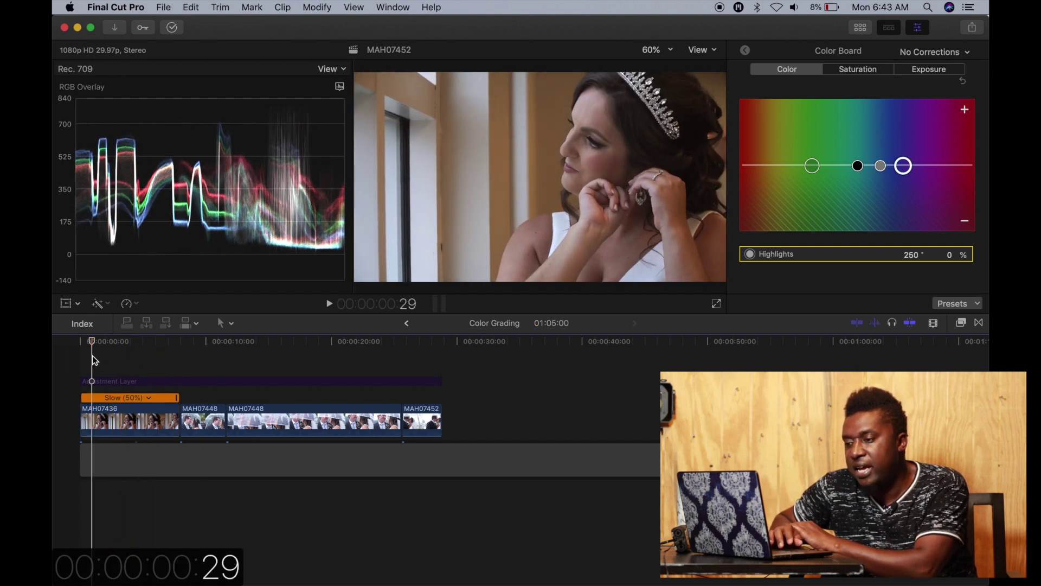
pyautogui.click(102, 407)
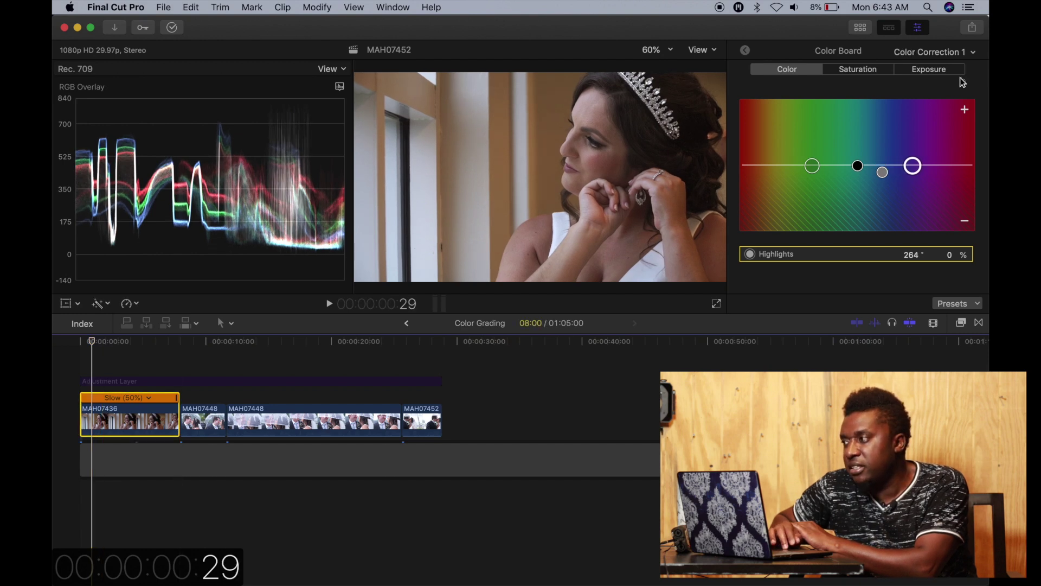
pyautogui.click(882, 173)
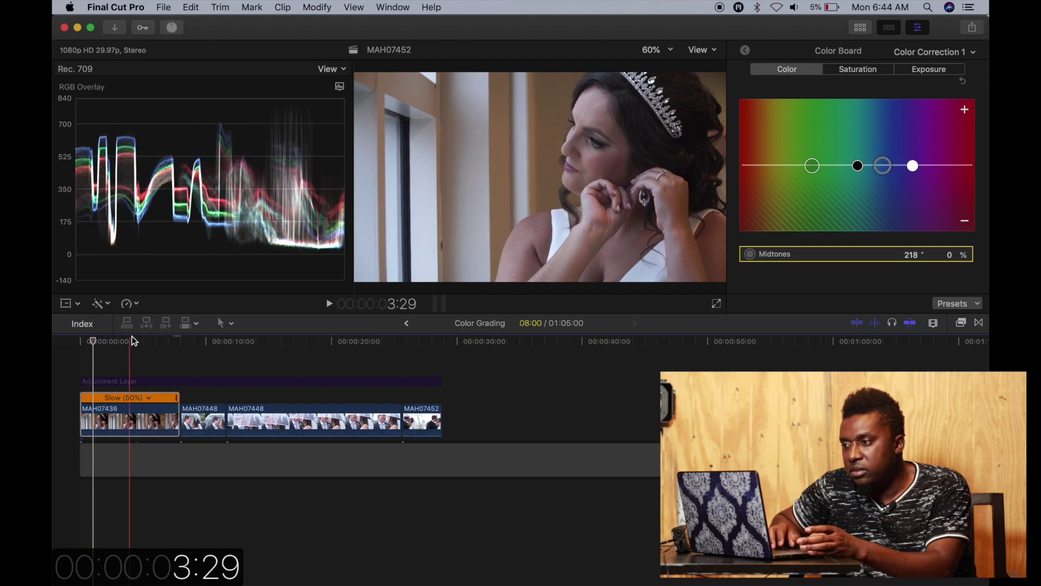
# Raise the highlight exposure of clip MAH07436 to 32%, and lower it to -4%
pyautogui.click(125, 340)
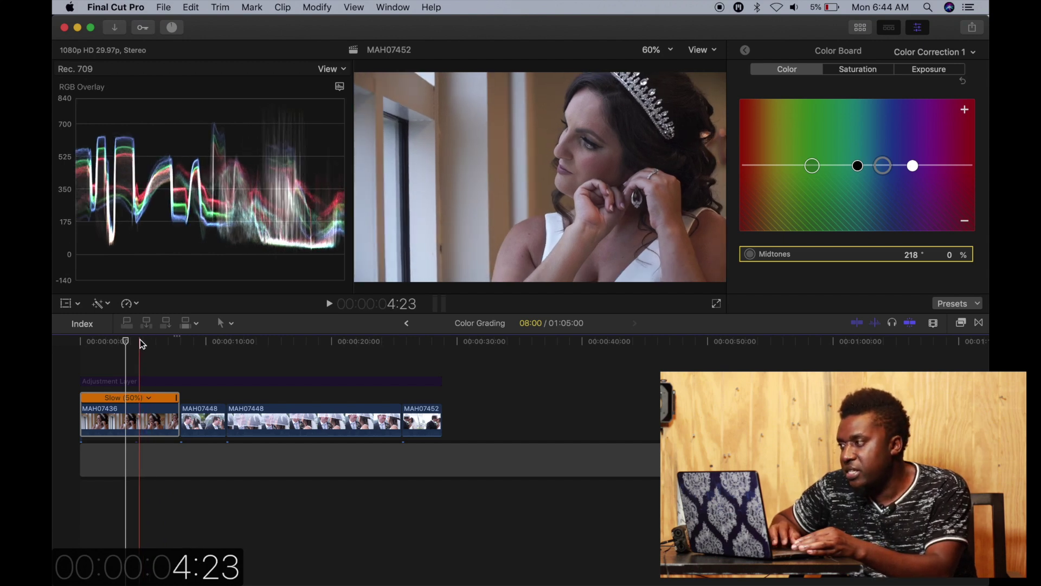
pyautogui.click(140, 339)
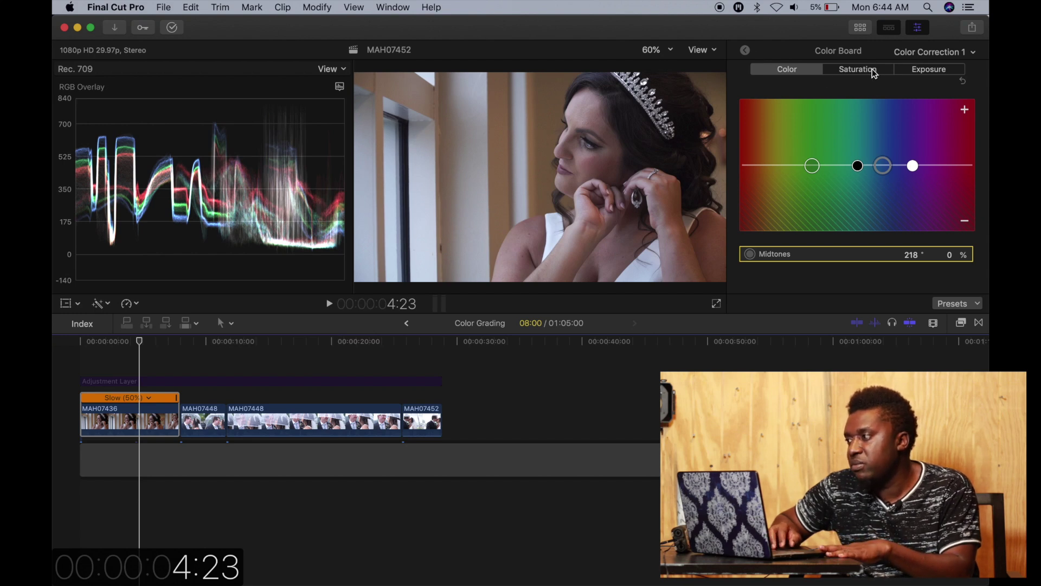
pyautogui.click(932, 69)
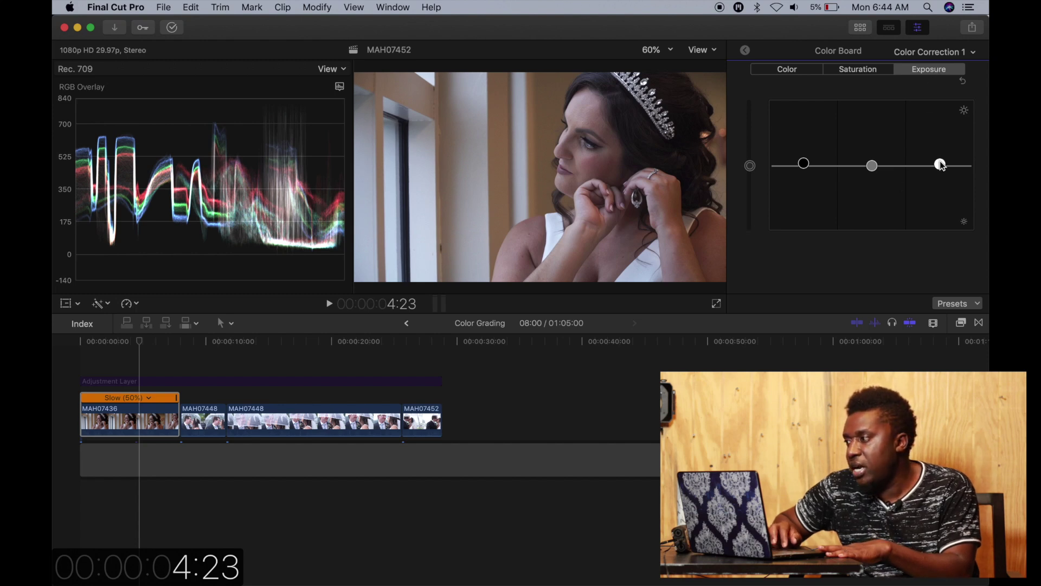
pyautogui.moveTo(940, 165); pyautogui.dragTo(943, 145)
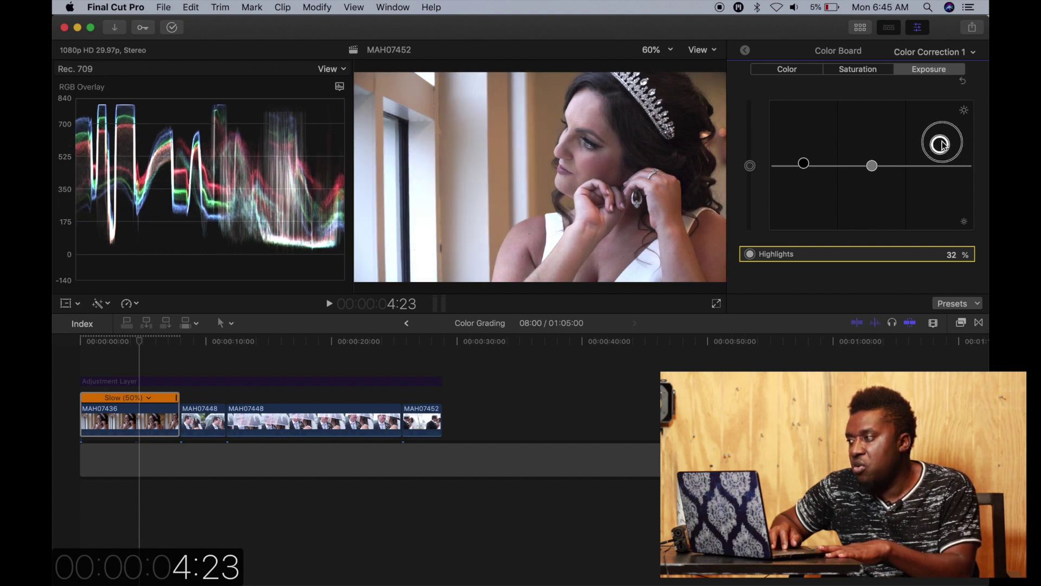
pyautogui.moveTo(942, 145); pyautogui.dragTo(943, 168)
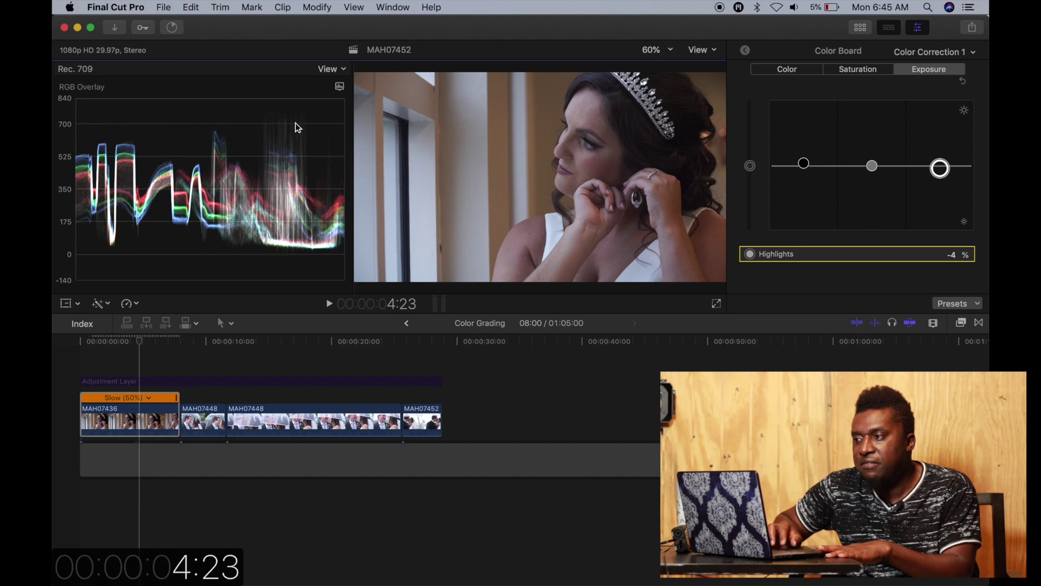
# Try the Luma channel on the waveform scope, and return it to RGB Overlay
pyautogui.click(343, 70)
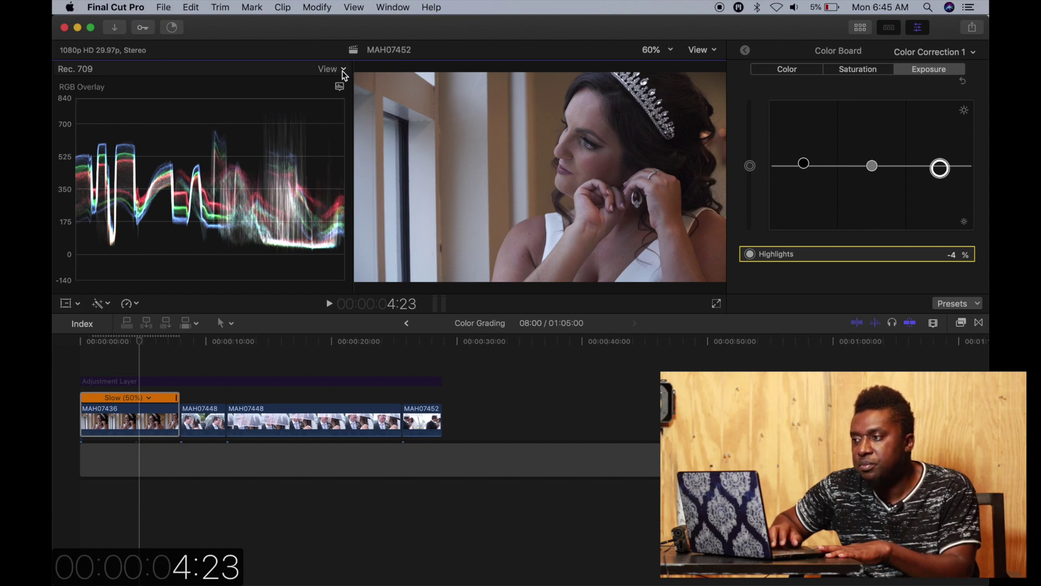
pyautogui.click(344, 74)
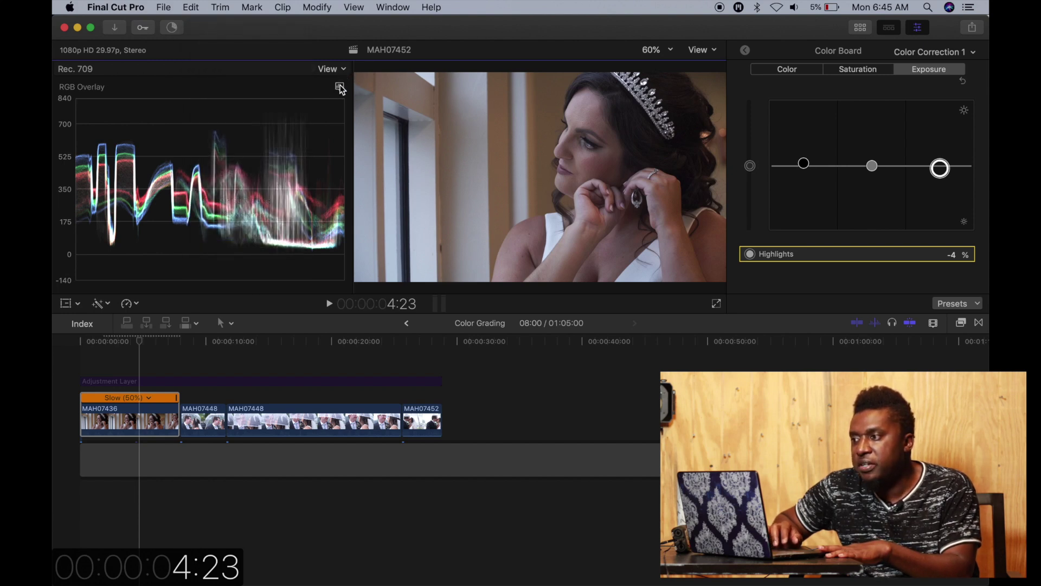
pyautogui.click(340, 87)
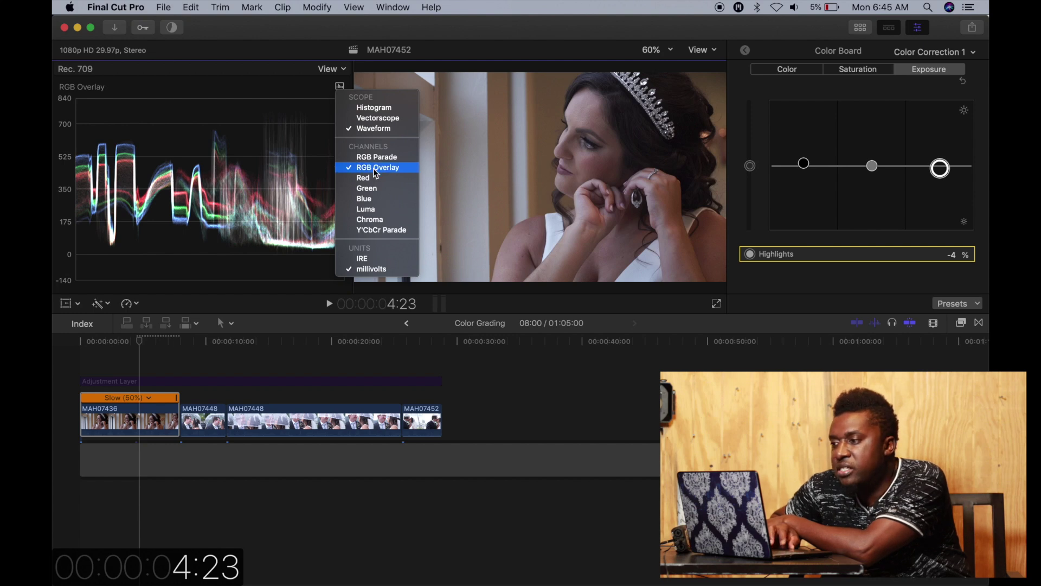
pyautogui.click(365, 209)
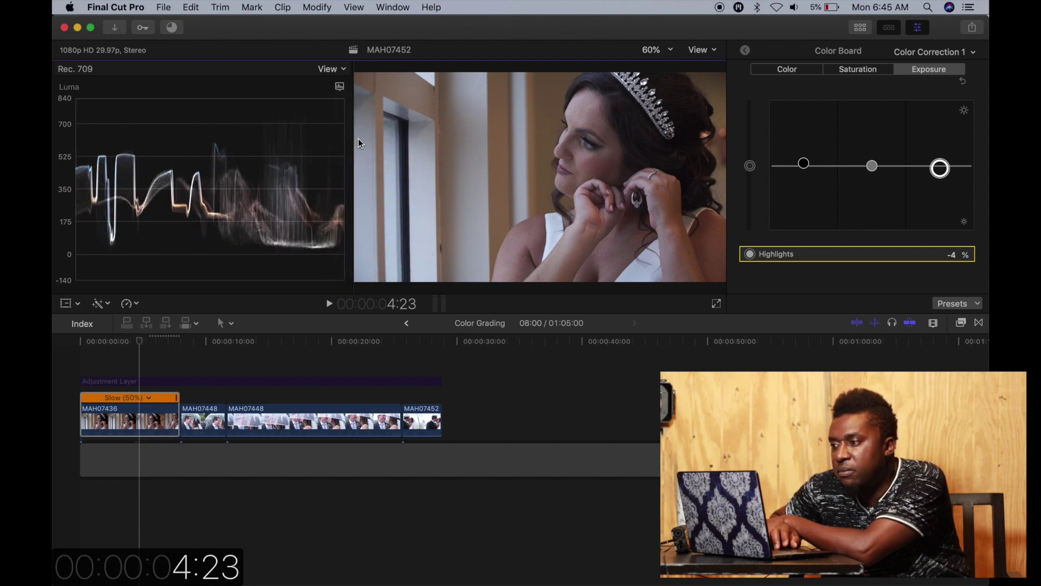
pyautogui.click(339, 86)
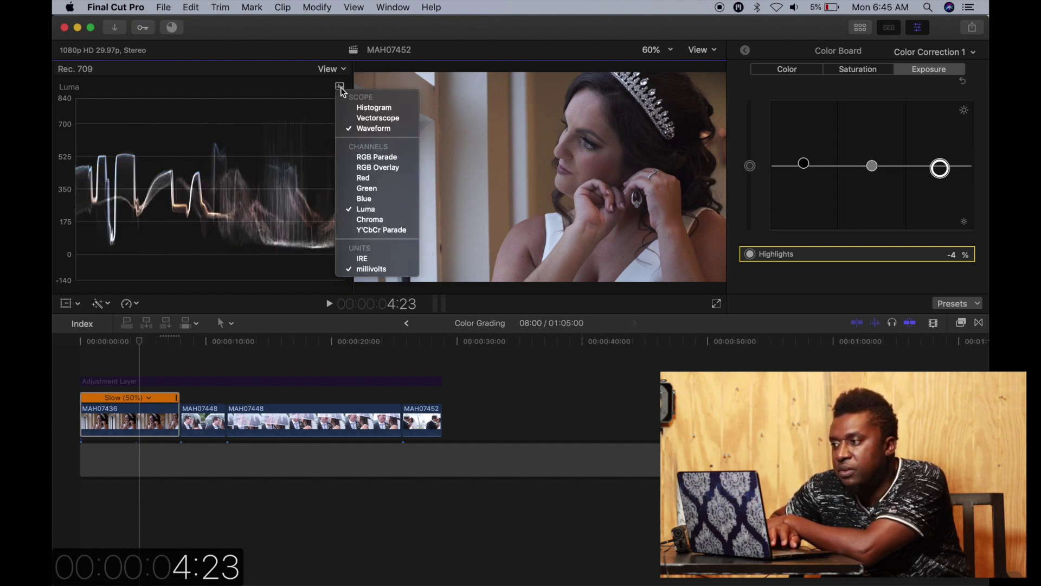
pyautogui.click(371, 169)
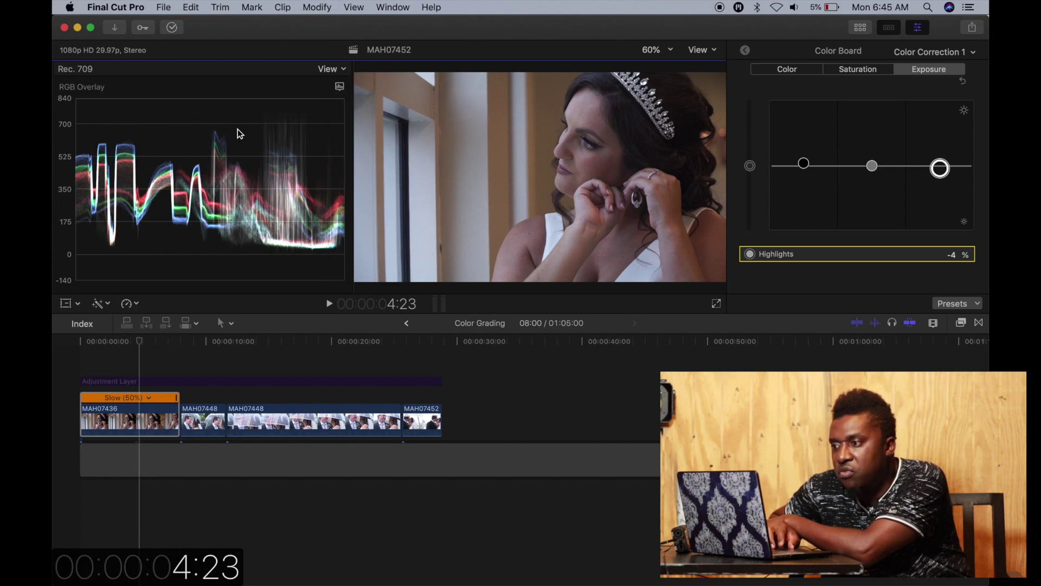
# Set the waveform scope's units to IRE
pyautogui.click(340, 87)
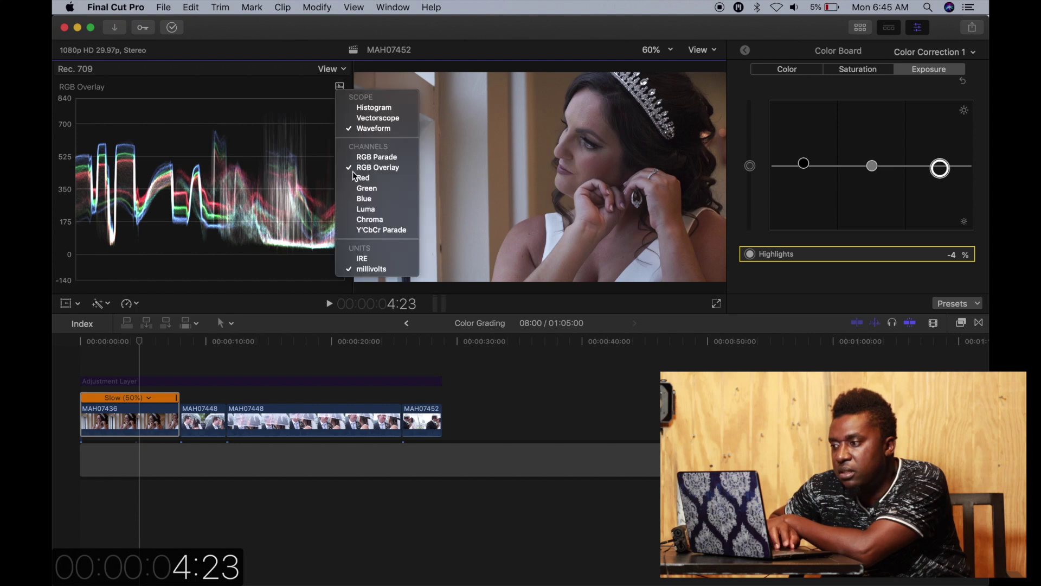
pyautogui.click(370, 259)
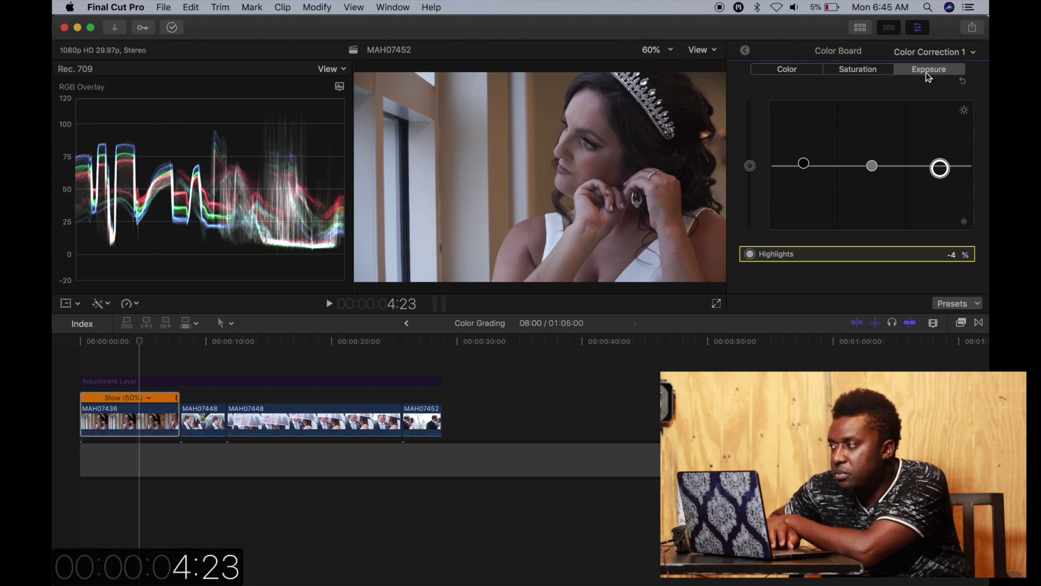
# Vary the highlight exposure between 11% and -12% against the waveform, and leave it at 8%
pyautogui.moveTo(940, 169); pyautogui.dragTo(938, 161)
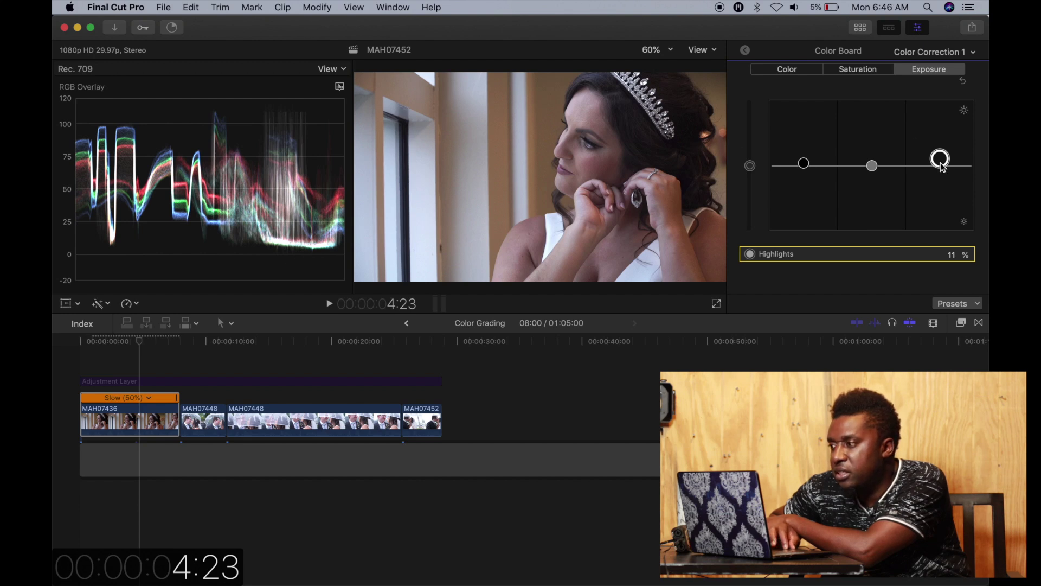
pyautogui.moveTo(942, 167)
pyautogui.mouseDown()
pyautogui.moveTo(943, 142)
pyautogui.moveTo(948, 182)
pyautogui.mouseUp()
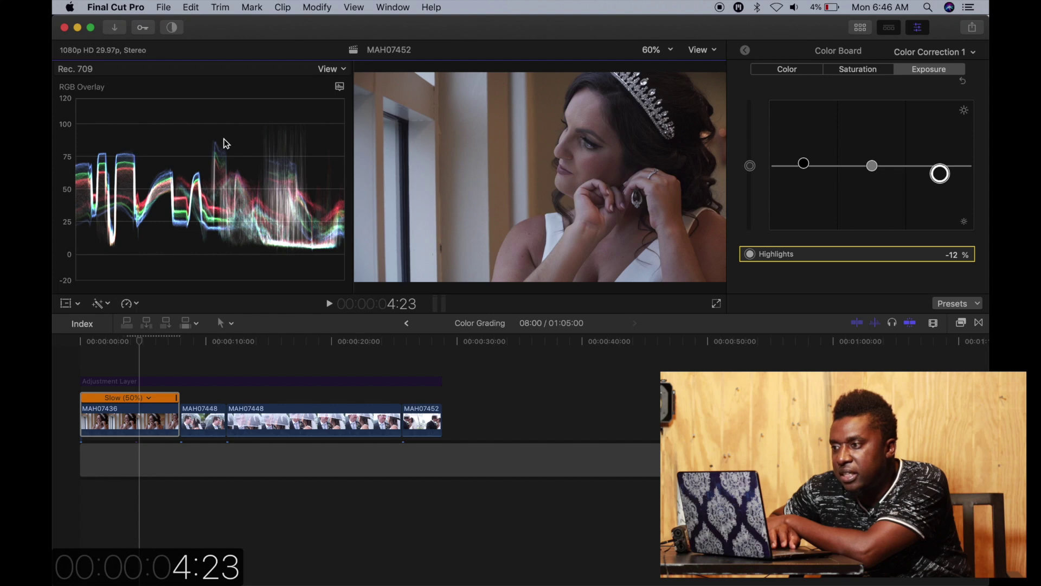
pyautogui.moveTo(939, 174); pyautogui.dragTo(941, 172)
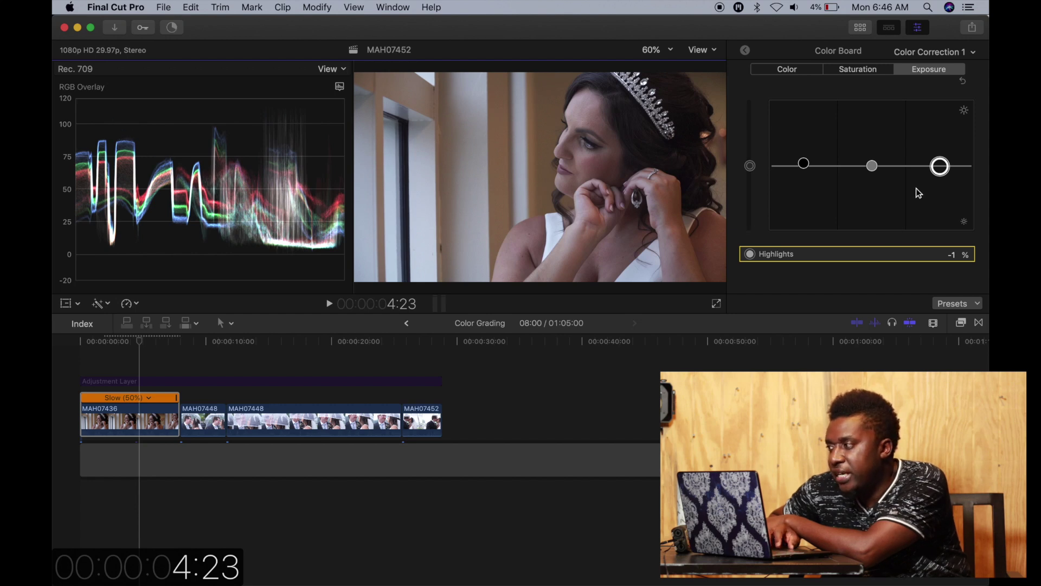
pyautogui.click(940, 169)
pyautogui.moveTo(941, 173)
pyautogui.mouseDown()
pyautogui.moveTo(943, 155)
pyautogui.moveTo(945, 168)
pyautogui.mouseUp()
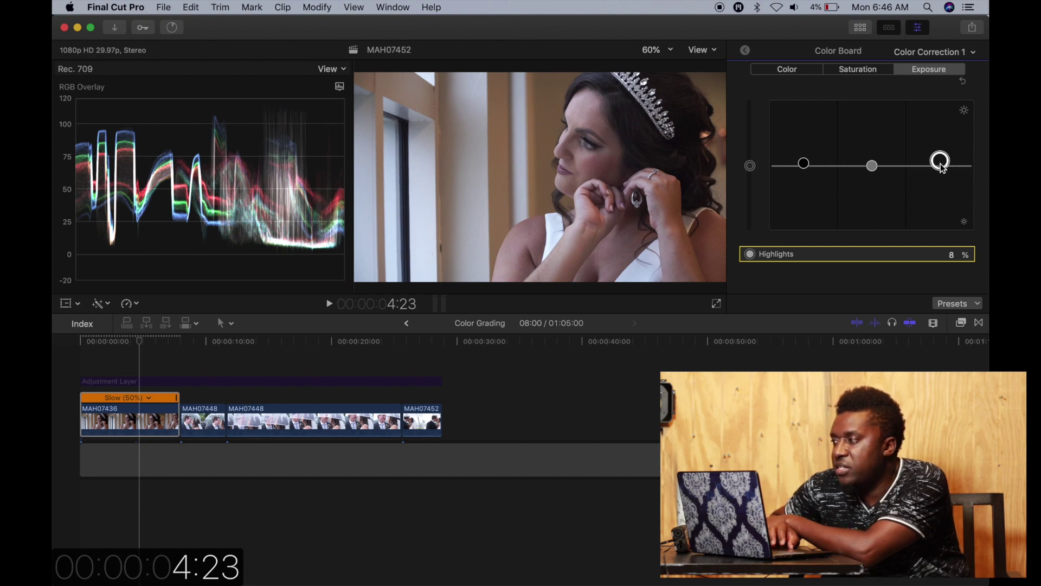
# Adjust the shadow exposure, trying -5%, 2% and -1%, and set it to 0%
pyautogui.click(804, 164)
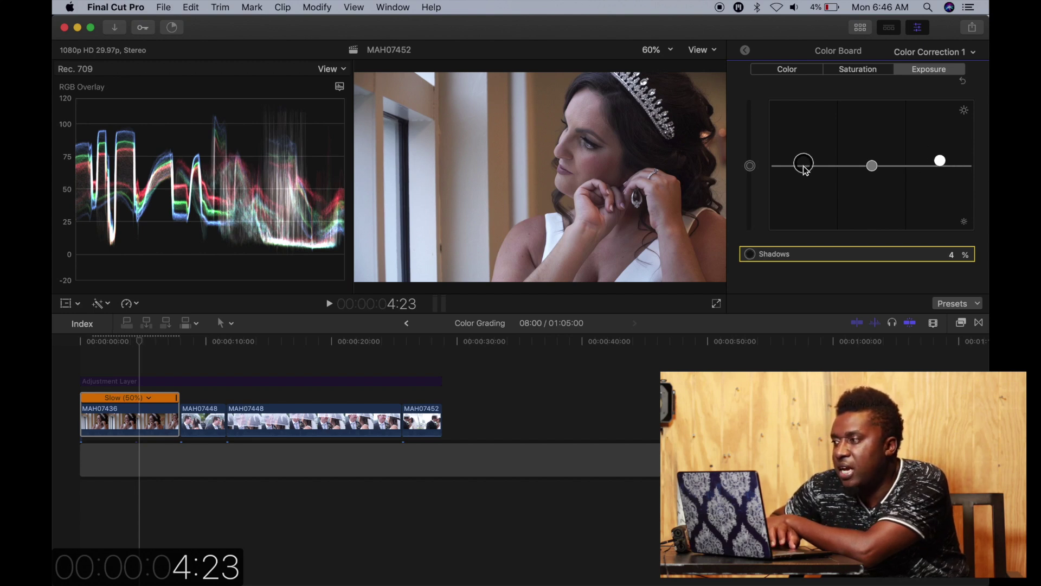
pyautogui.moveTo(805, 169); pyautogui.dragTo(803, 170)
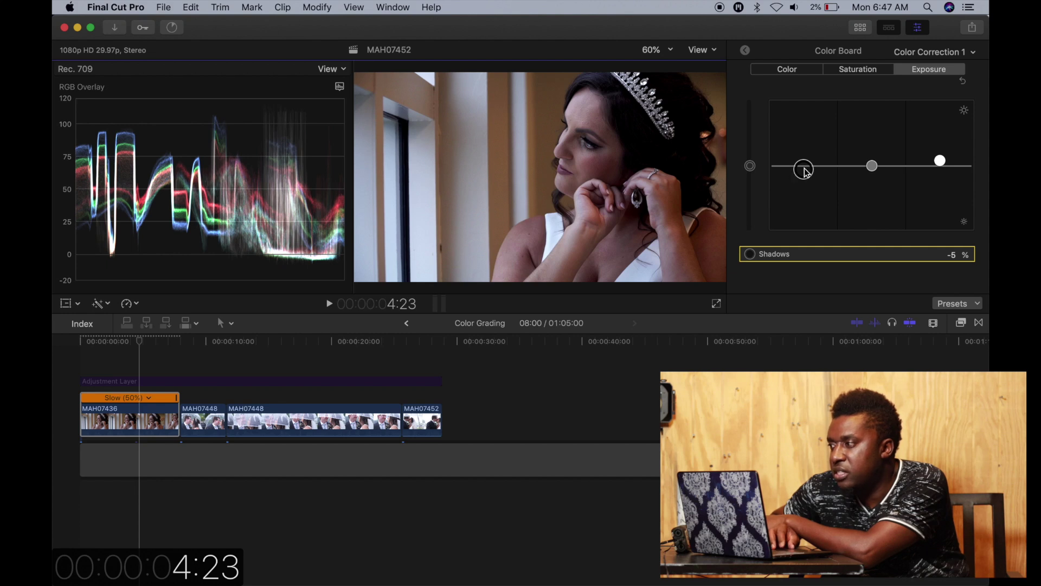
pyautogui.moveTo(803, 168); pyautogui.dragTo(807, 167)
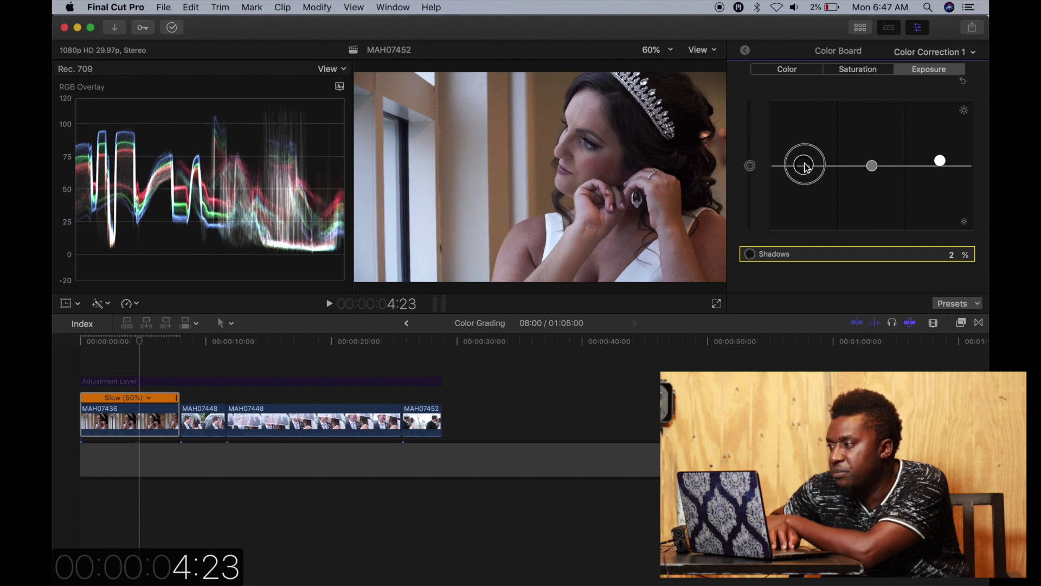
pyautogui.moveTo(807, 167); pyautogui.dragTo(807, 166)
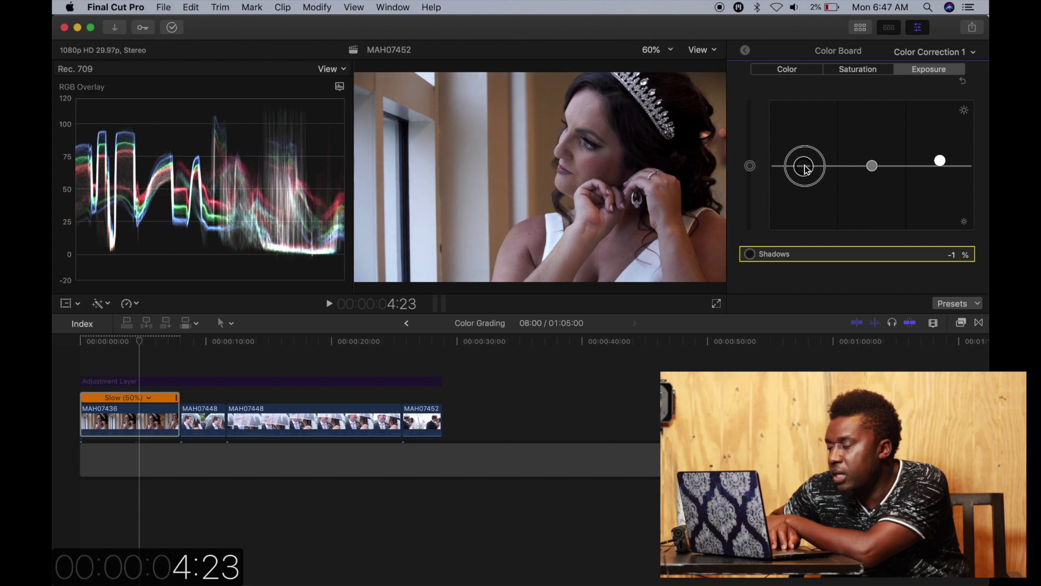
pyautogui.moveTo(807, 168); pyautogui.dragTo(806, 168)
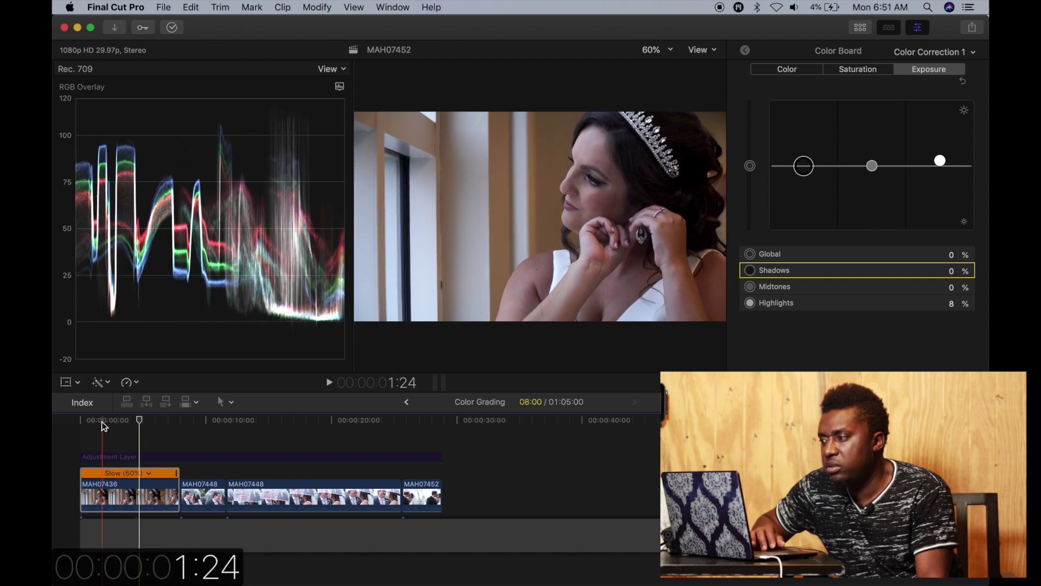
# Go to about three seconds into the first clip and lower its highlight exposure to -4%
pyautogui.click(118, 421)
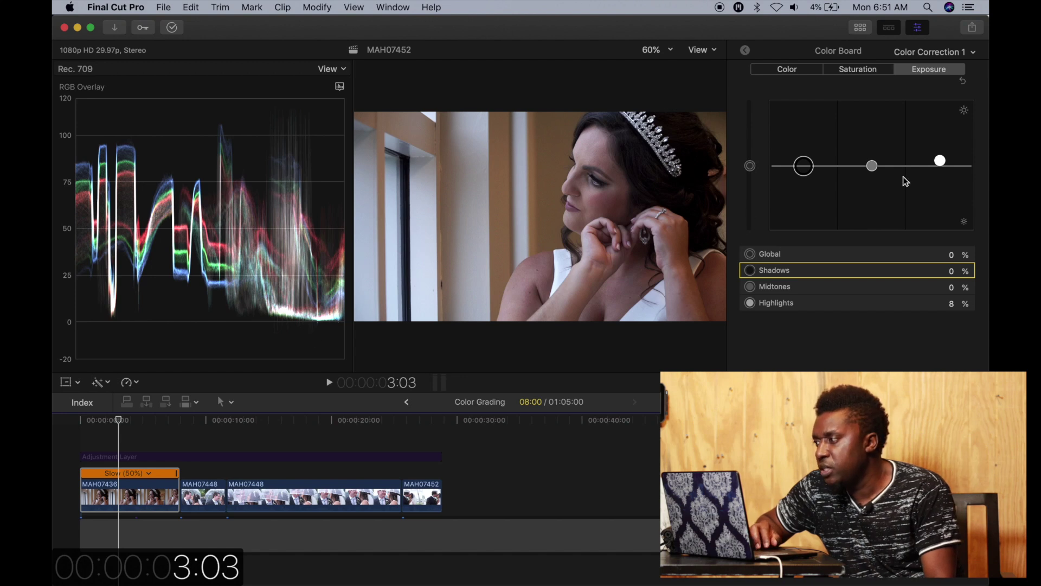
pyautogui.click(940, 161)
pyautogui.moveTo(941, 161); pyautogui.dragTo(942, 170)
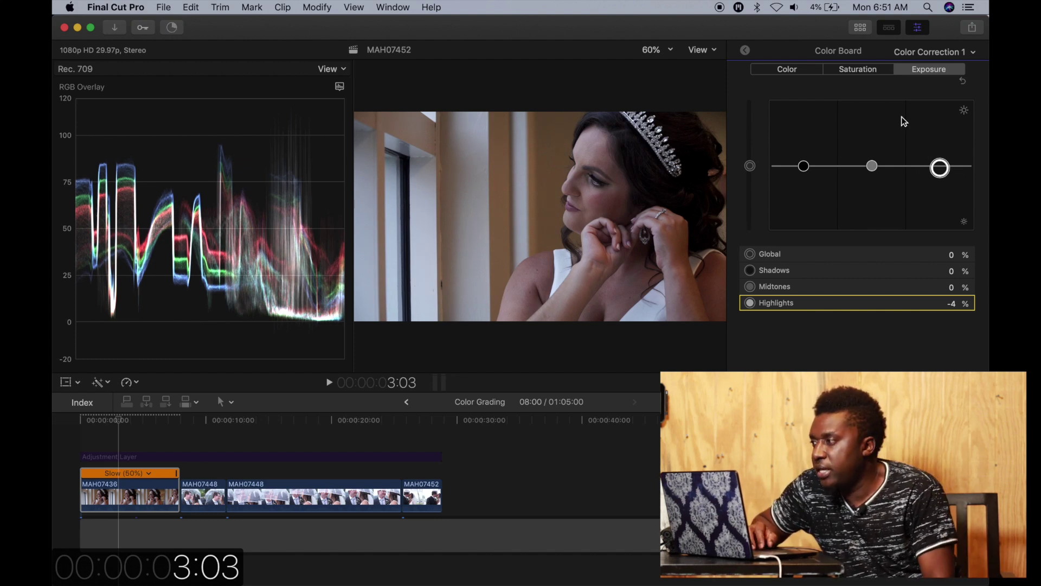
# Raise the first clip's saturation to 11% in the midtones and 5% in the shadows
pyautogui.click(854, 70)
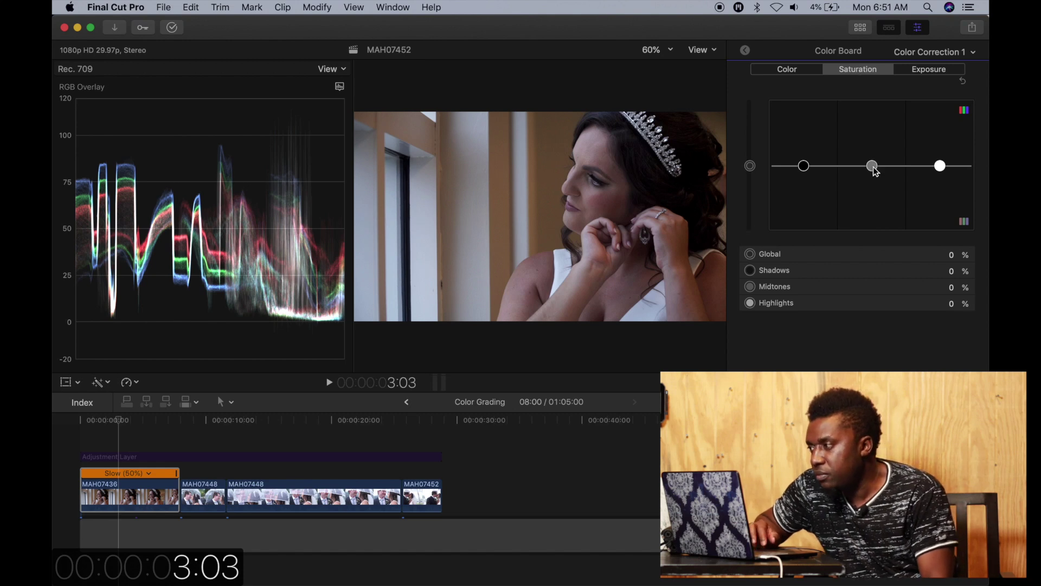
pyautogui.moveTo(873, 168)
pyautogui.mouseDown()
pyautogui.moveTo(878, 147)
pyautogui.moveTo(877, 163)
pyautogui.mouseUp()
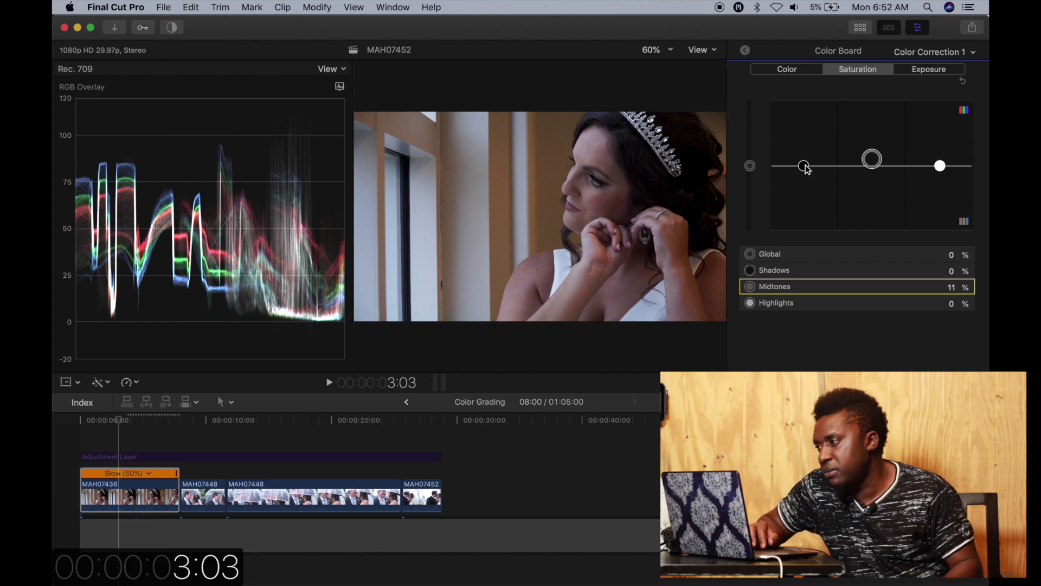
pyautogui.click(804, 165)
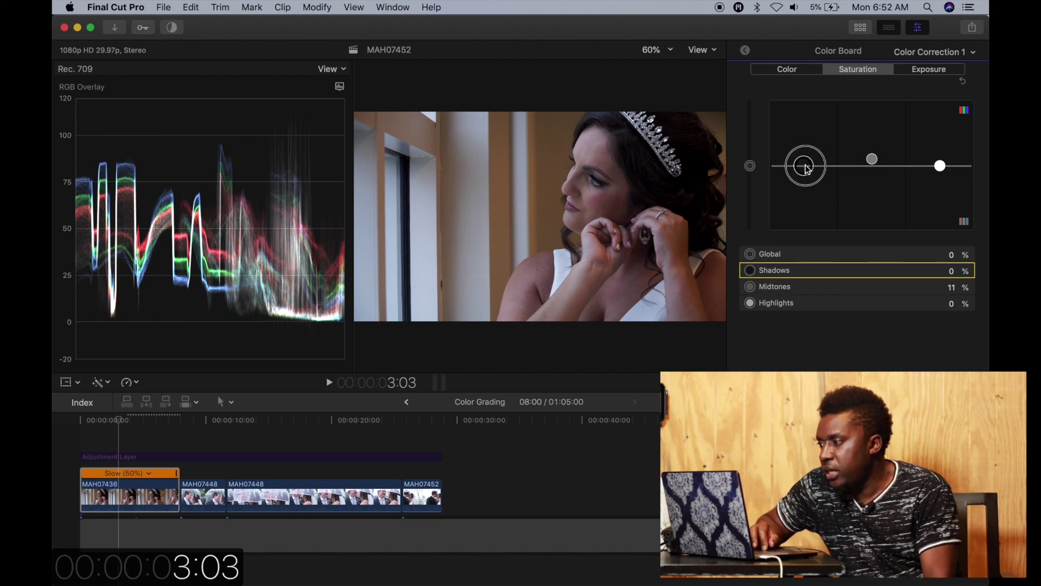
pyautogui.moveTo(806, 168); pyautogui.dragTo(806, 166)
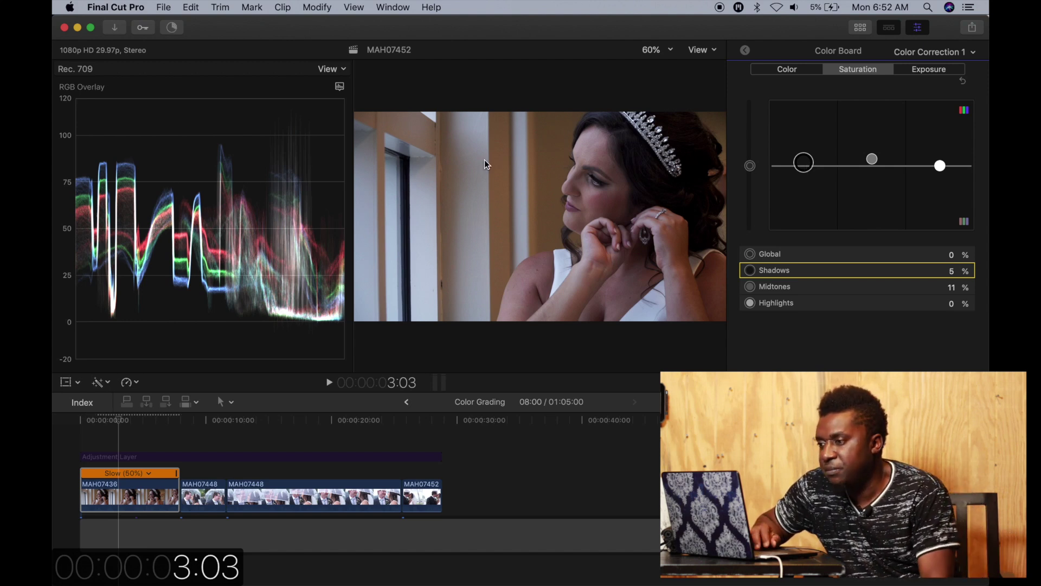
# Try a shadow saturation of -8% with the waveform limited to the Red channel, and return the scope to RGB Overlay
pyautogui.click(340, 87)
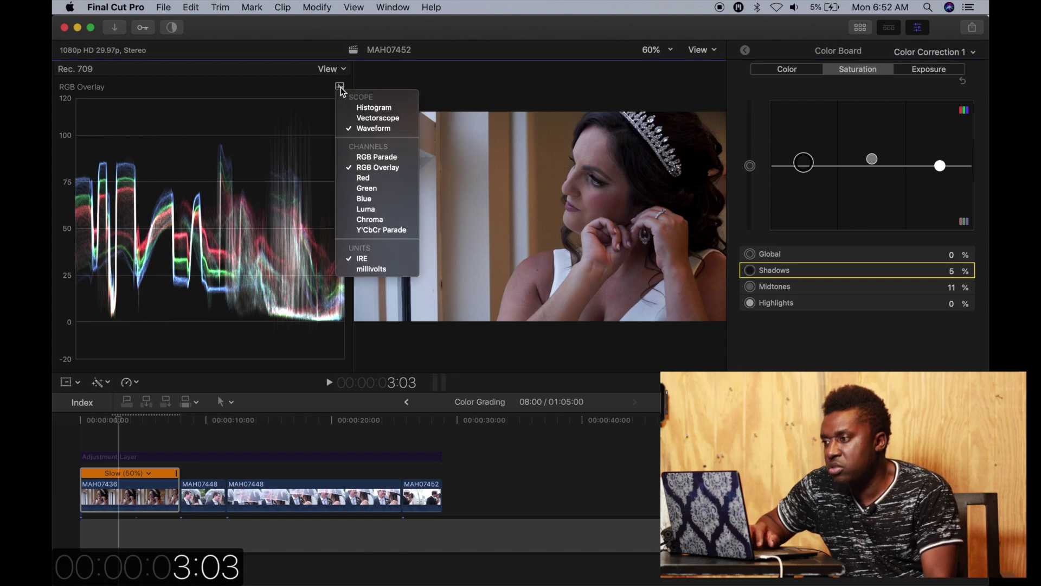
pyautogui.click(362, 178)
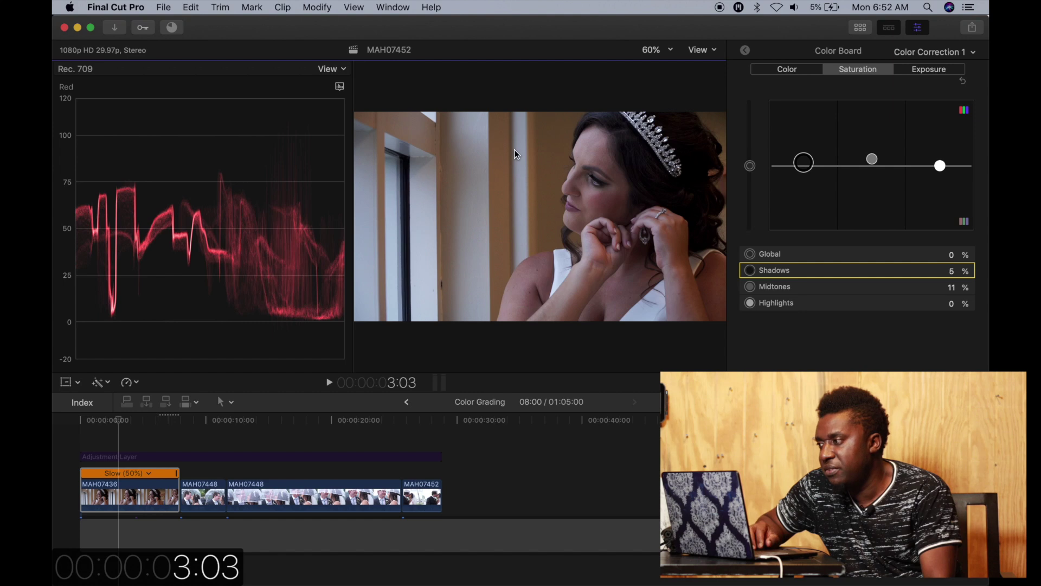
pyautogui.moveTo(804, 166); pyautogui.dragTo(803, 171)
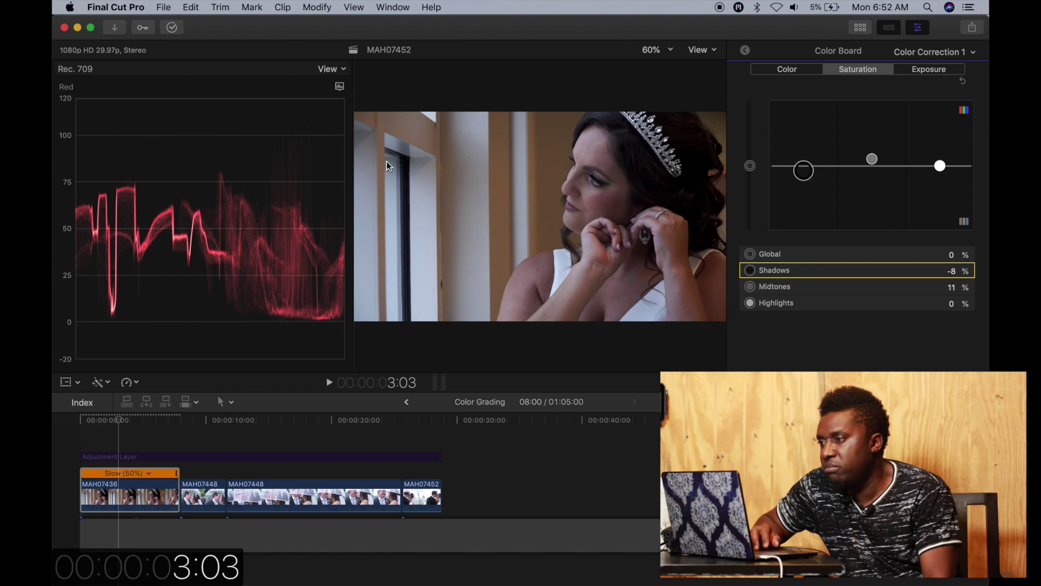
pyautogui.click(339, 87)
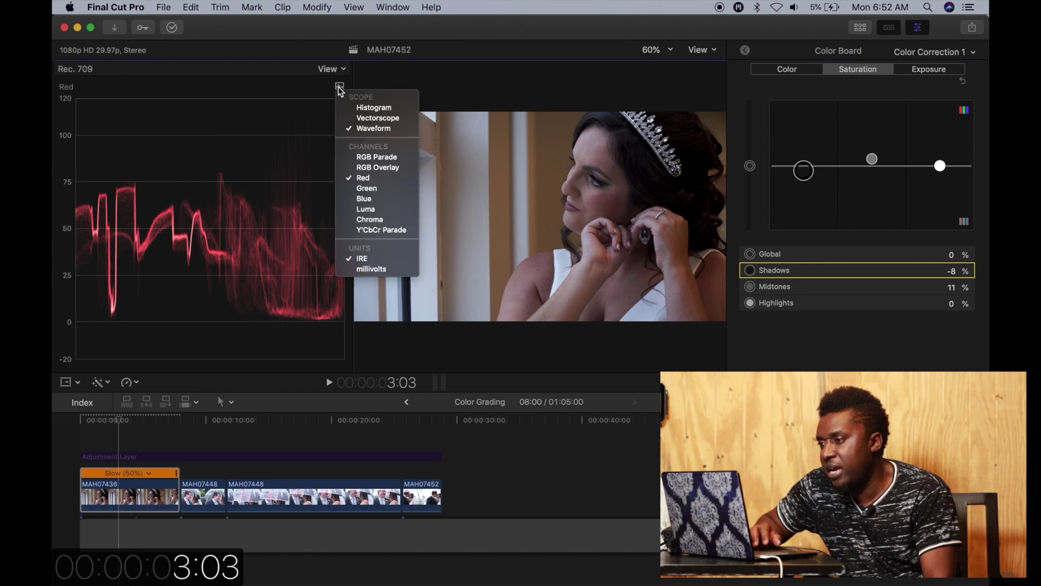
pyautogui.click(369, 168)
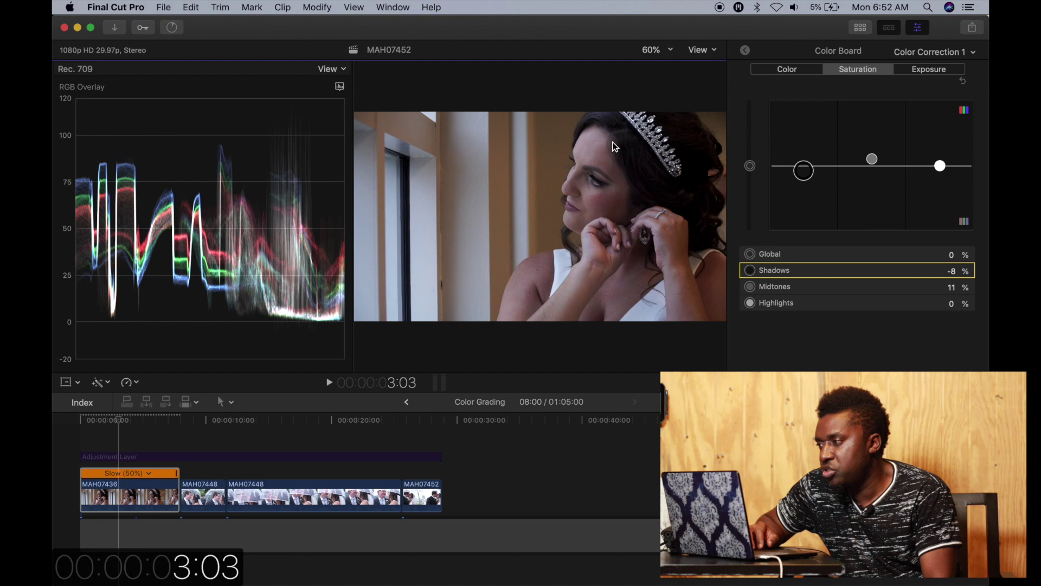
# Set the first clip's saturation to 9% in the shadows and -3% in the highlights
pyautogui.moveTo(805, 174); pyautogui.dragTo(807, 161)
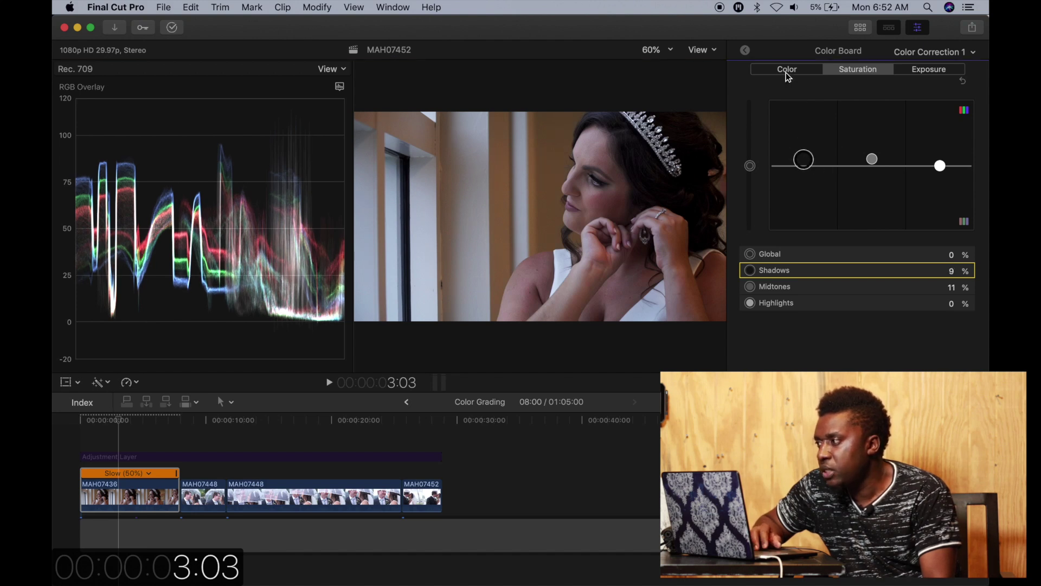
pyautogui.moveTo(938, 166)
pyautogui.mouseDown()
pyautogui.moveTo(938, 145)
pyautogui.moveTo(944, 171)
pyautogui.mouseUp()
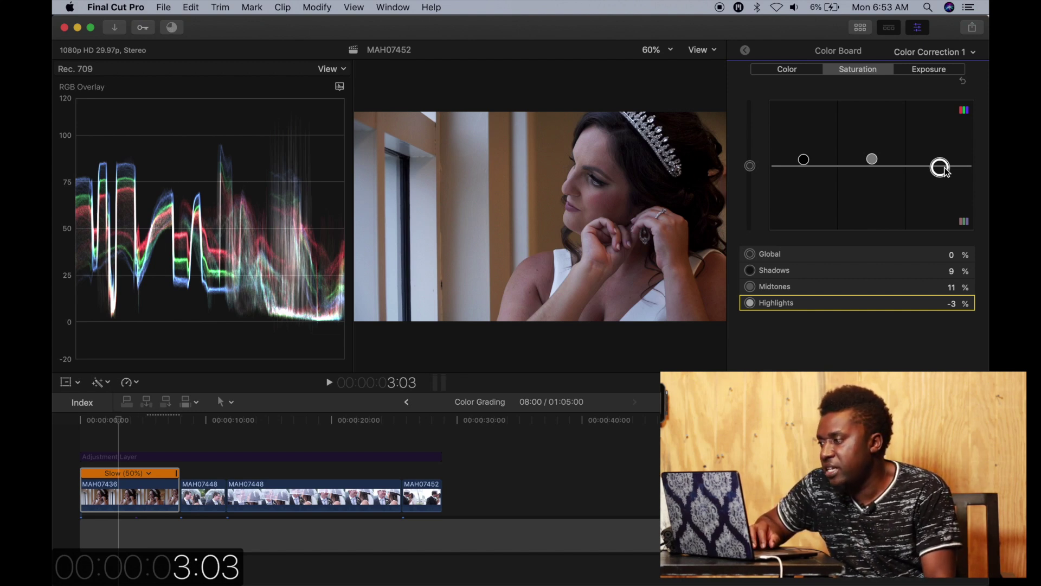
# Review the correction's Color, Exposure and Saturation settings for the first clip
pyautogui.click(783, 69)
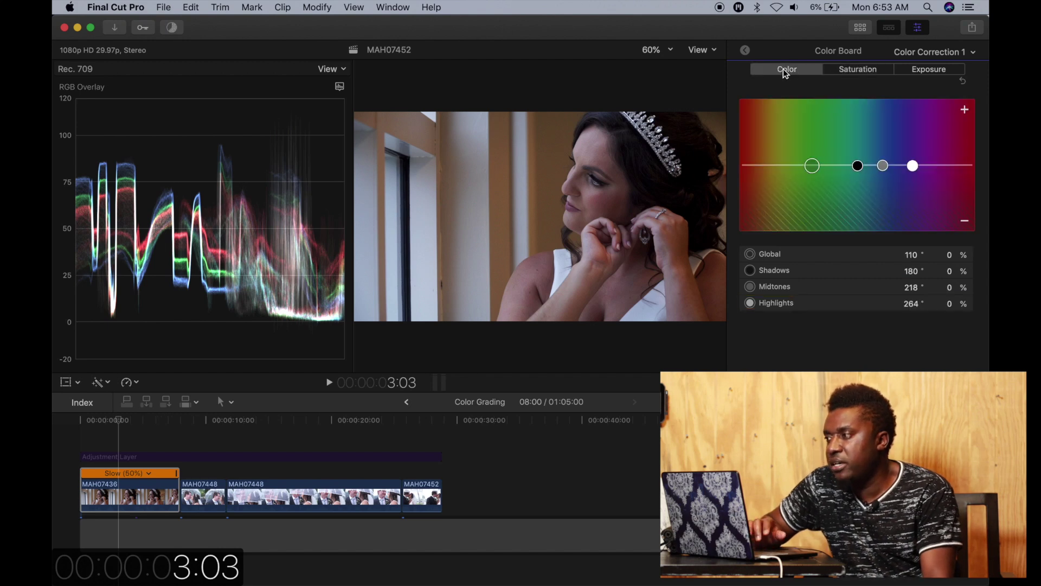
pyautogui.click(925, 69)
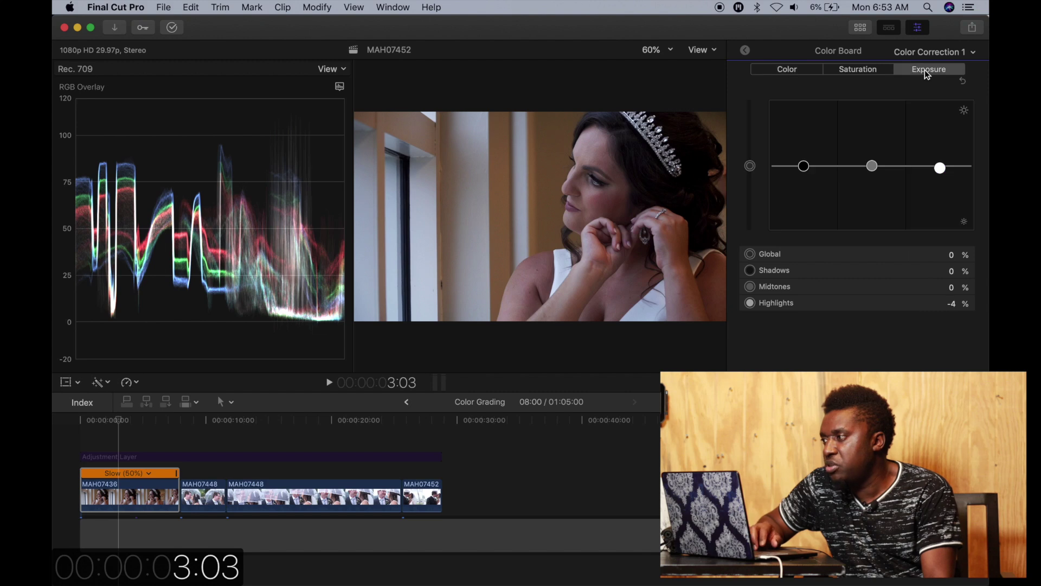
pyautogui.click(849, 69)
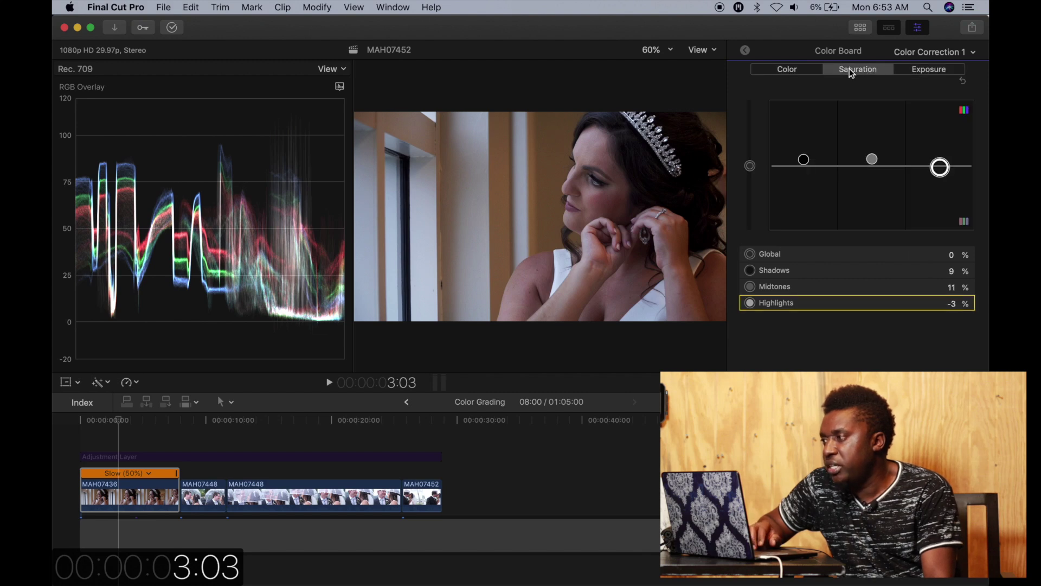
pyautogui.click(776, 70)
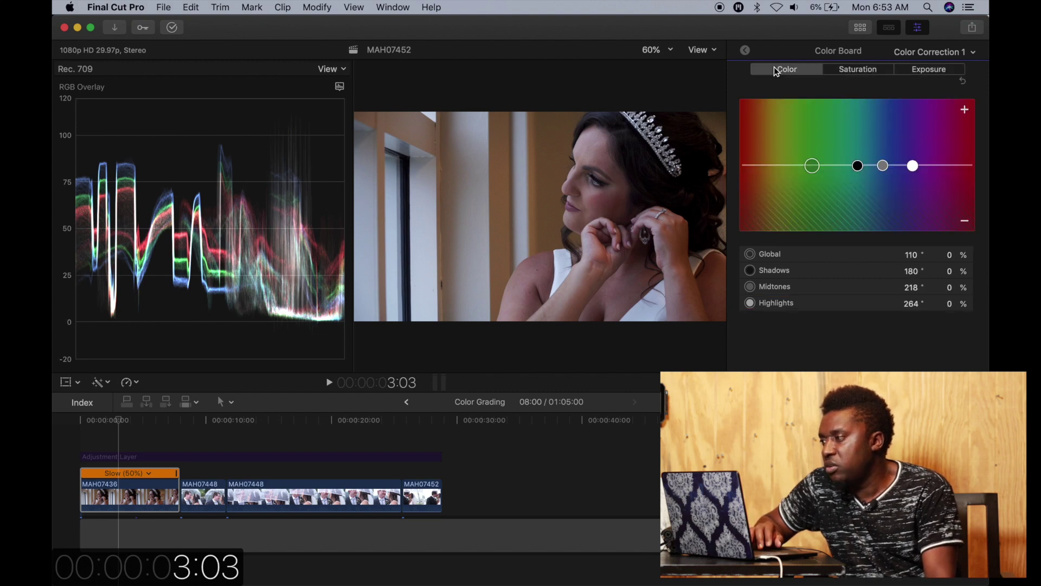
pyautogui.click(857, 67)
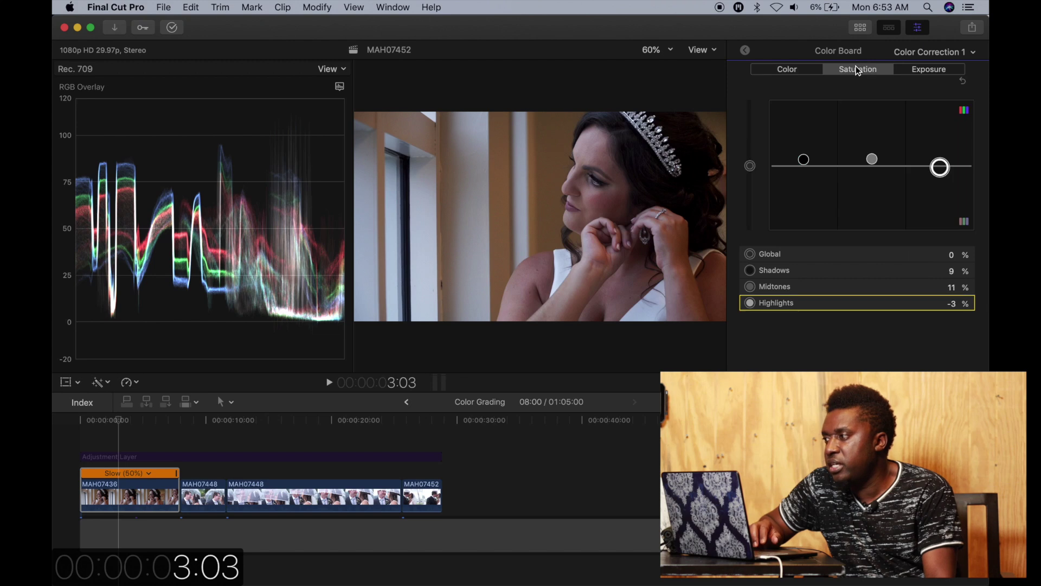
# Set the global hue of the color correction to 10° while keeping its intensity at 0%
pyautogui.click(784, 73)
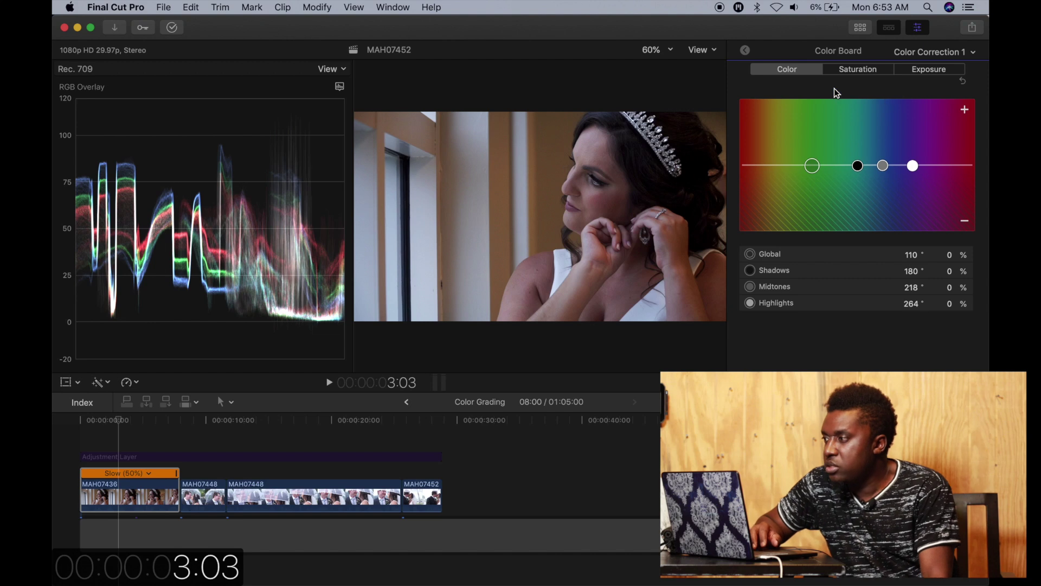
pyautogui.click(792, 71)
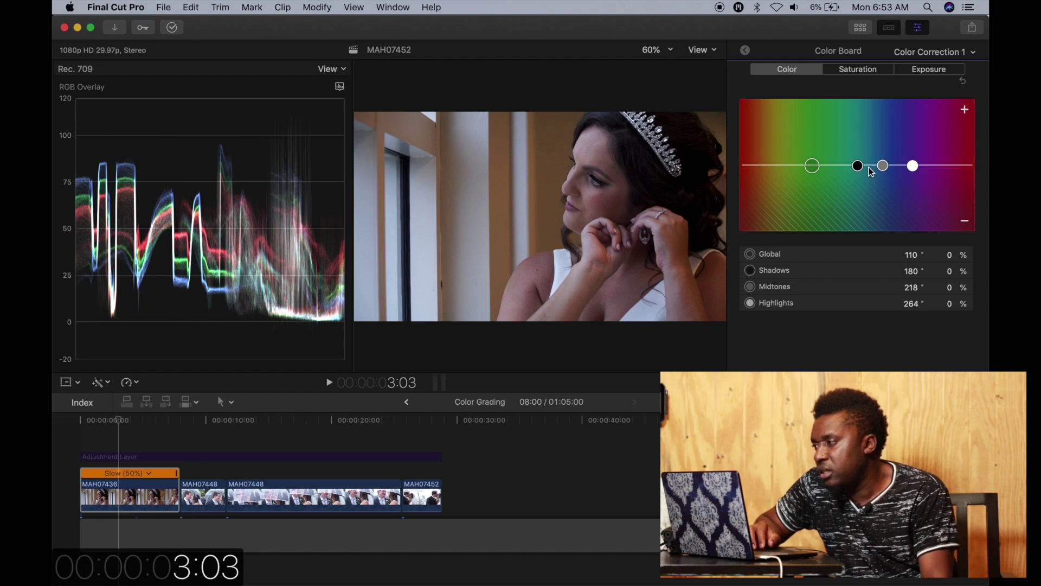
pyautogui.click(811, 167)
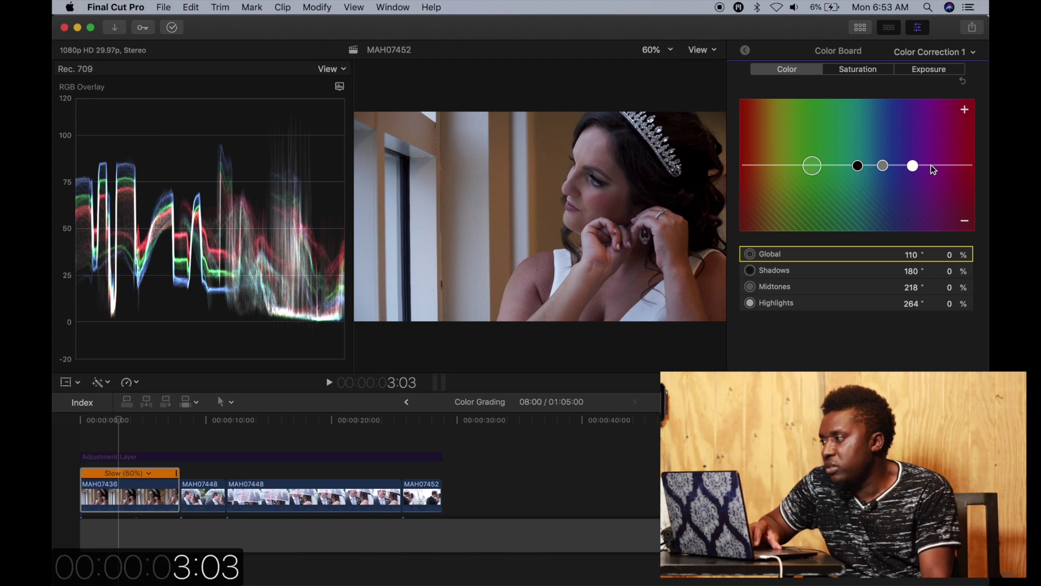
pyautogui.moveTo(812, 165); pyautogui.dragTo(746, 166)
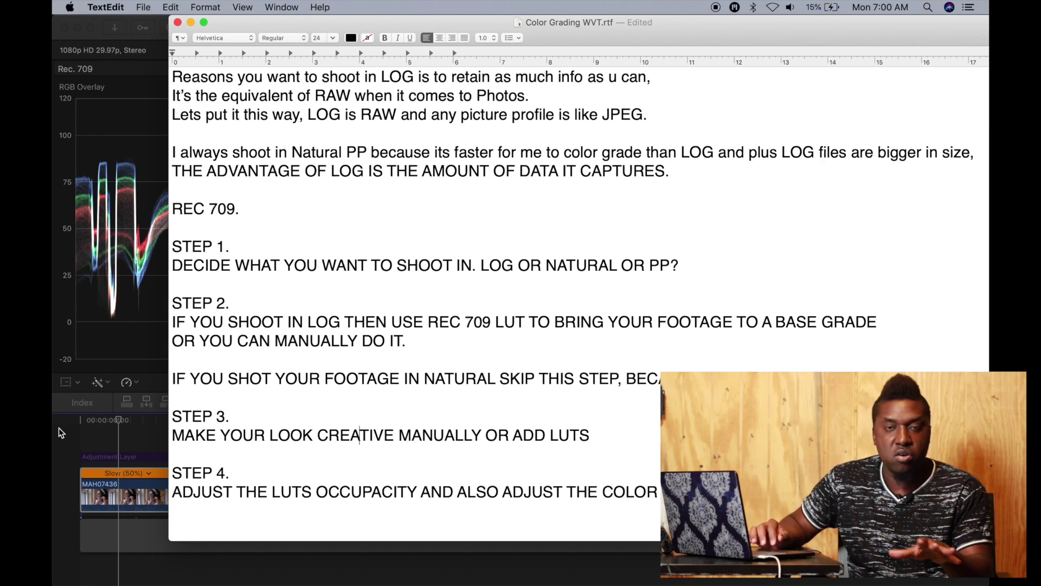
# Switch from the notes back to Final Cut Pro and select the first clip in the timeline
pyautogui.click(84, 437)
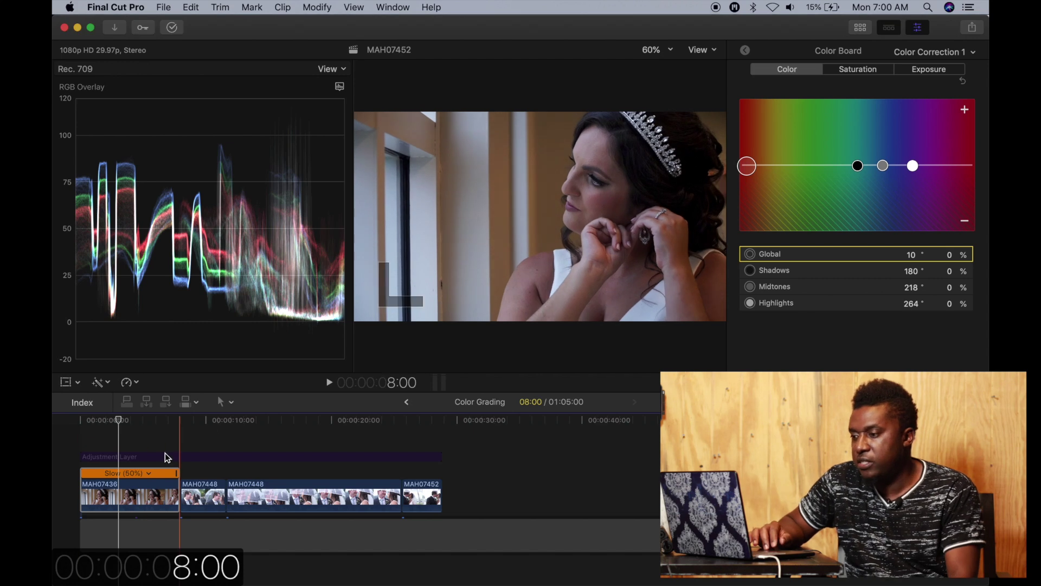
pyautogui.click(122, 436)
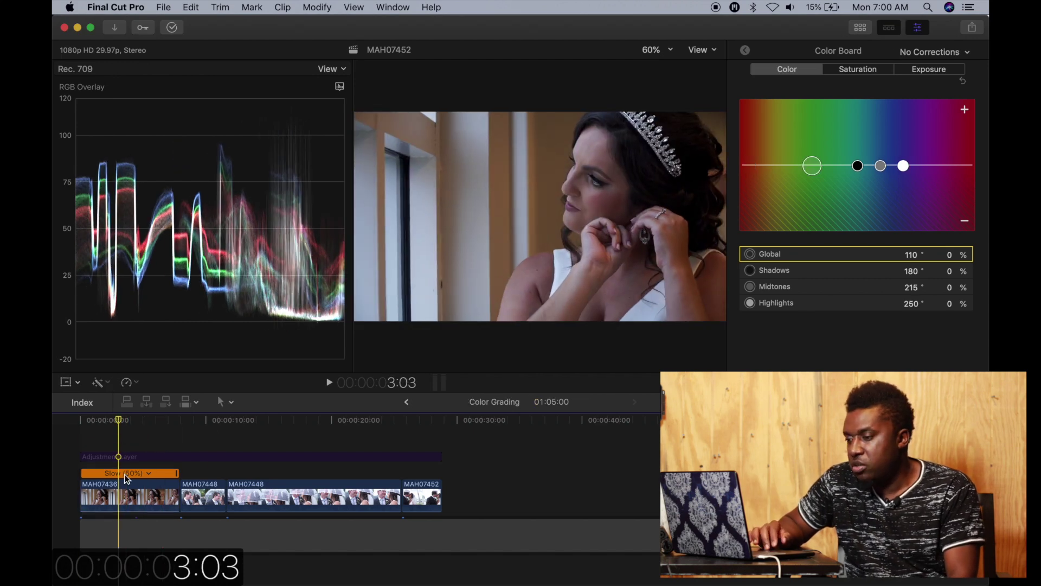
pyautogui.click(128, 490)
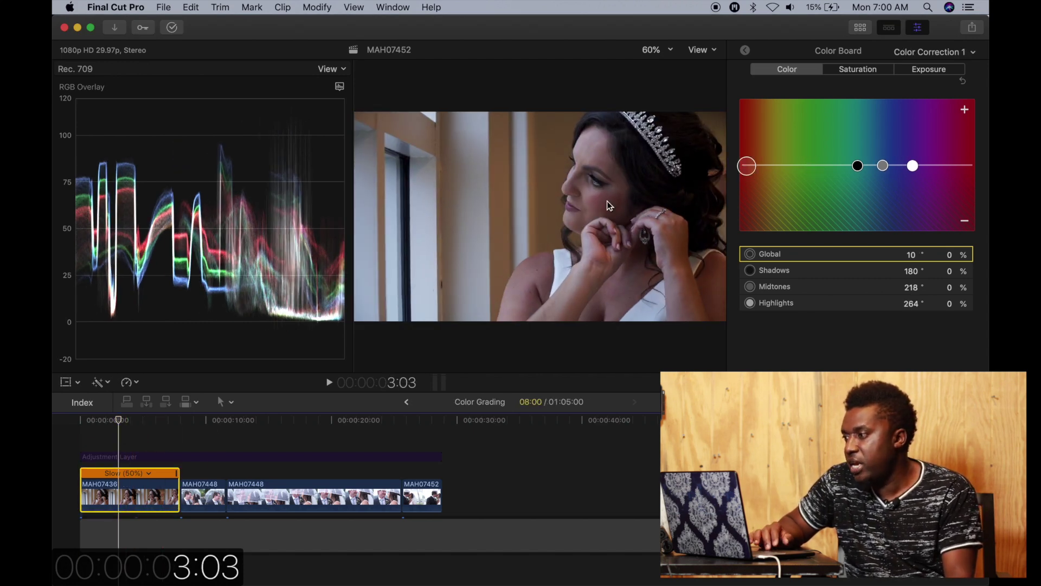
# Lower the clip's midtone color to -1% at 218° and tint its shadows blue with 5% at 201°
pyautogui.click(883, 165)
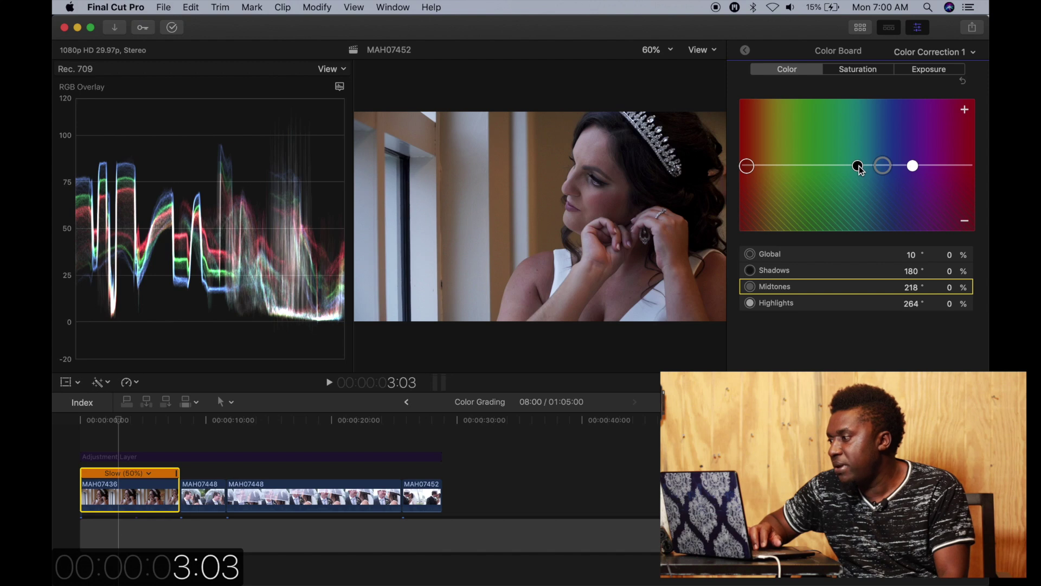
pyautogui.click(857, 166)
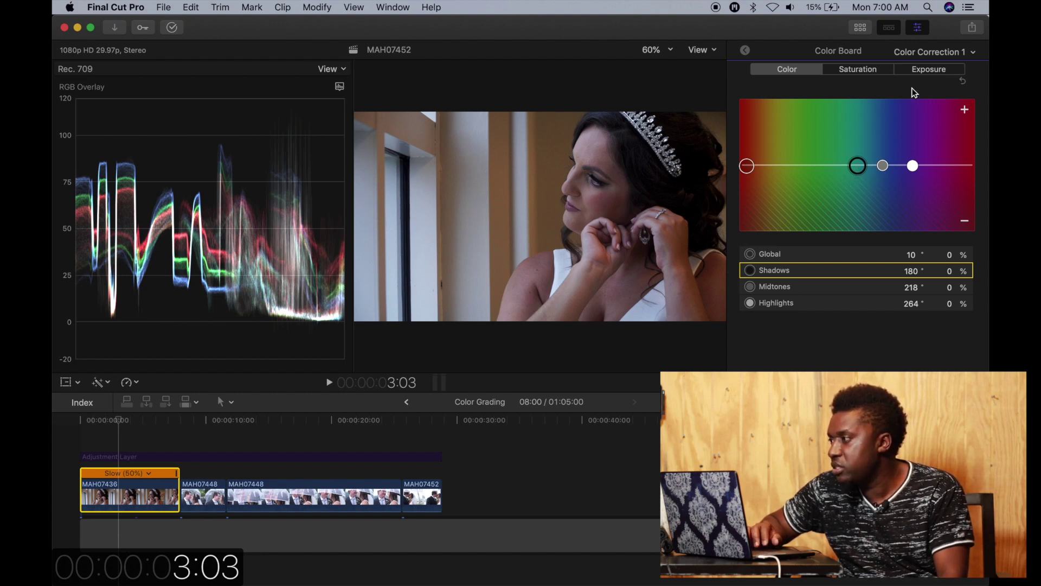
pyautogui.click(884, 166)
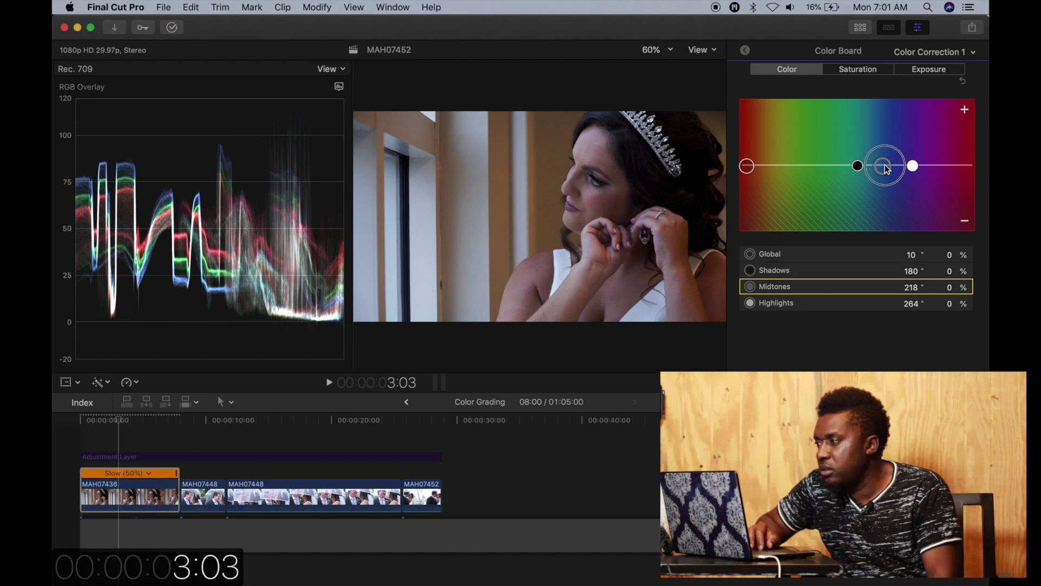
pyautogui.moveTo(885, 168); pyautogui.dragTo(885, 170)
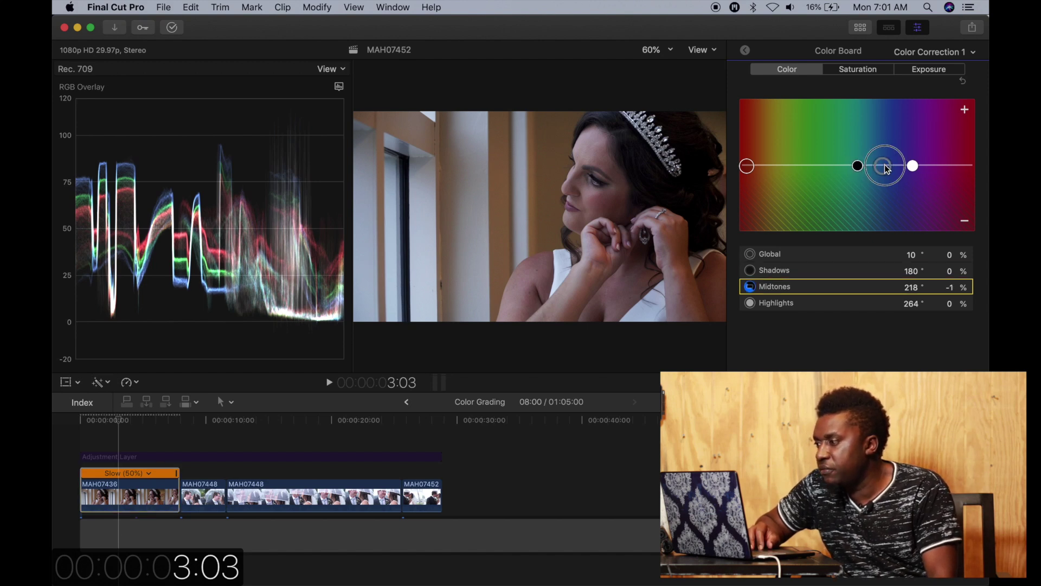
pyautogui.click(856, 166)
pyautogui.moveTo(856, 170)
pyautogui.mouseDown()
pyautogui.moveTo(891, 161)
pyautogui.moveTo(891, 174)
pyautogui.moveTo(890, 162)
pyautogui.moveTo(869, 167)
pyautogui.mouseUp()
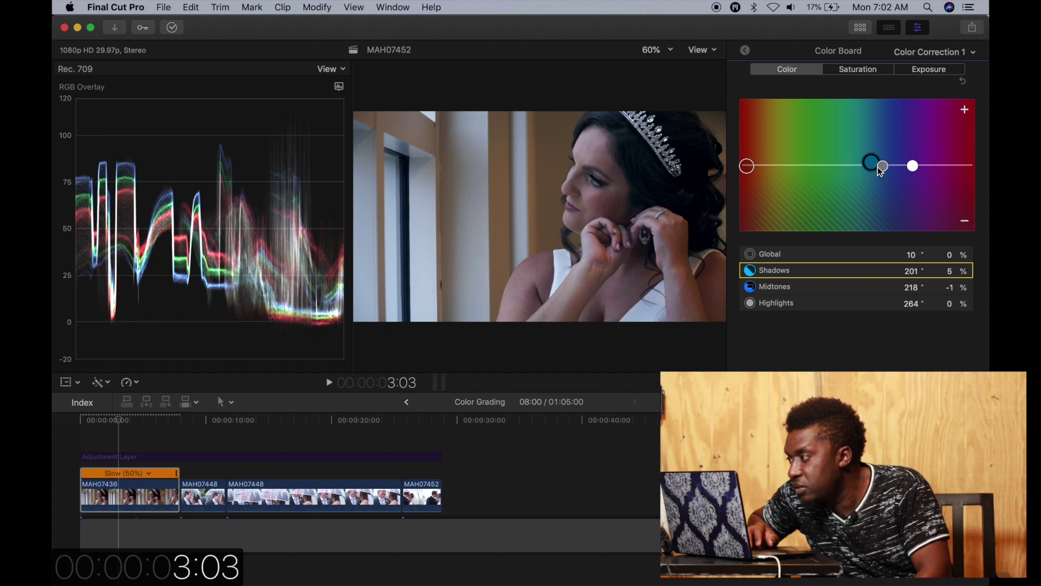
# Tint the midtones blue, trying 5% and 15% at 231°, and settle on 5% at 232°
pyautogui.click(881, 166)
pyautogui.moveTo(880, 166); pyautogui.dragTo(890, 165)
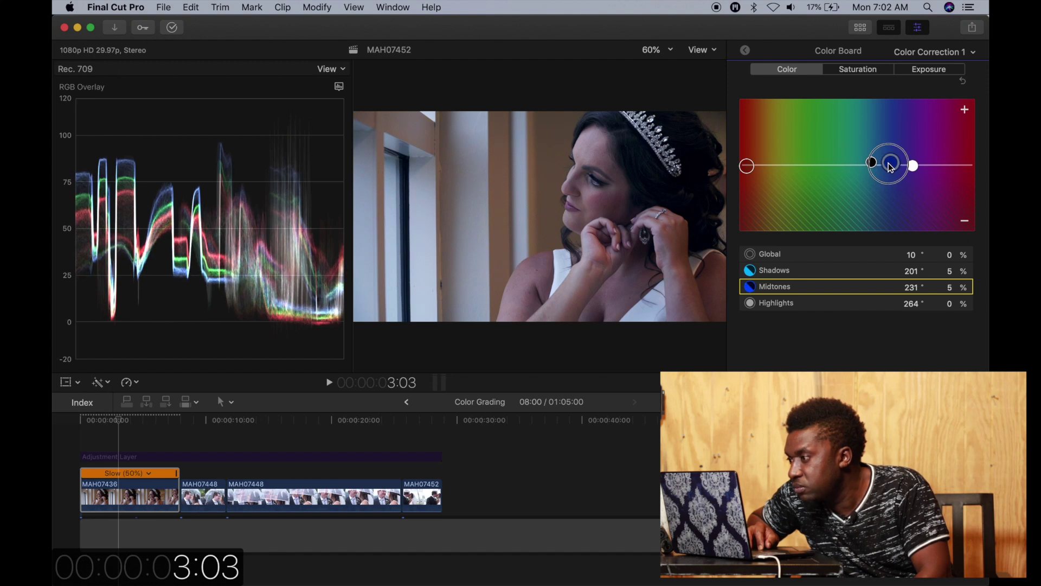
pyautogui.moveTo(889, 156); pyautogui.dragTo(888, 155)
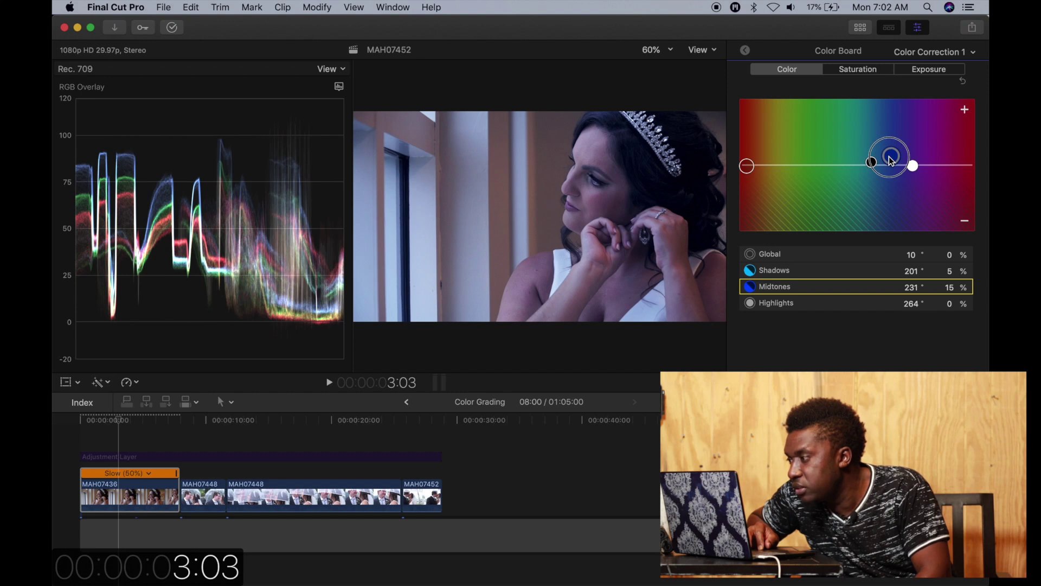
pyautogui.moveTo(891, 160); pyautogui.dragTo(890, 163)
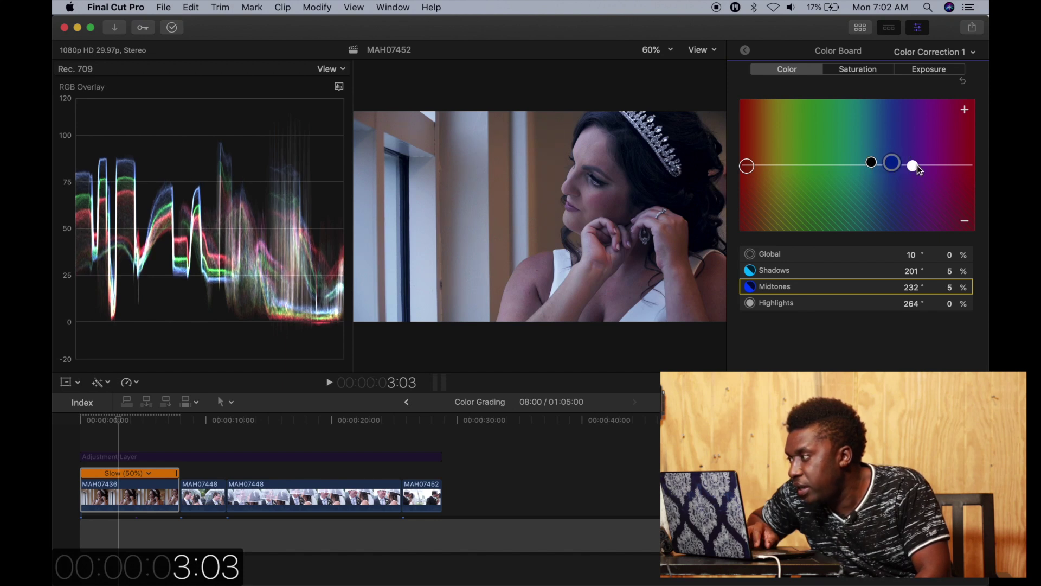
# Shift the highlight color to -27% at 238° and reduce the midtone tint to 0% at 233°
pyautogui.click(915, 166)
pyautogui.moveTo(916, 168); pyautogui.dragTo(899, 184)
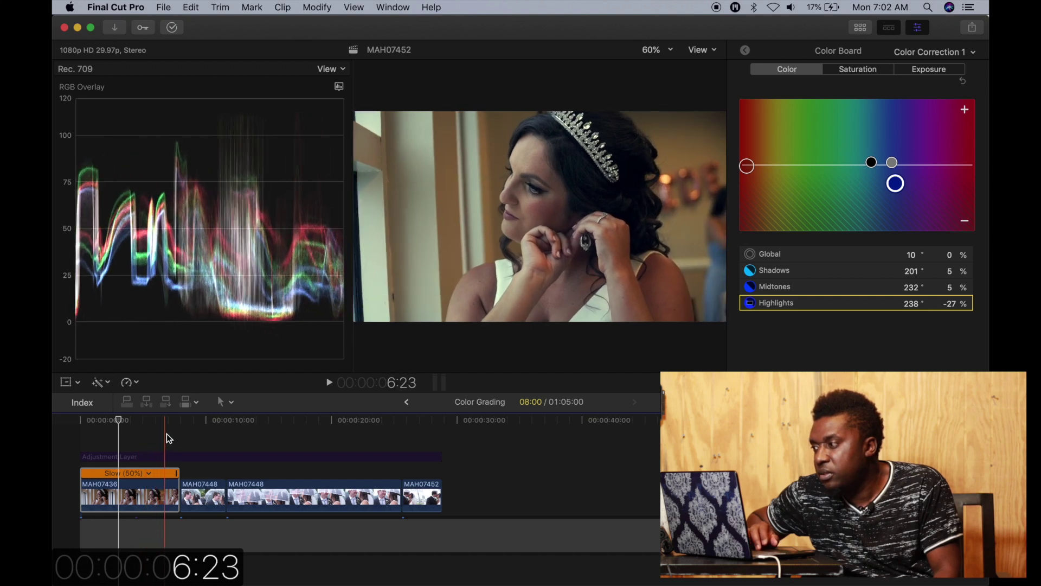
pyautogui.click(893, 164)
pyautogui.moveTo(893, 167); pyautogui.dragTo(894, 171)
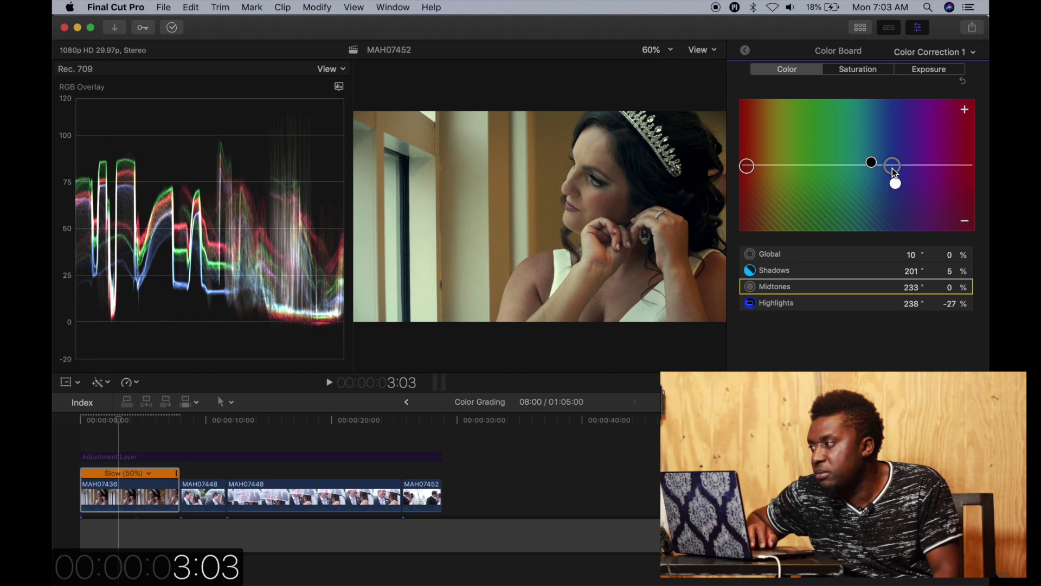
# Move the shadow tint to 190° at 5% and the midtone color to 147° at -1%
pyautogui.click(871, 163)
pyautogui.moveTo(872, 162); pyautogui.dragTo(865, 167)
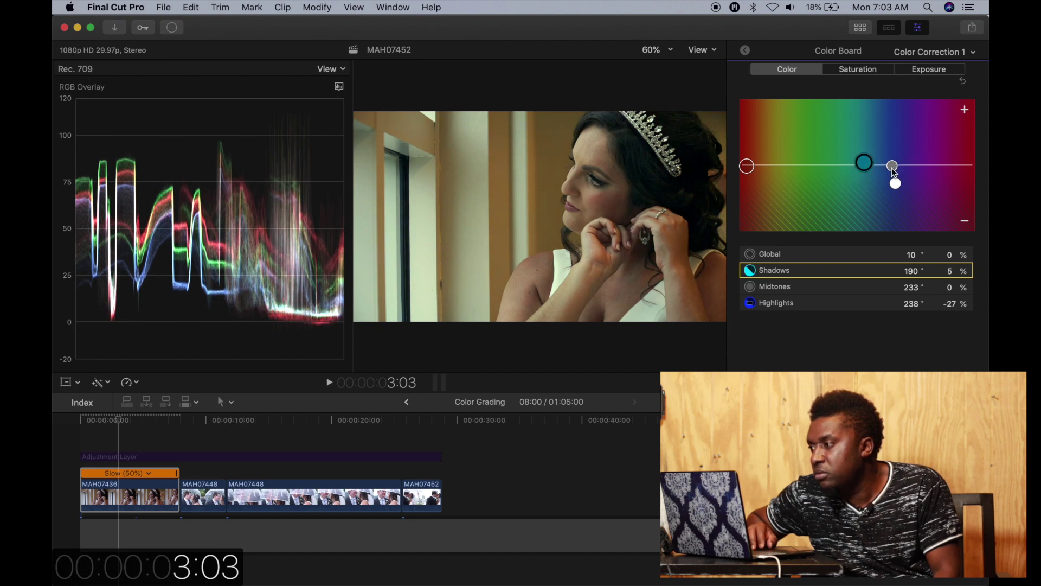
pyautogui.moveTo(891, 168); pyautogui.dragTo(835, 169)
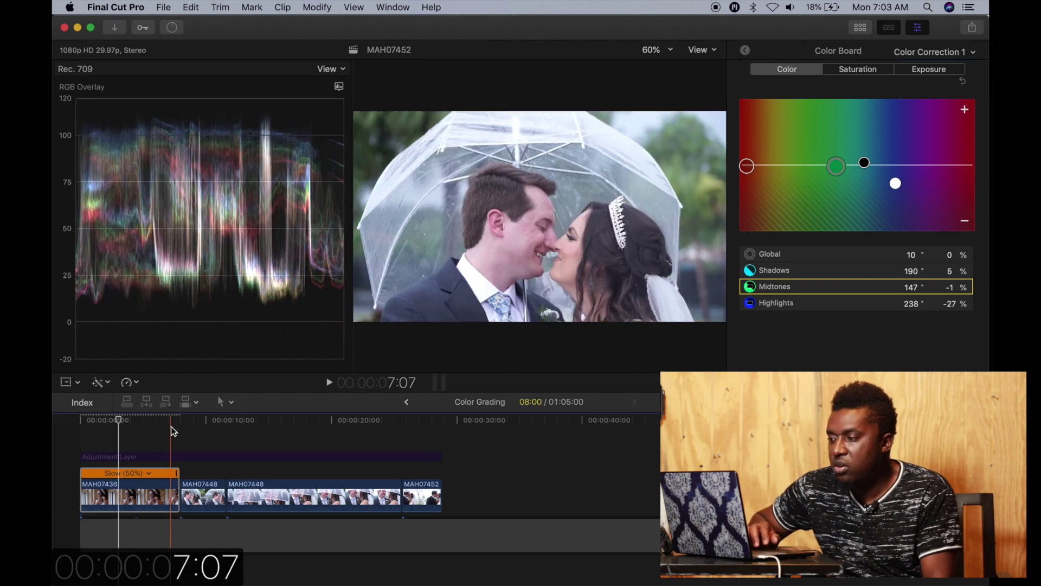
# Compare the first clip around 2:17 with and without its grade by toggling Color Correction 1 and the clip's effects
pyautogui.click(171, 426)
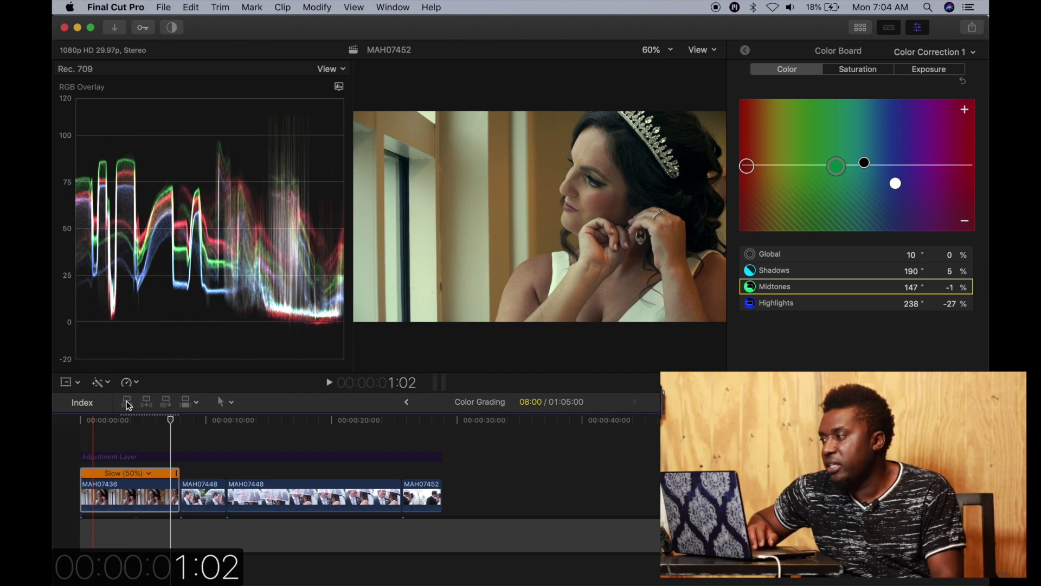
pyautogui.click(745, 51)
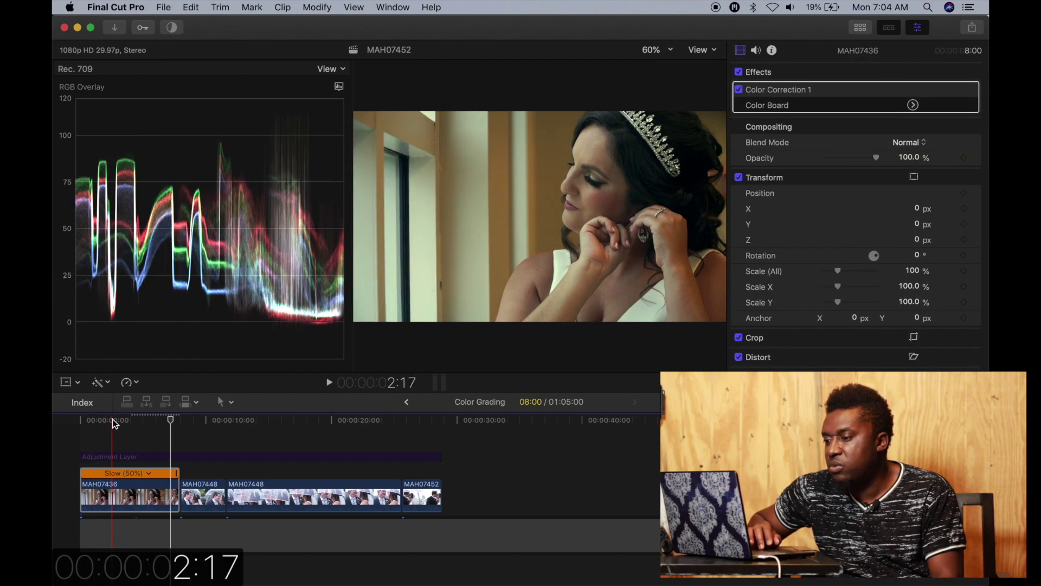
pyautogui.click(113, 419)
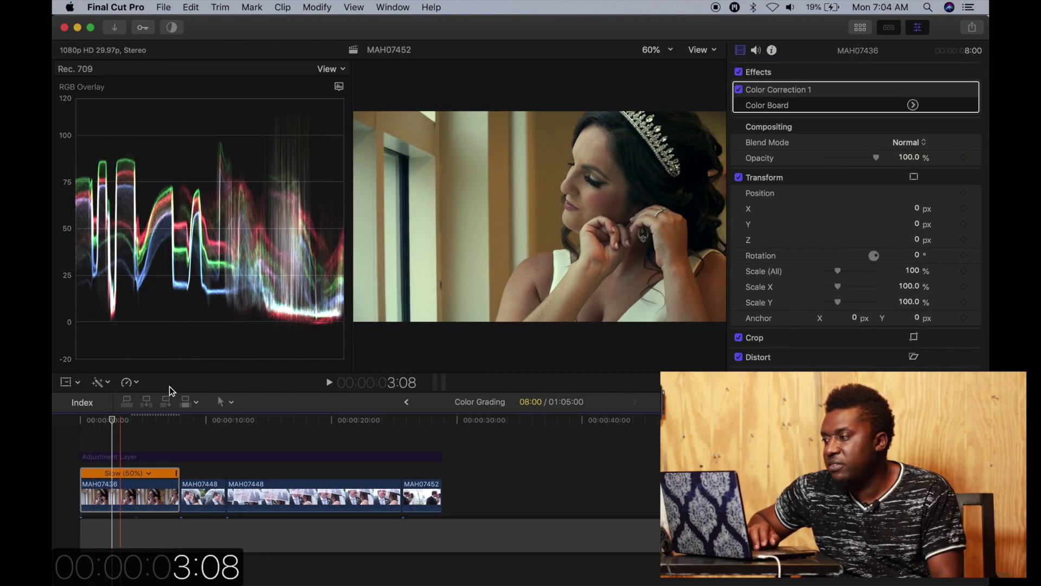
pyautogui.click(739, 90)
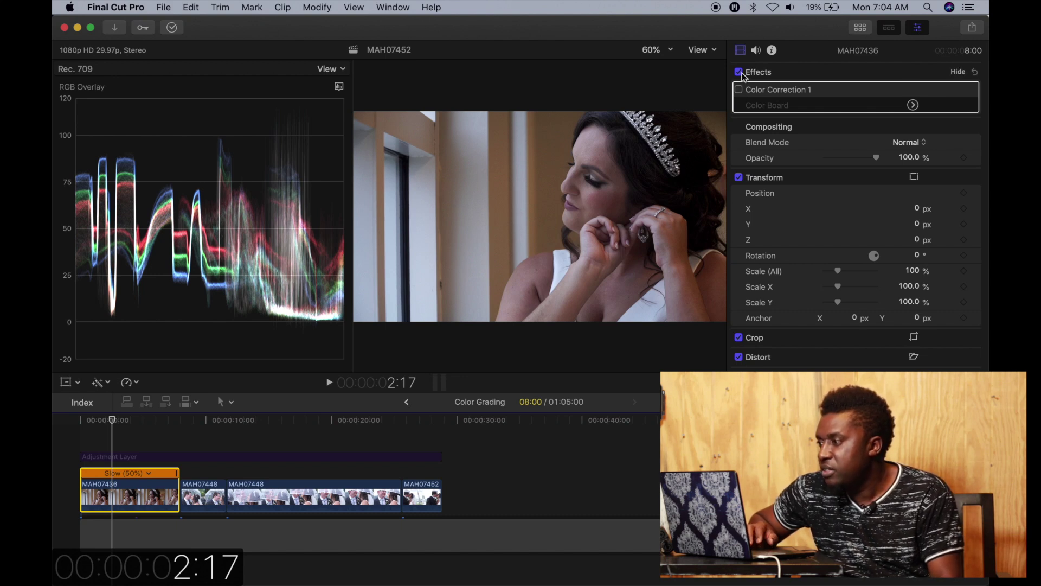
pyautogui.click(740, 73)
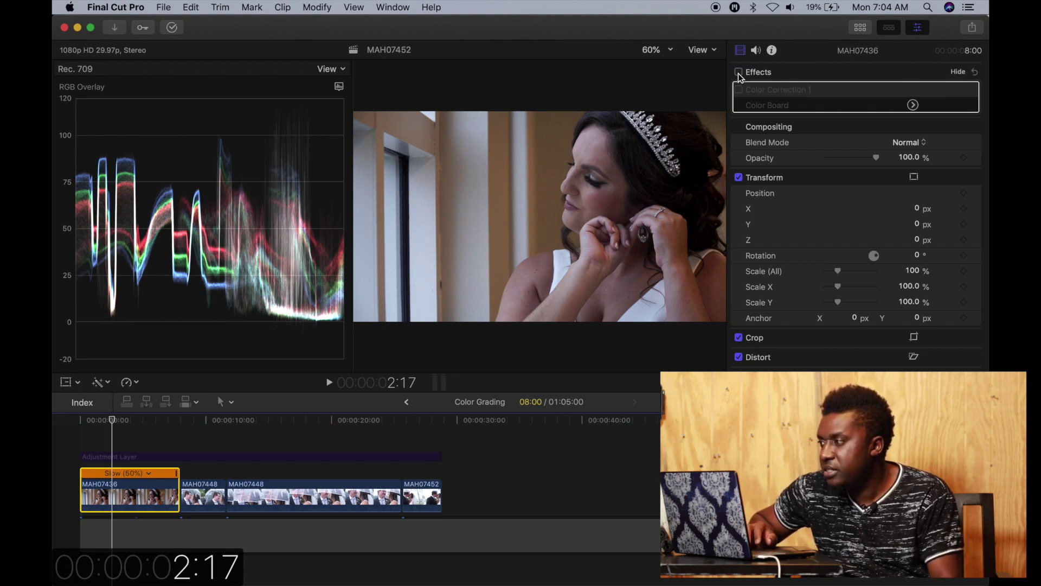
pyautogui.click(738, 72)
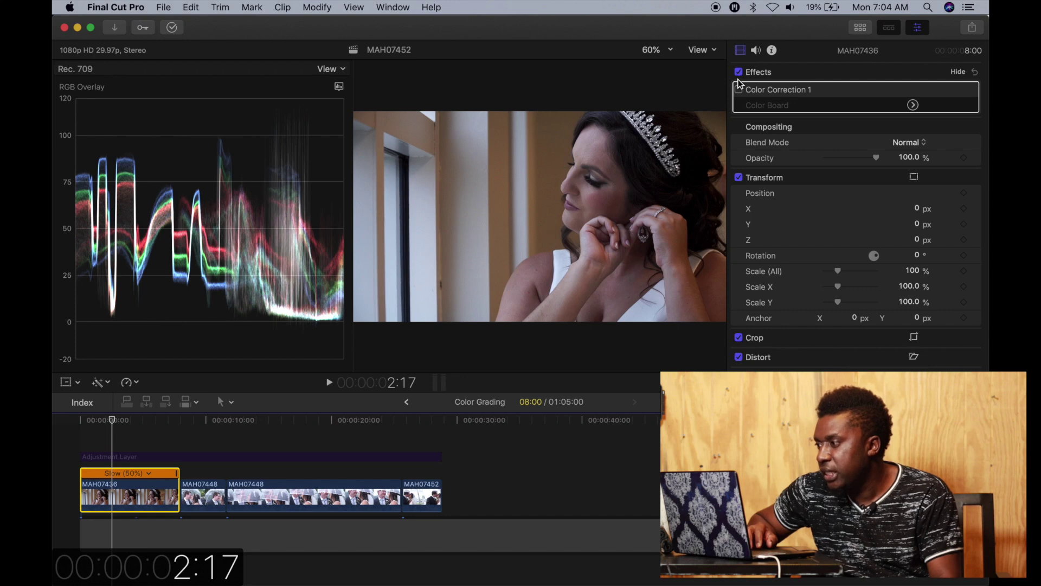
pyautogui.click(739, 89)
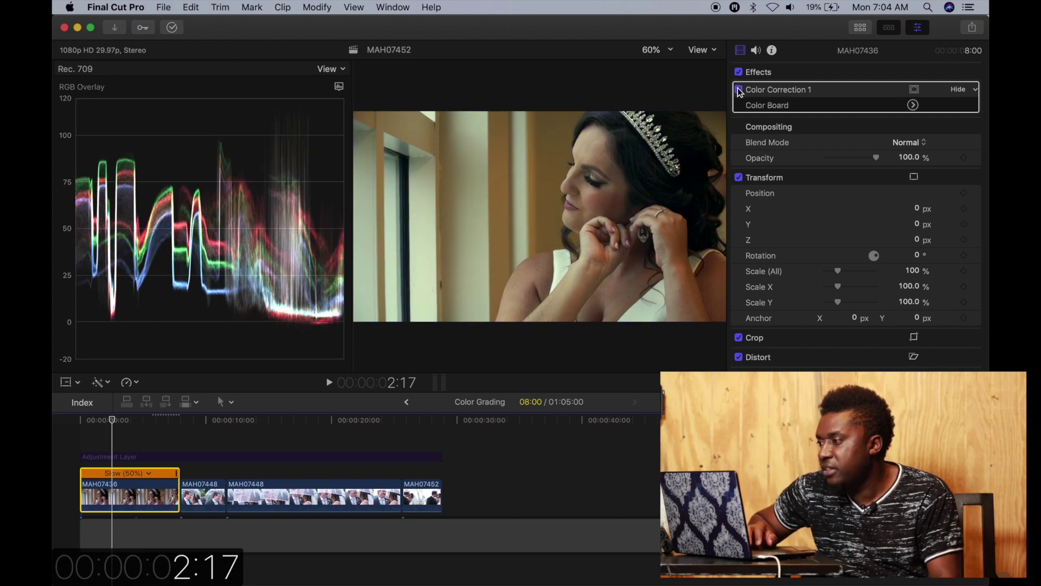
pyautogui.click(739, 91)
pyautogui.click(739, 91)
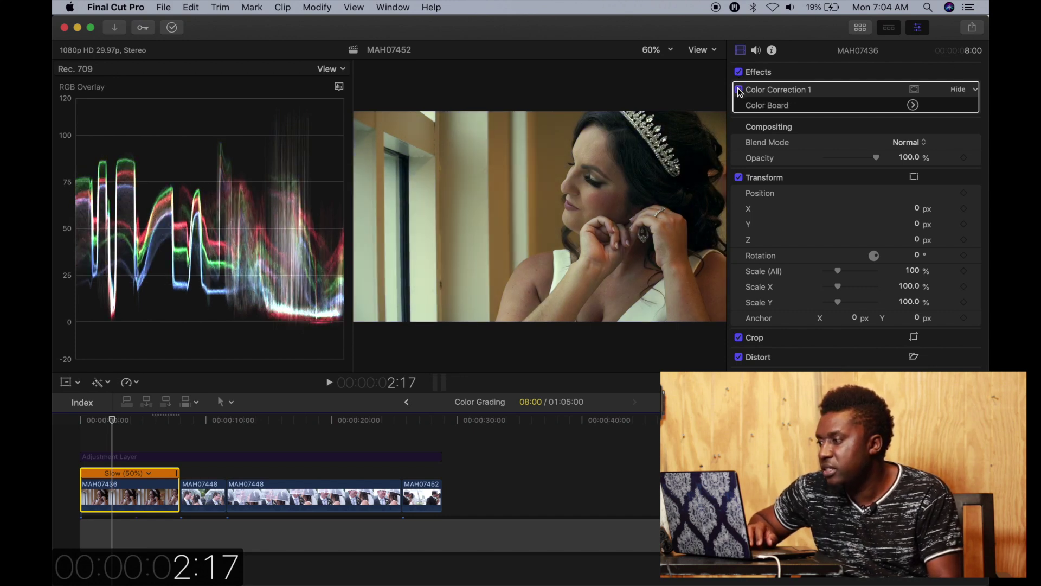
pyautogui.click(739, 90)
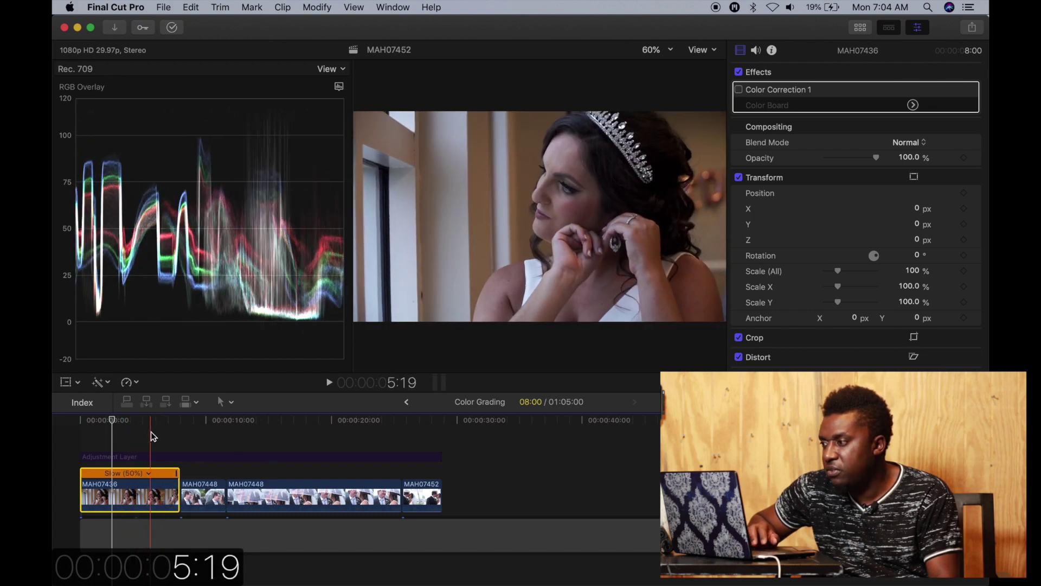
# Check the first clip's grade at 5:19 by toggling Color Correction 1, and leave the correction enabled
pyautogui.click(150, 431)
pyautogui.click(151, 456)
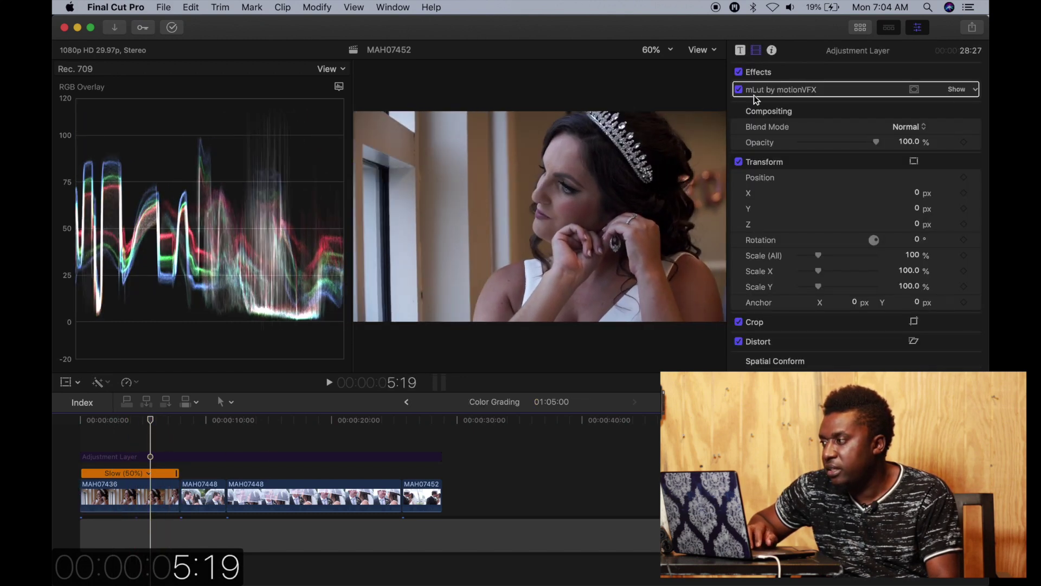
pyautogui.click(152, 498)
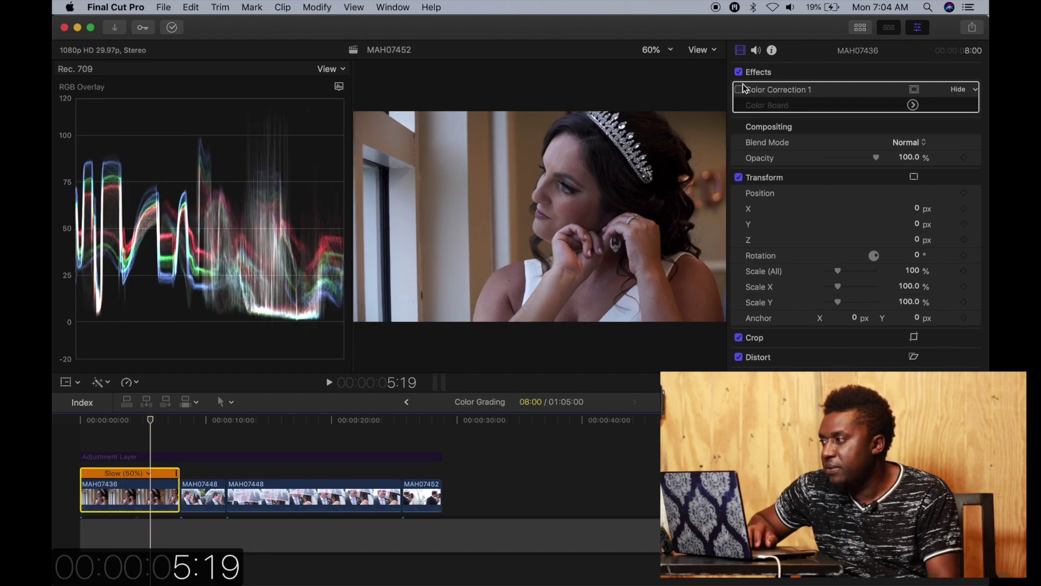
pyautogui.click(739, 90)
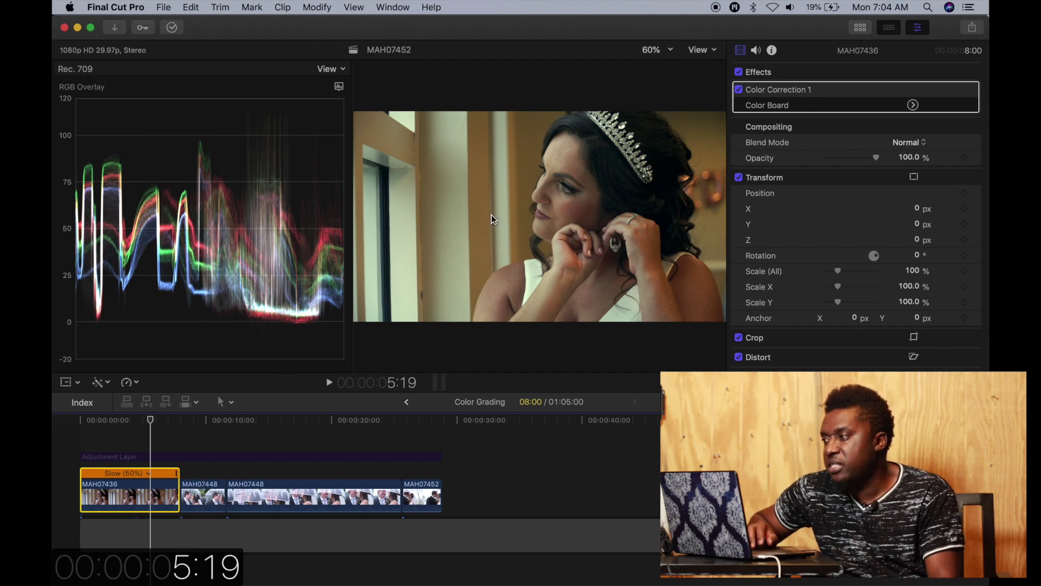
pyautogui.click(739, 90)
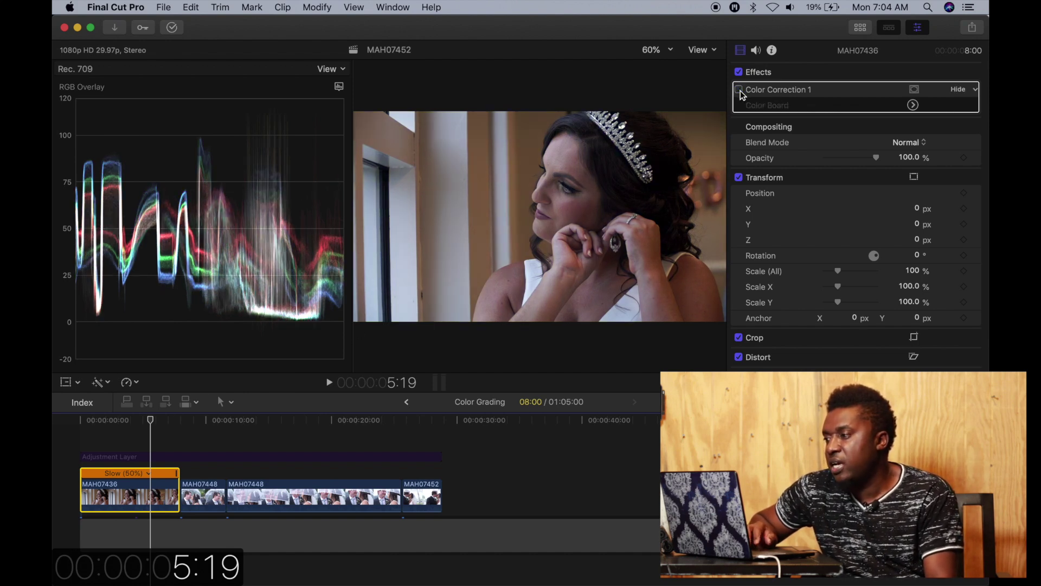
pyautogui.click(739, 91)
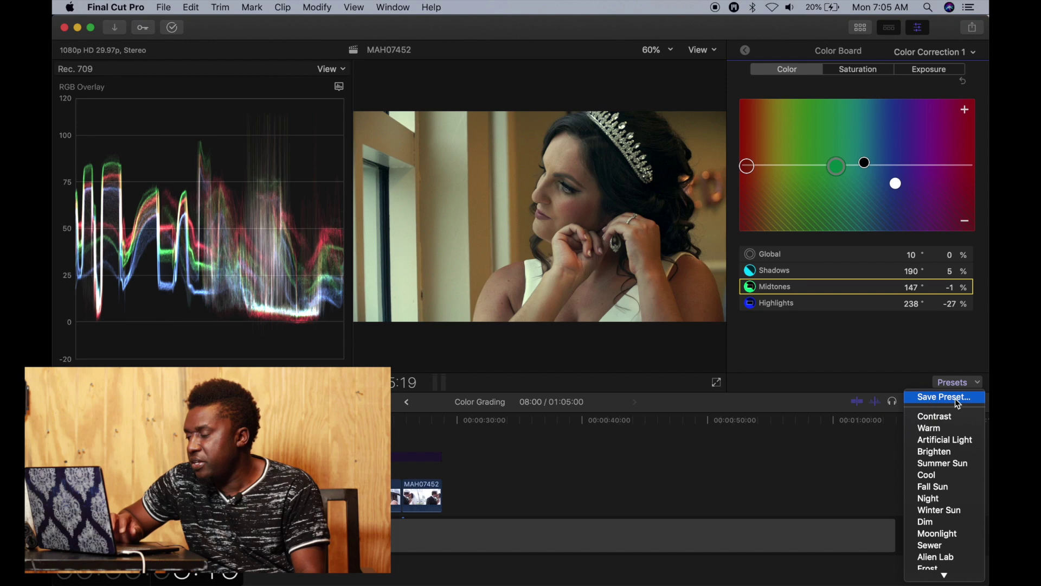
# Save the current Color Board grade as a preset named WVT Film Look
pyautogui.click(956, 400)
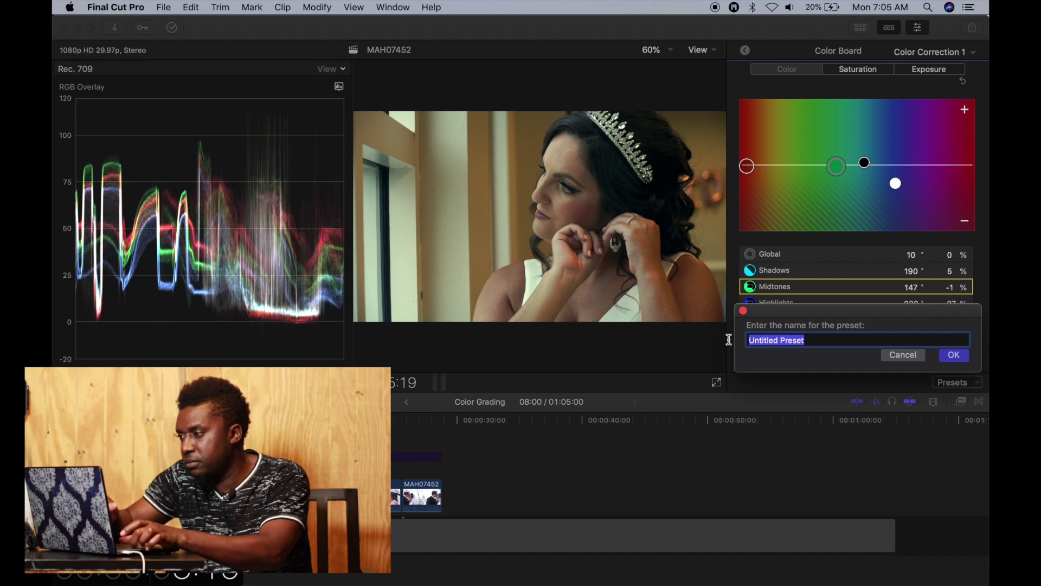
pyautogui.write('wv')
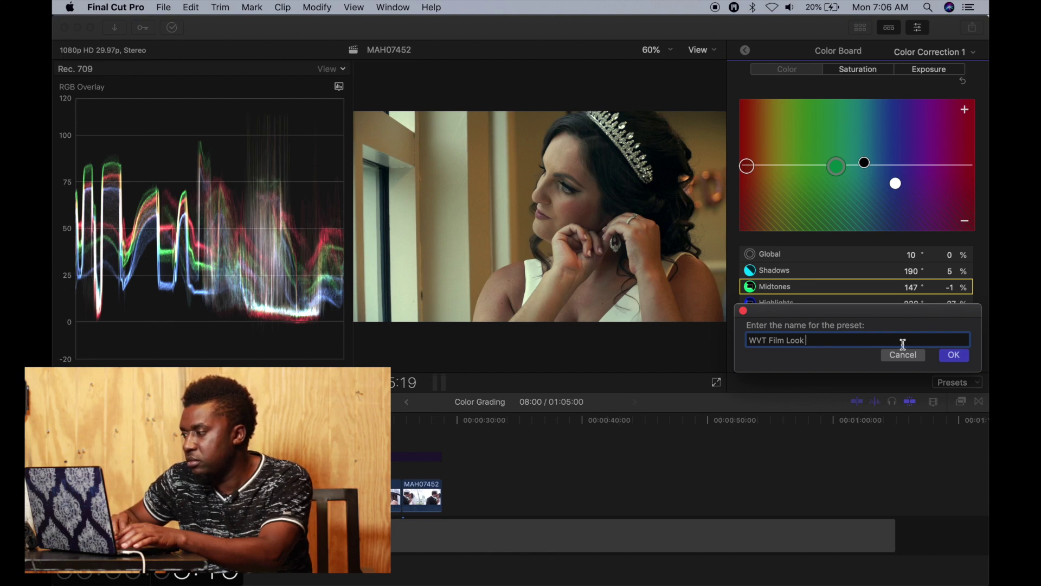
pyautogui.click(954, 355)
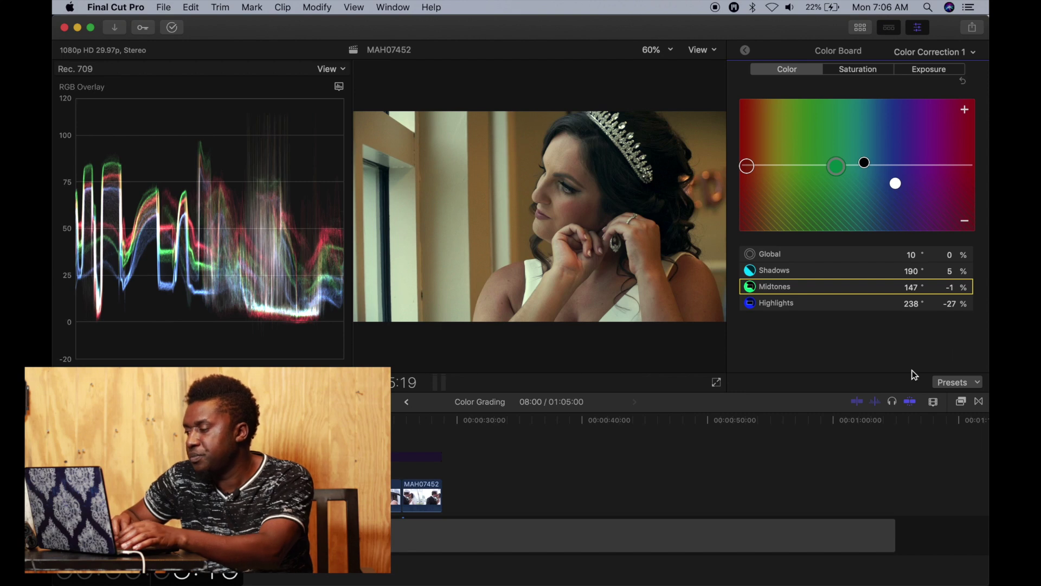
# Try the Dew color preset on the clip, and restore the grade with the saved WVT Film Look preset
pyautogui.click(969, 384)
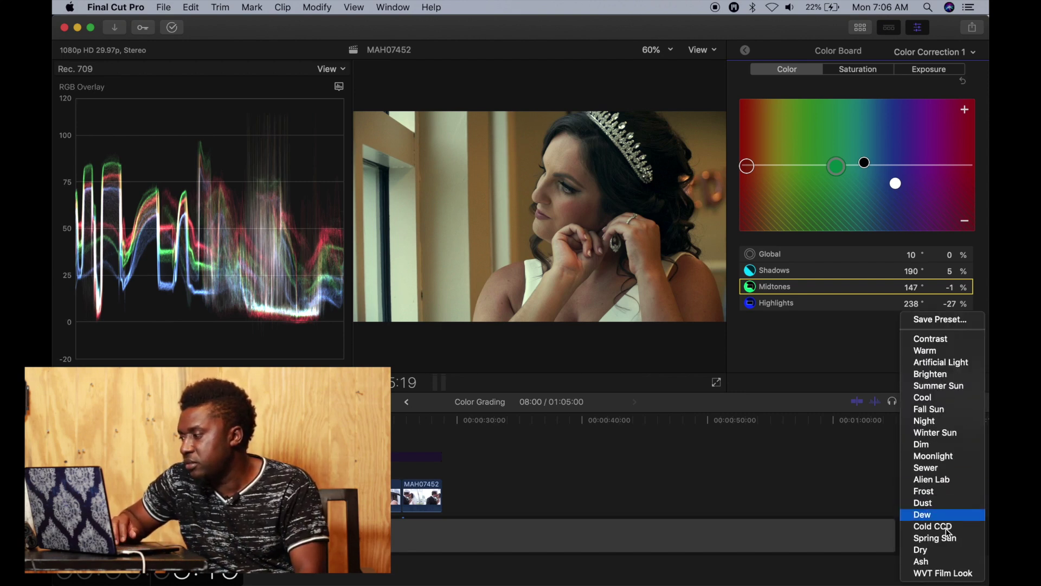
pyautogui.click(934, 514)
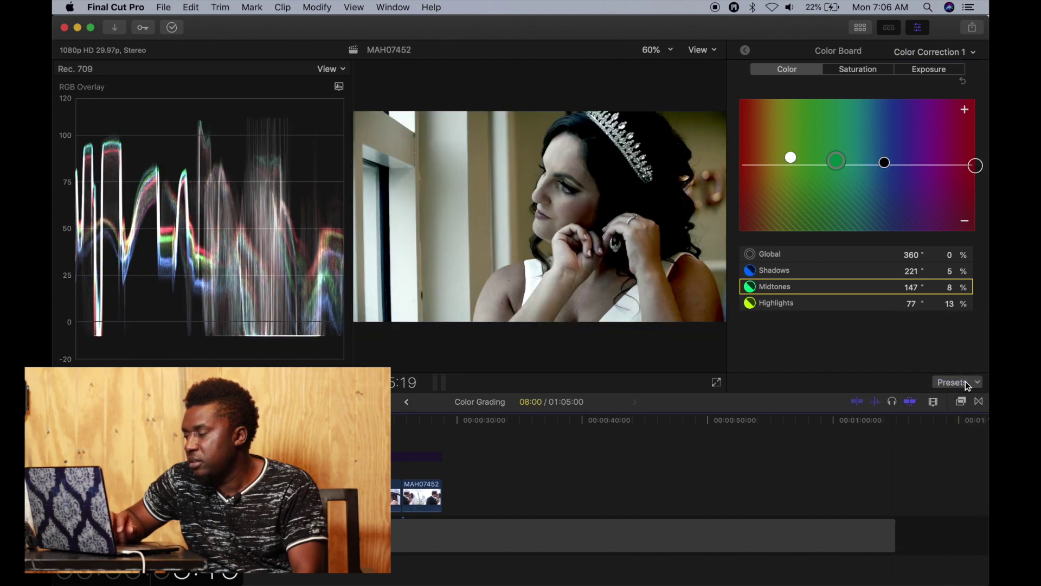
pyautogui.click(965, 381)
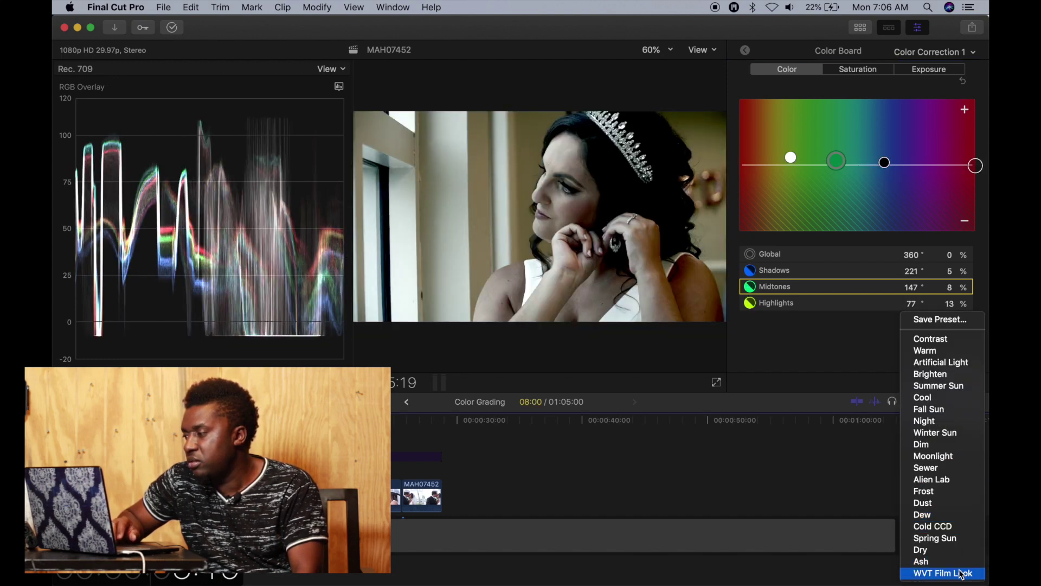
pyautogui.click(949, 573)
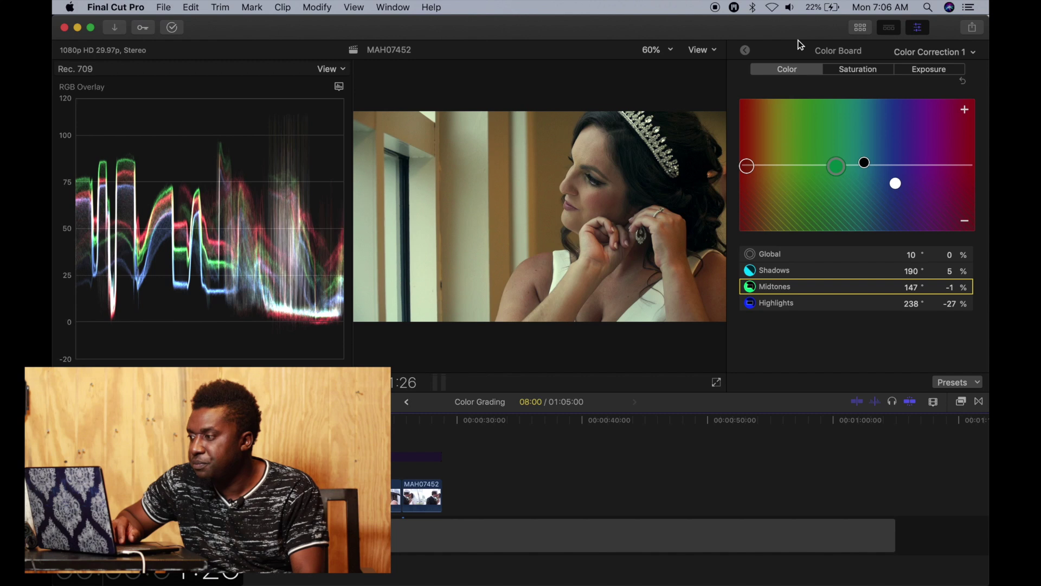
# Review the Color Board's preset list and reset the first clip's color tint adjustments to their defaults
pyautogui.click(746, 51)
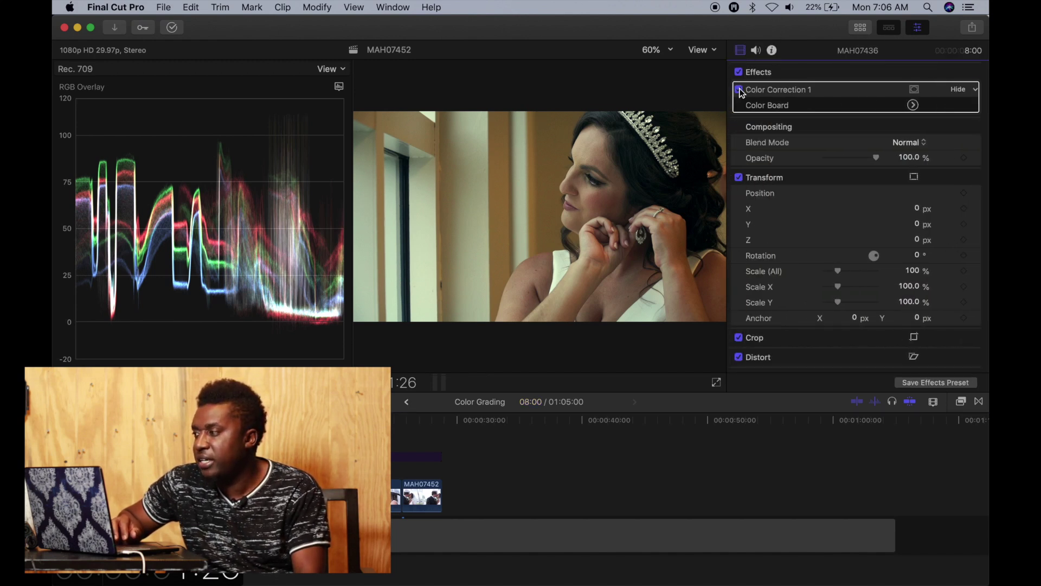
pyautogui.click(913, 104)
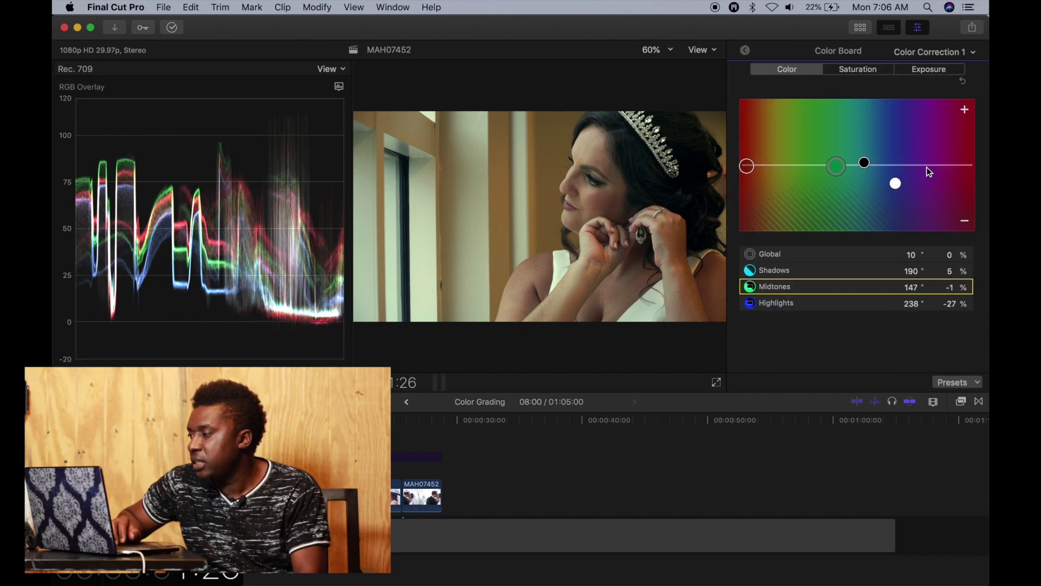
pyautogui.click(974, 382)
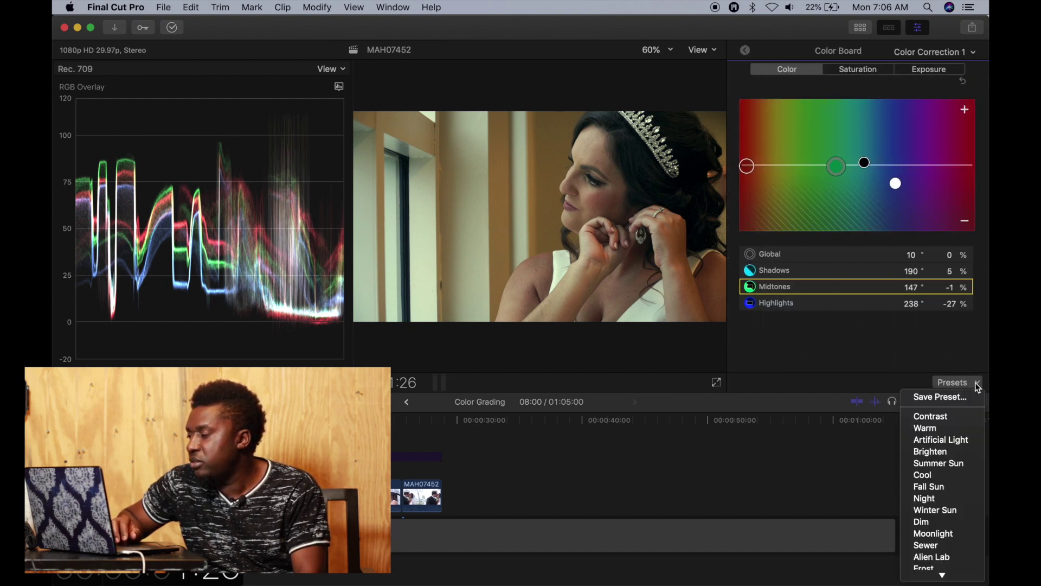
pyautogui.scroll(-4, 946, 497)
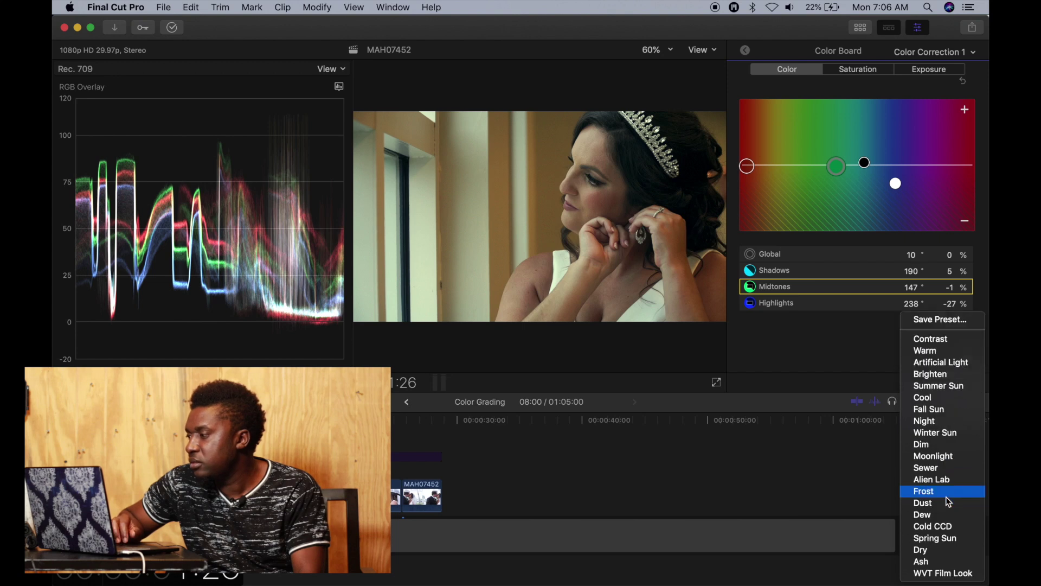
pyautogui.click(827, 352)
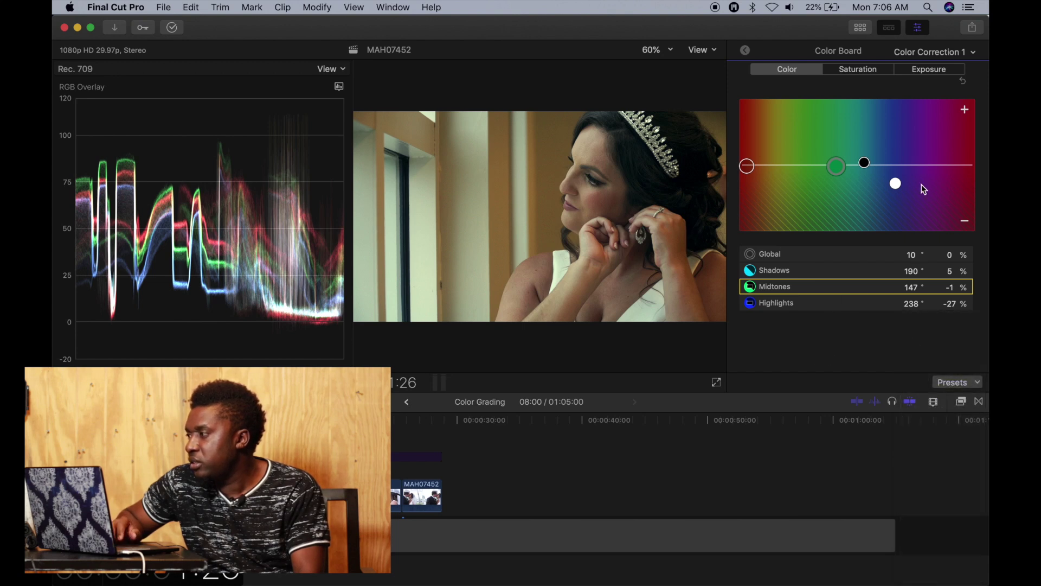
pyautogui.click(962, 83)
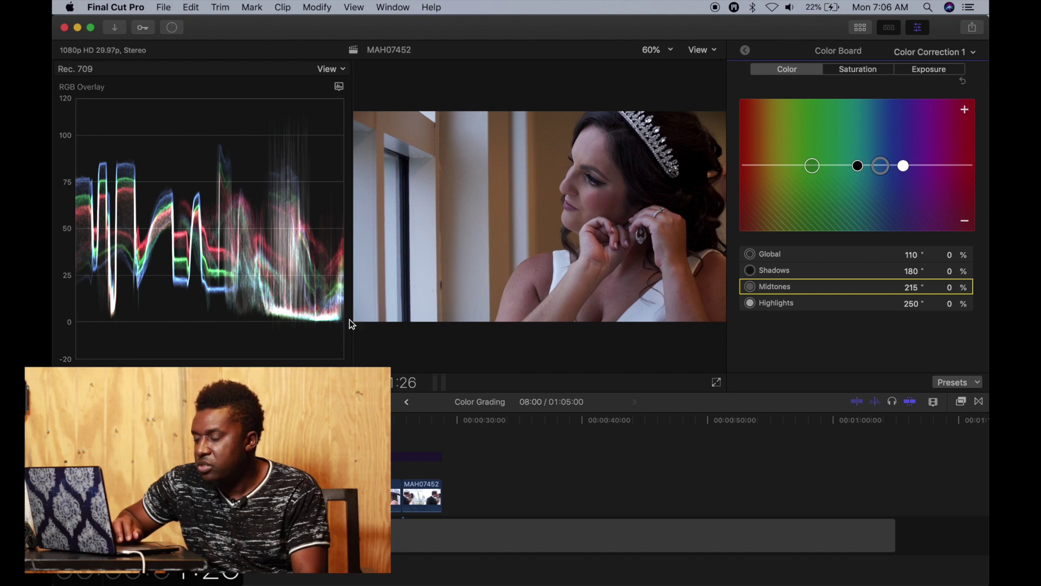
pyautogui.click(744, 49)
# Enable the Adjustment Layer above the clips, toggling it to compare the image with and without its LUT
pyautogui.click(164, 457)
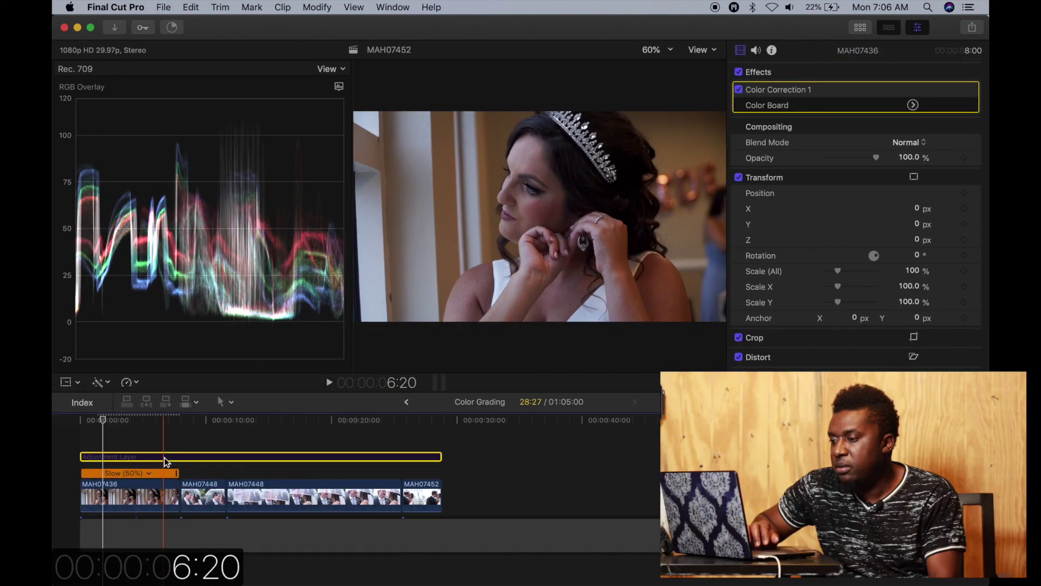
pyautogui.press('v')
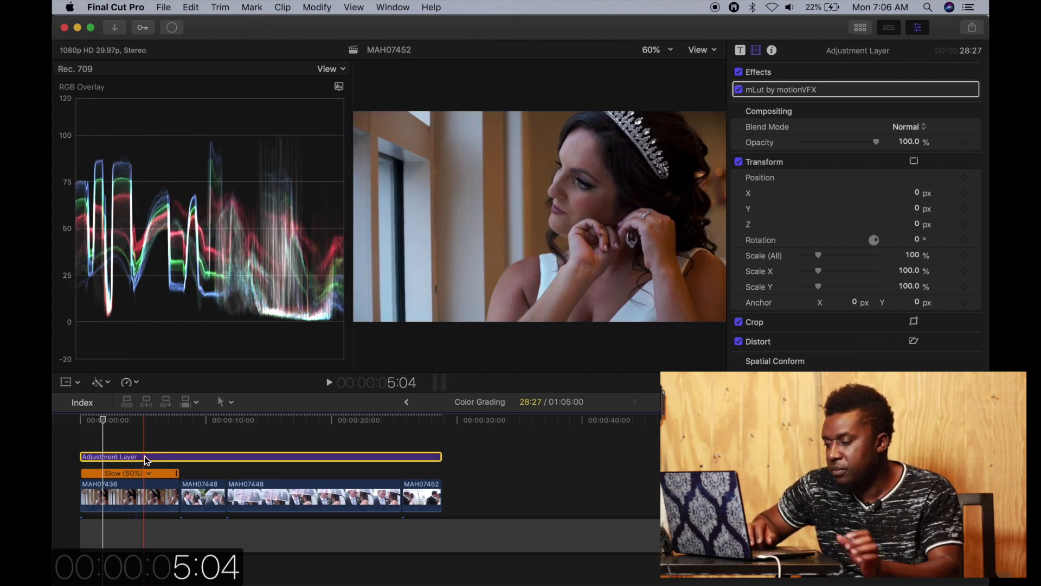
pyautogui.press('v')
pyautogui.press('v')
pyautogui.press('v')
pyautogui.press('v')
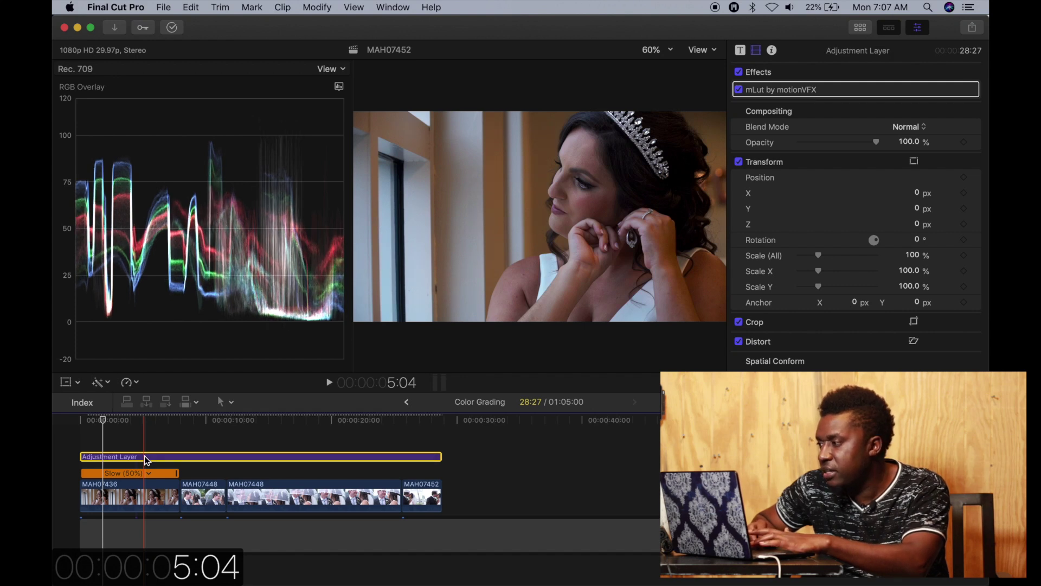
# Show the mLut effect's parameters on the Adjustment Layer and load the custom LUT ATHENS.cube from the CITY LUTS folder
pyautogui.moveTo(821, 91)
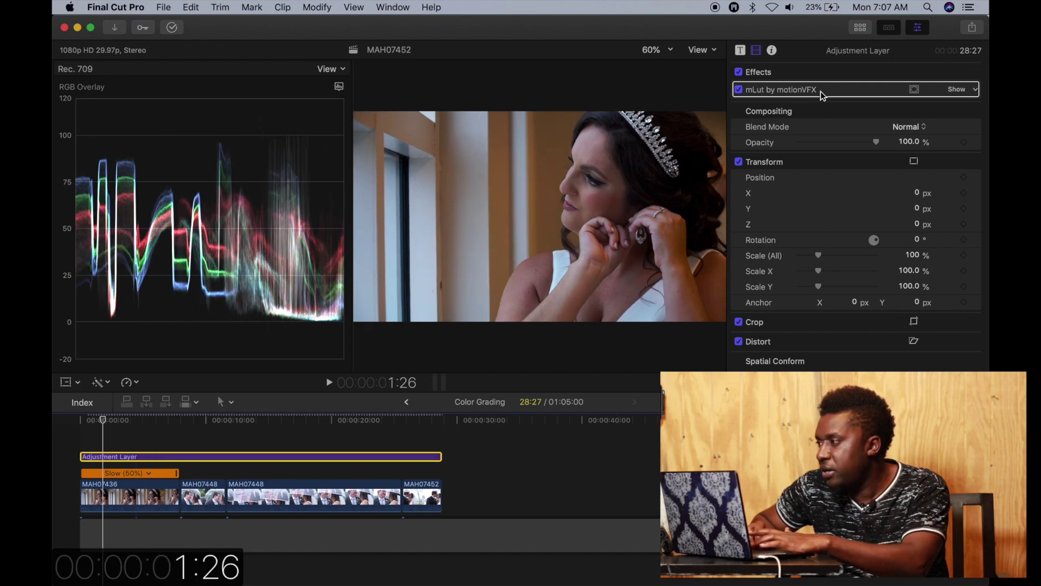
pyautogui.click(957, 90)
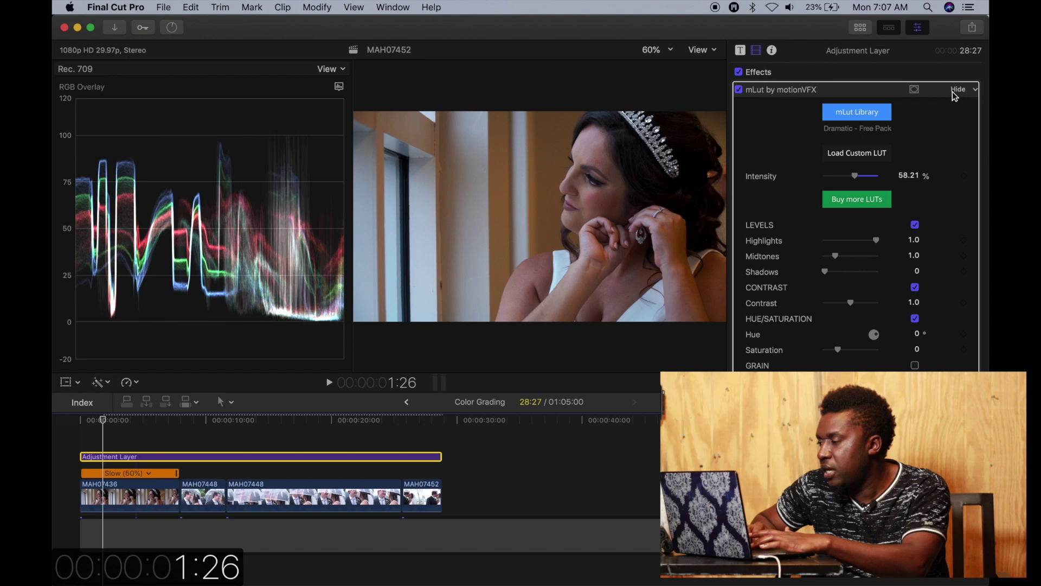
pyautogui.click(957, 90)
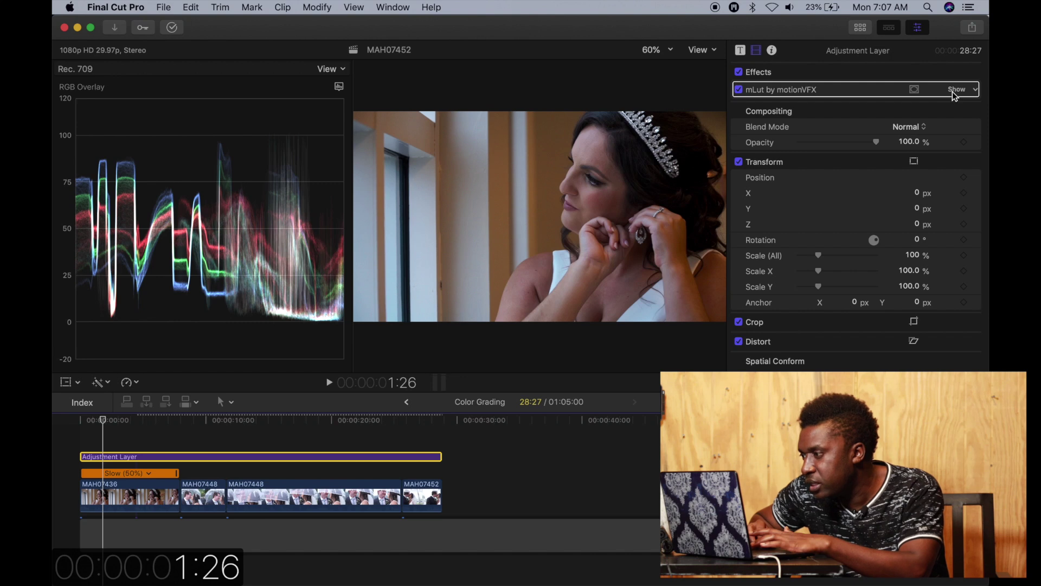
pyautogui.click(953, 92)
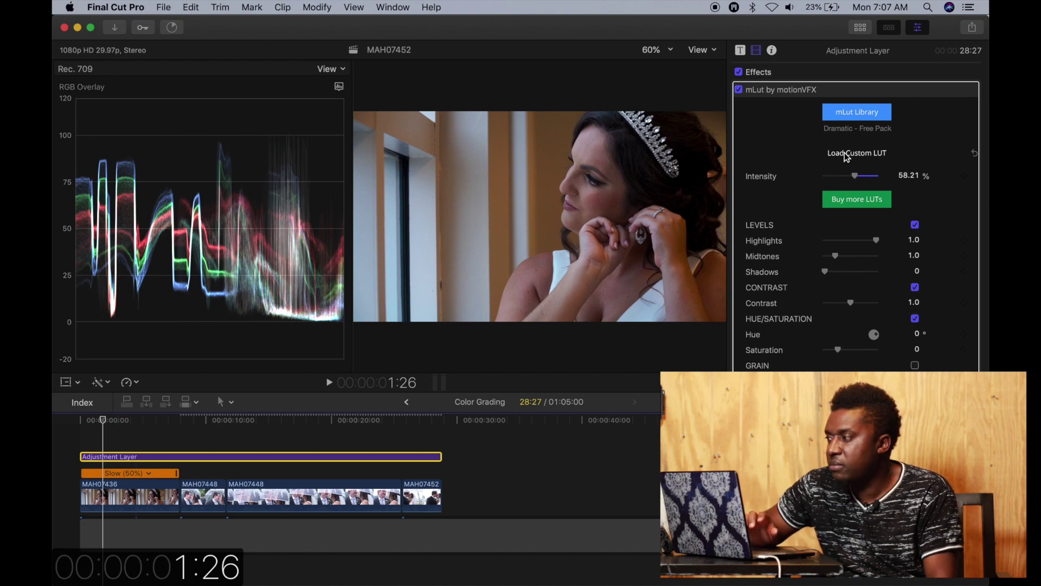
pyautogui.click(847, 154)
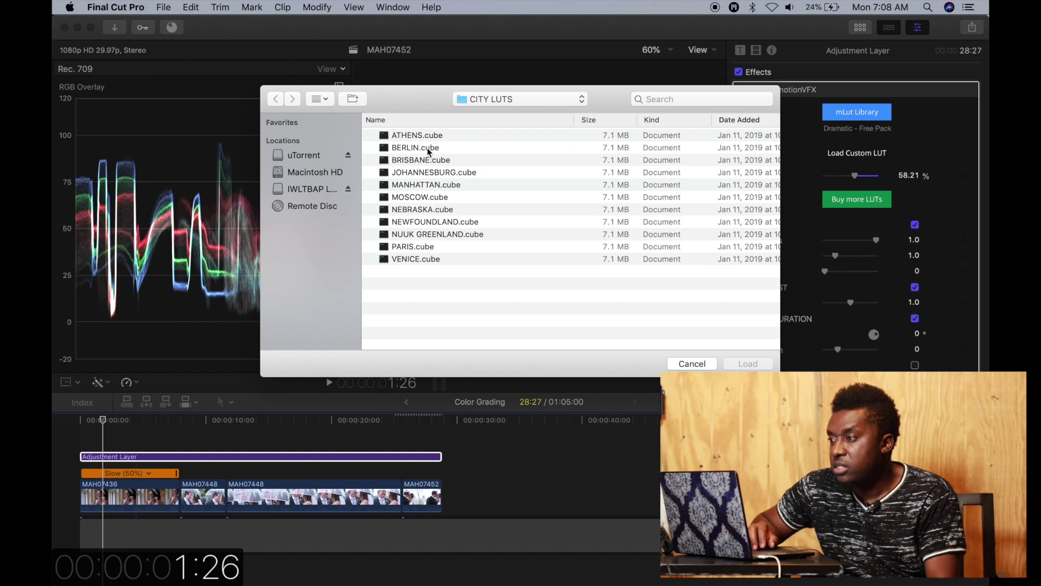
pyautogui.click(415, 135)
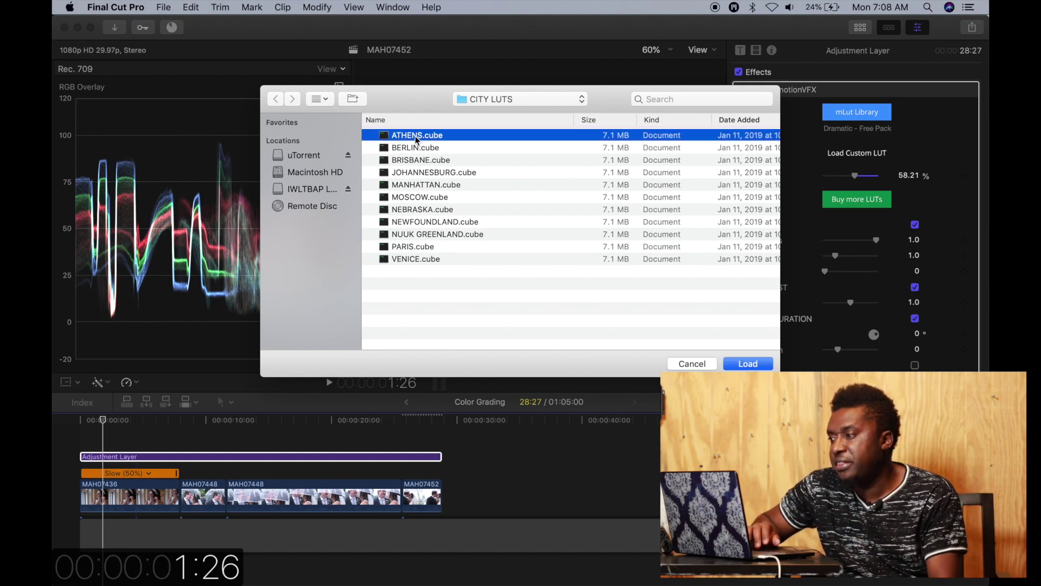
pyautogui.click(750, 366)
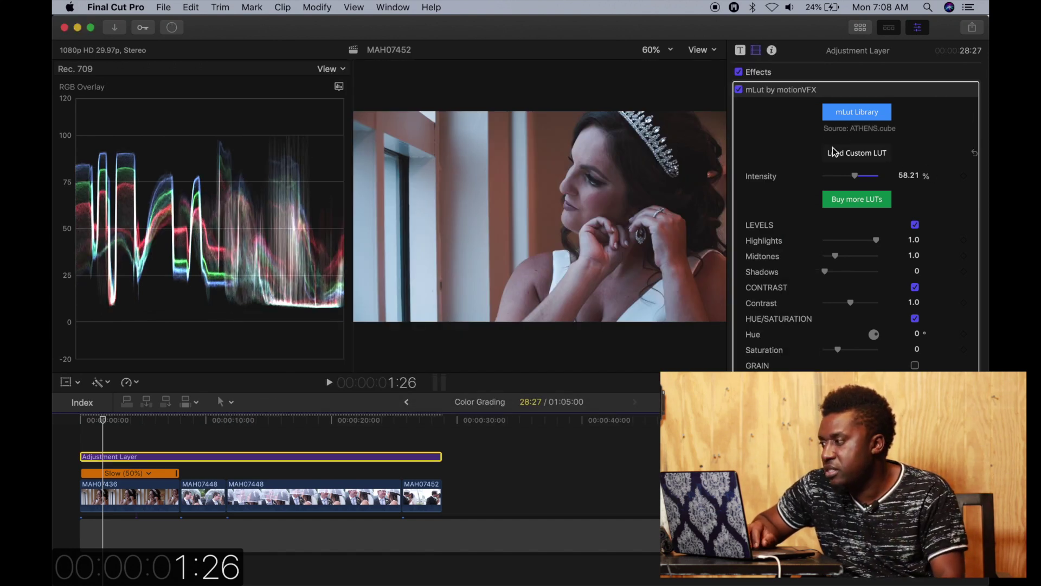
# Try the ATHENS LUT at full intensity, check it on the umbrella shot, and reduce the intensity to about 68%
pyautogui.moveTo(855, 179); pyautogui.dragTo(887, 180)
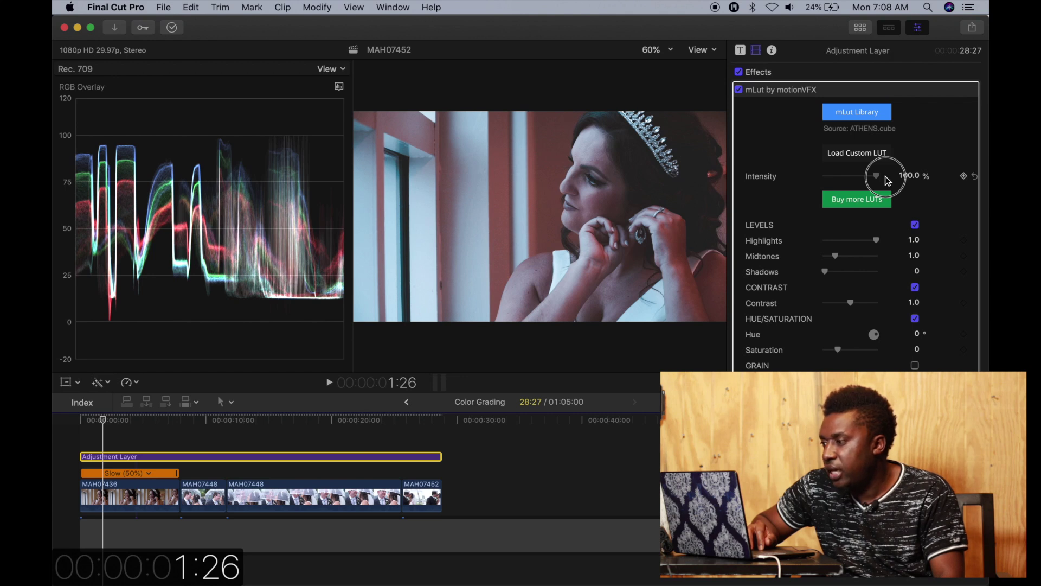
pyautogui.moveTo(887, 180); pyautogui.dragTo(875, 179)
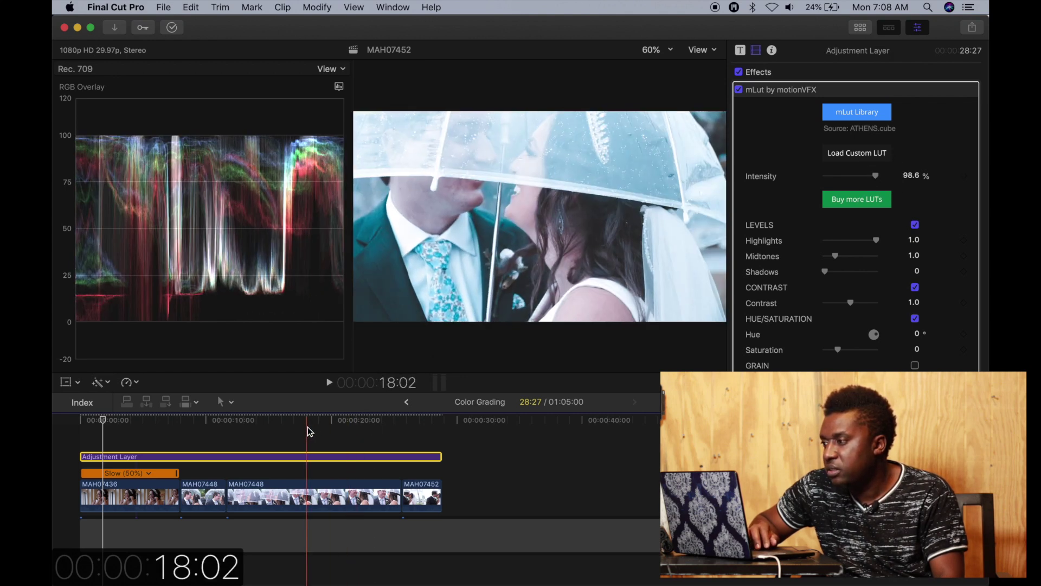
pyautogui.click(391, 421)
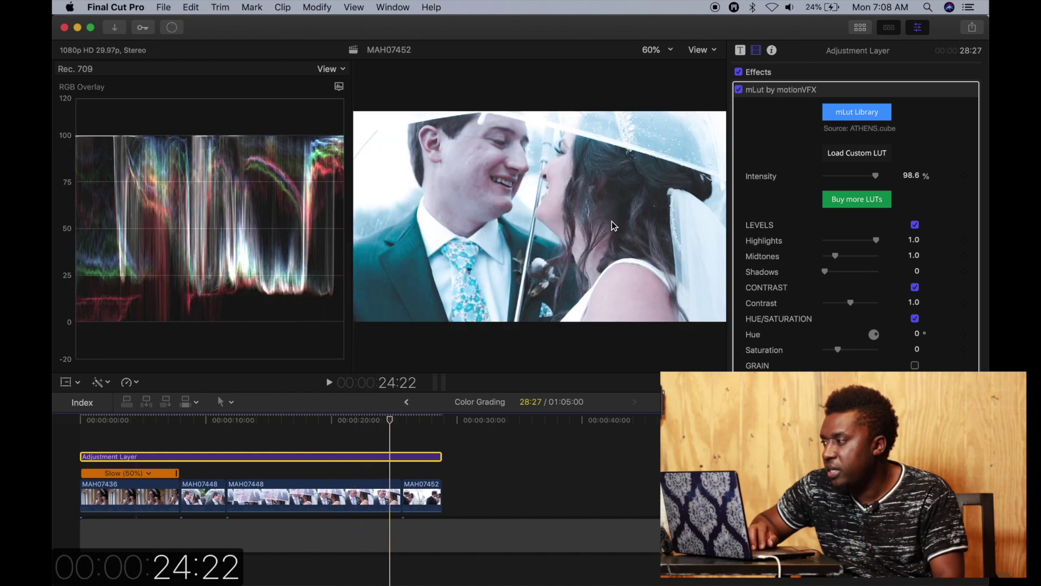
pyautogui.moveTo(875, 176)
pyautogui.mouseDown()
pyautogui.moveTo(851, 179)
pyautogui.moveTo(862, 181)
pyautogui.mouseUp()
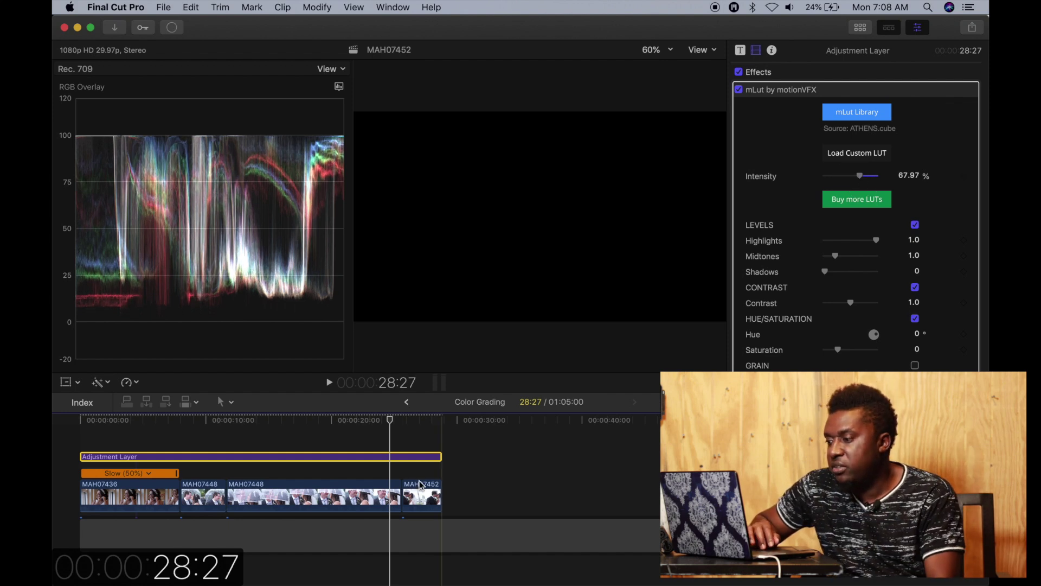
# Lower the highlights exposure to -15% in the Color Board for the longer MAH07448 umbrella clip
pyautogui.click(382, 503)
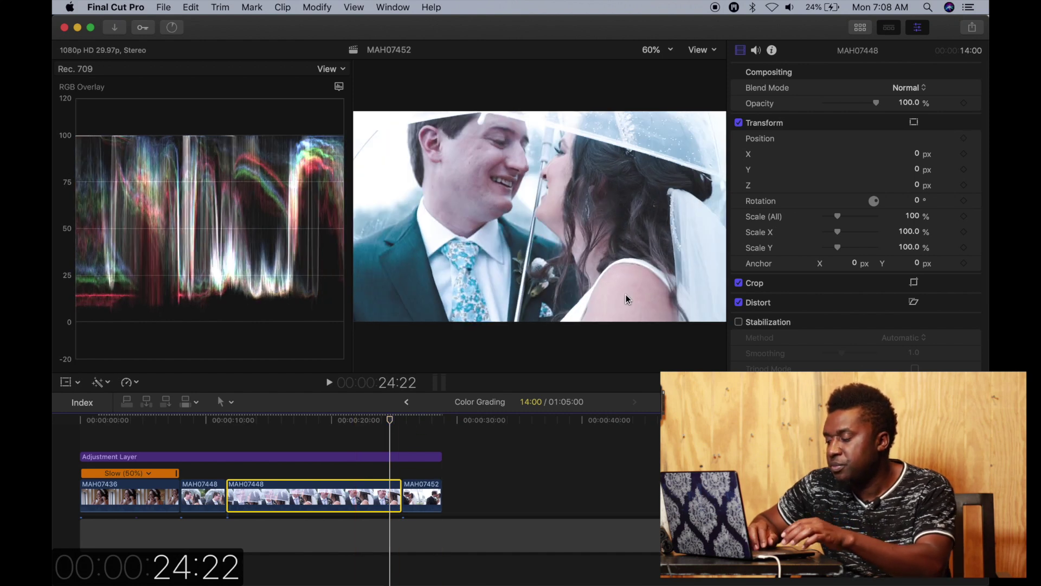
pyautogui.press('super+6')
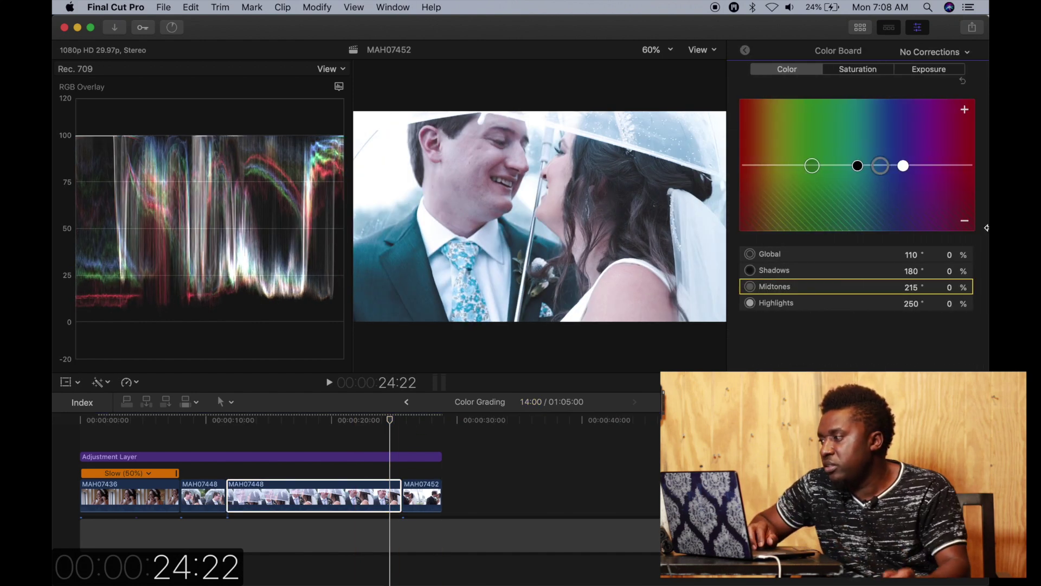
pyautogui.click(928, 69)
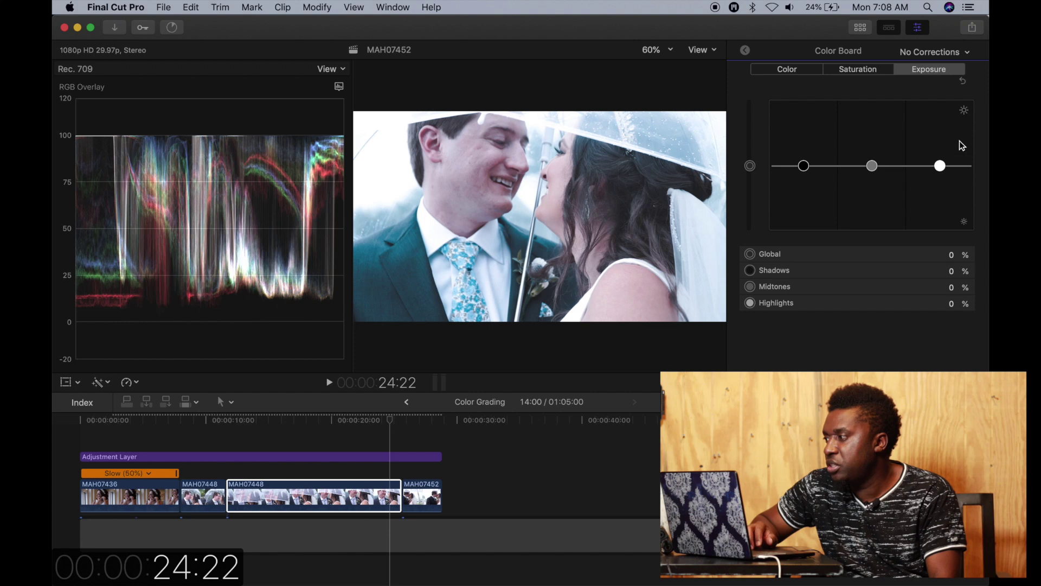
pyautogui.click(941, 167)
pyautogui.click(941, 166)
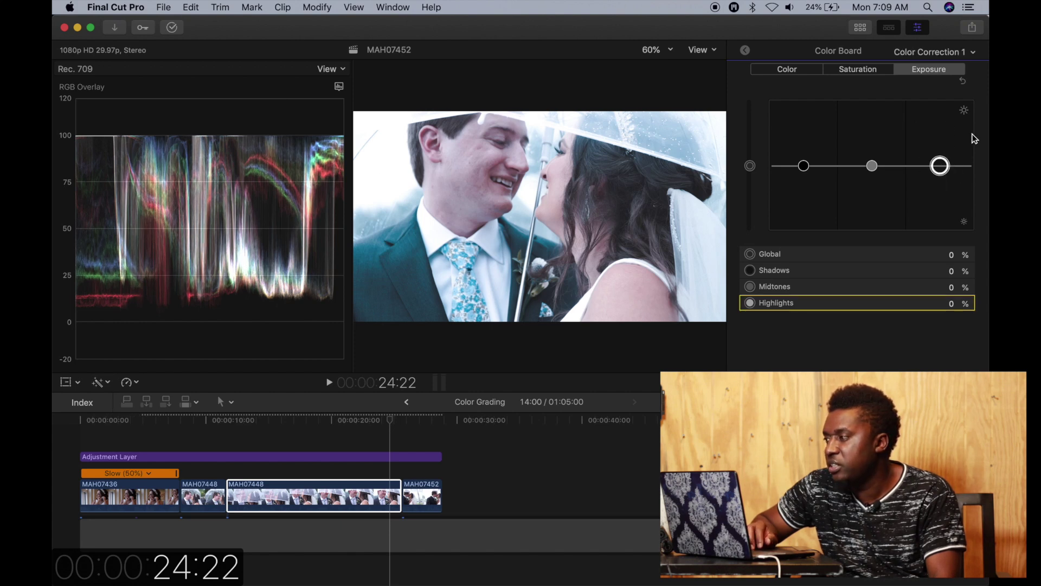
pyautogui.moveTo(944, 169); pyautogui.dragTo(945, 178)
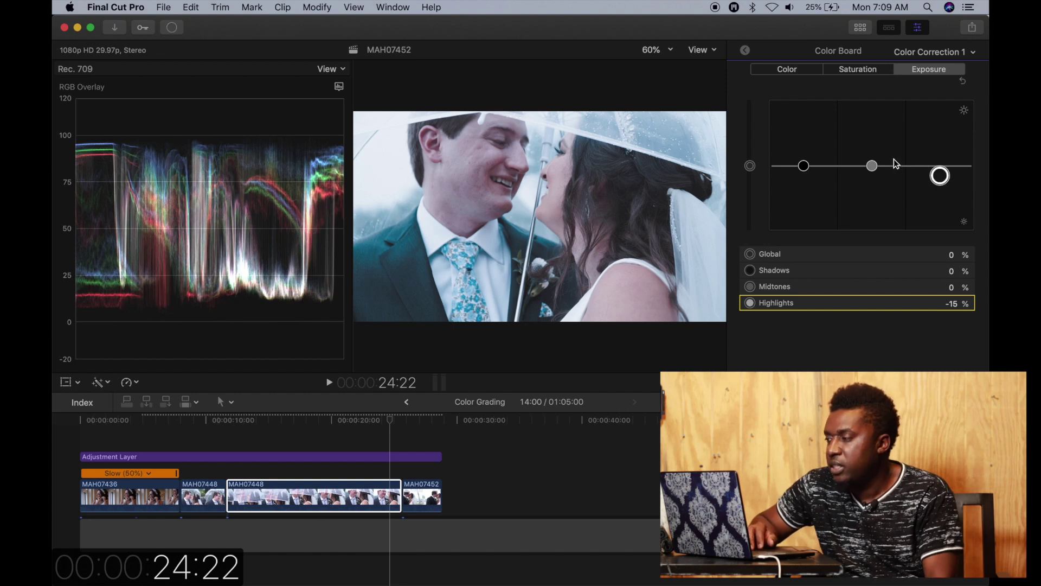
pyautogui.click(783, 71)
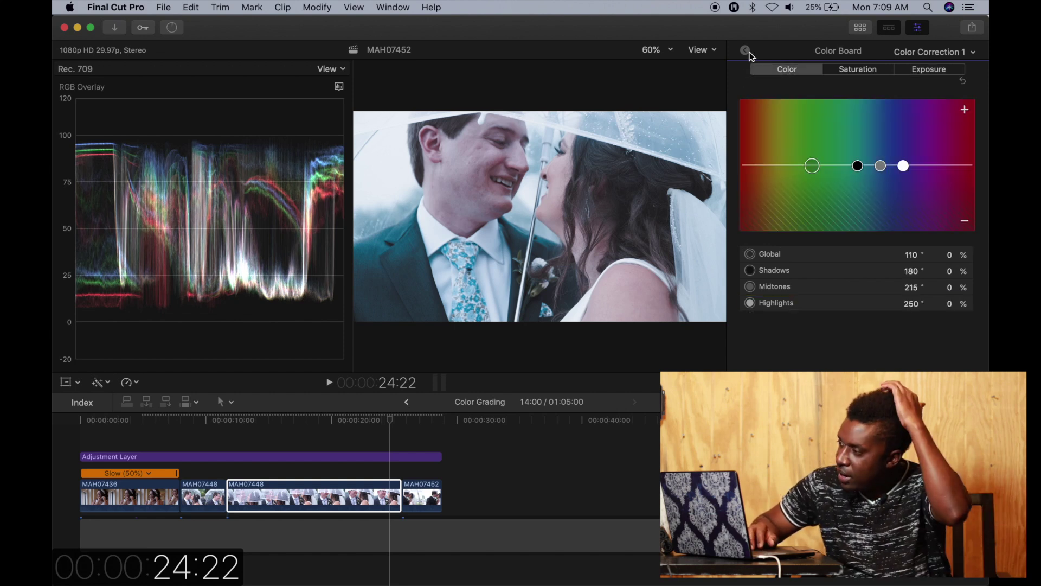
pyautogui.click(747, 51)
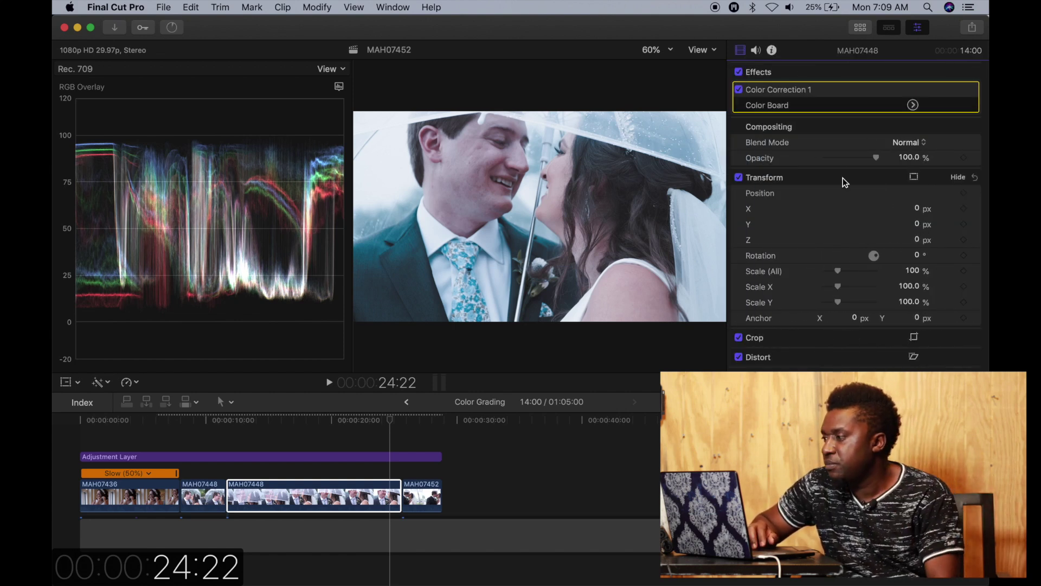
pyautogui.scroll(-1, 902, 164)
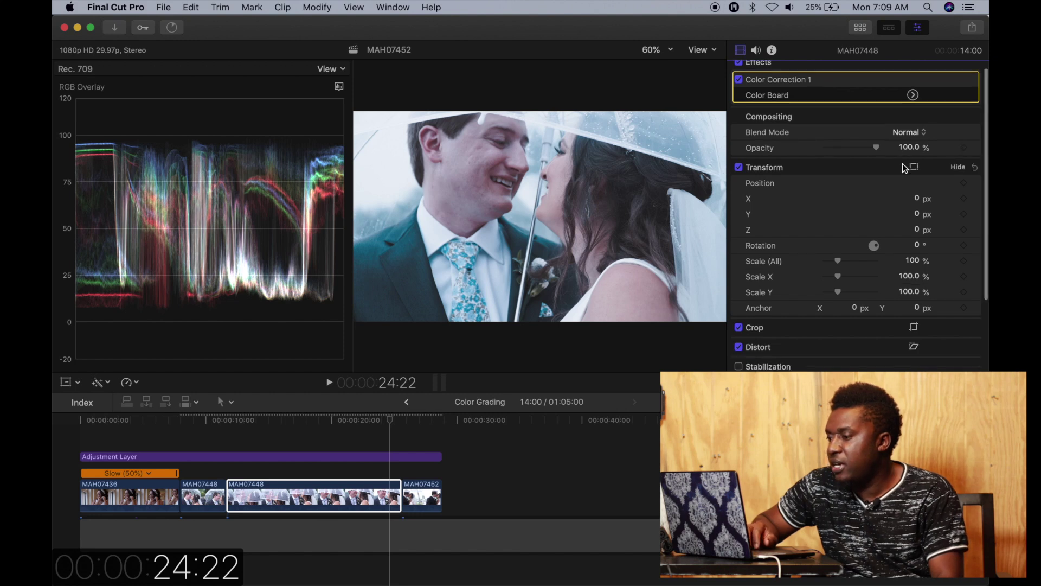
# Play back the umbrella footage under the Adjustment Layer, and reduce its LUT intensity to about 33% on the bride shot
pyautogui.click(356, 457)
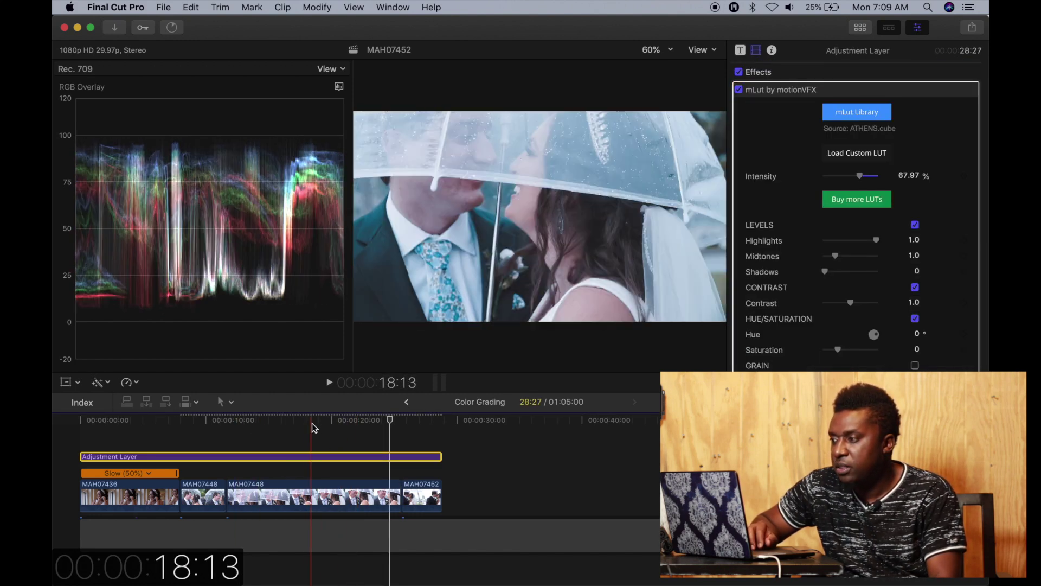
pyautogui.press('space')
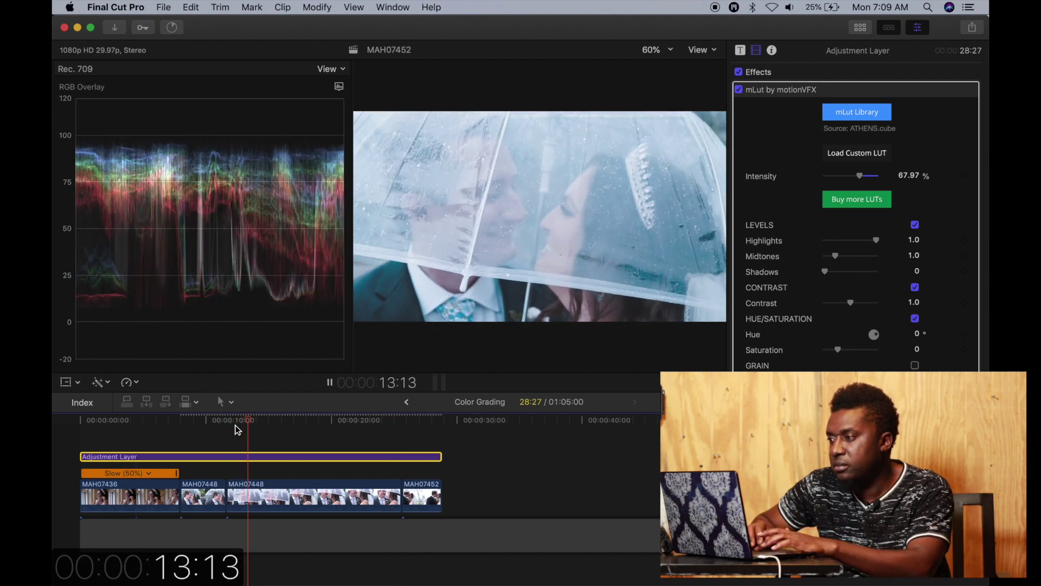
pyautogui.press('space')
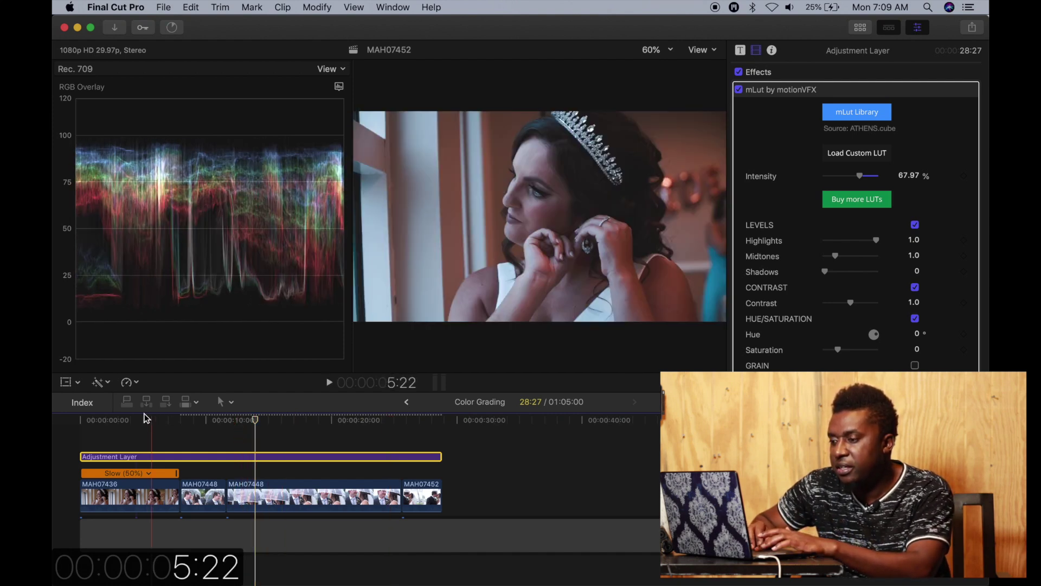
pyautogui.click(116, 418)
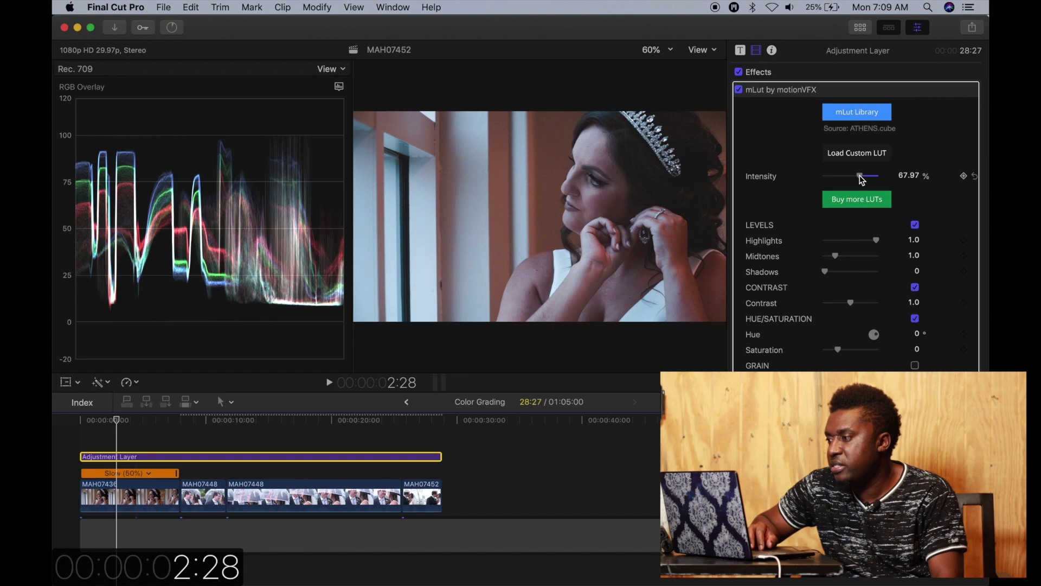
pyautogui.moveTo(861, 177); pyautogui.dragTo(843, 183)
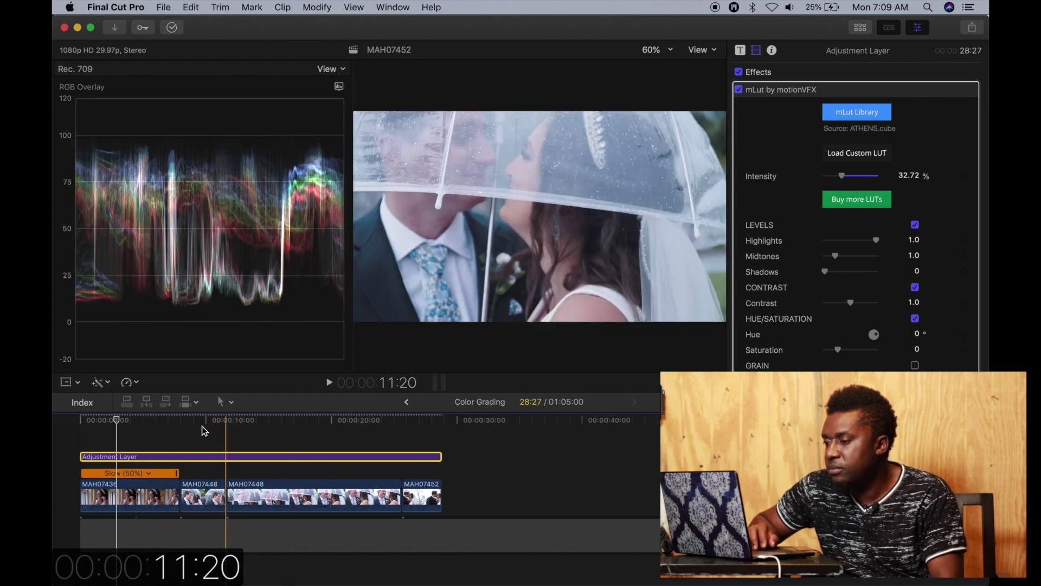
# Toggle the mLut effect off and on repeatedly to compare the bride shot with and without the ATHENS LUT
pyautogui.click(141, 426)
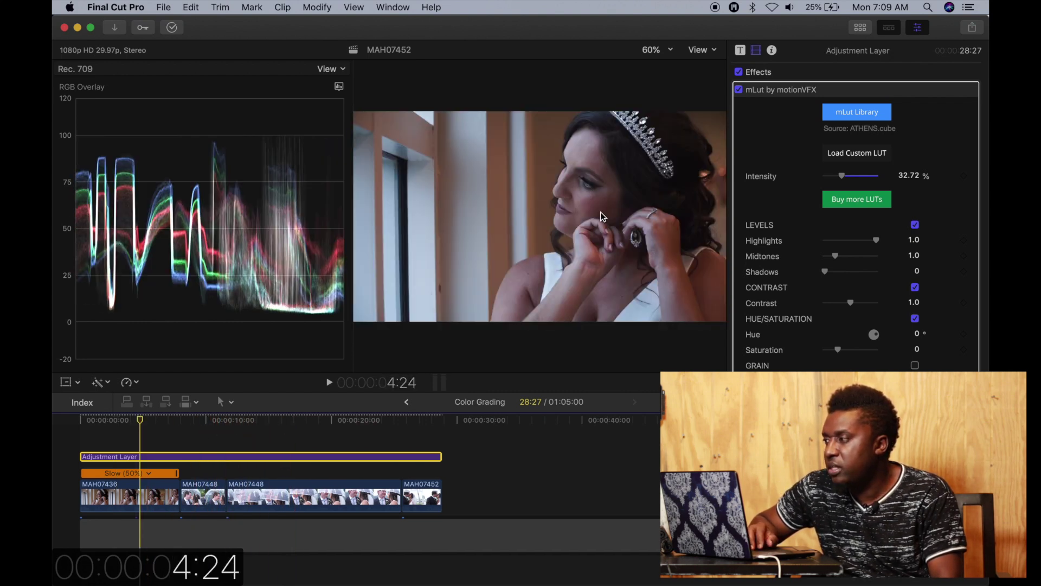
pyautogui.click(739, 90)
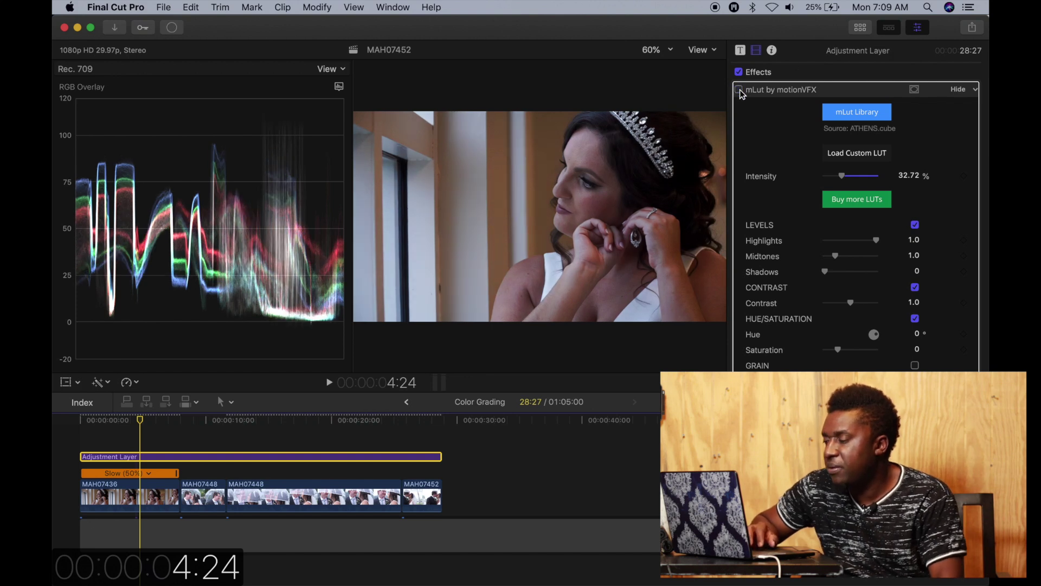
pyautogui.click(738, 89)
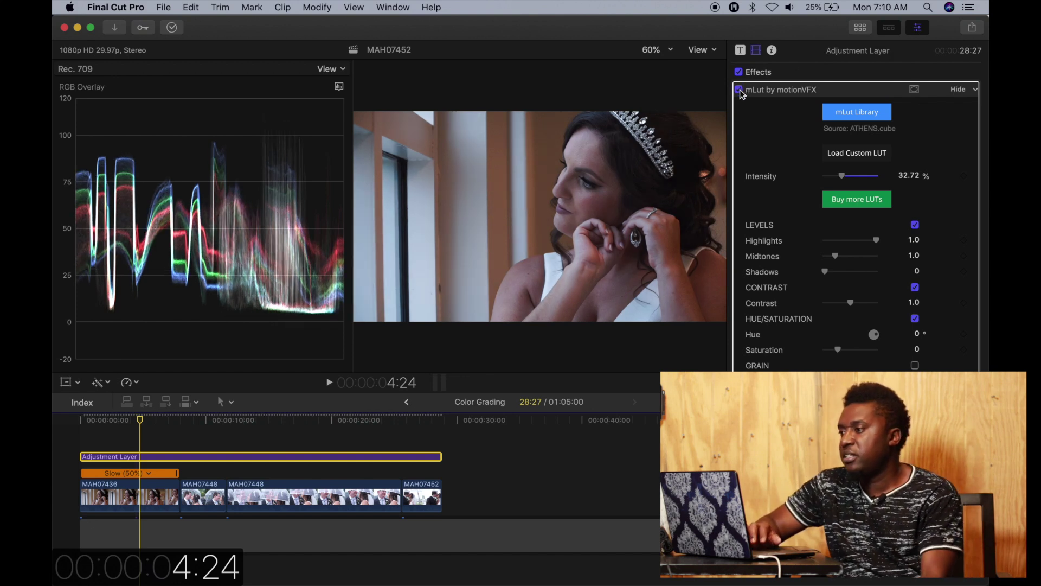
pyautogui.click(740, 91)
pyautogui.click(740, 91)
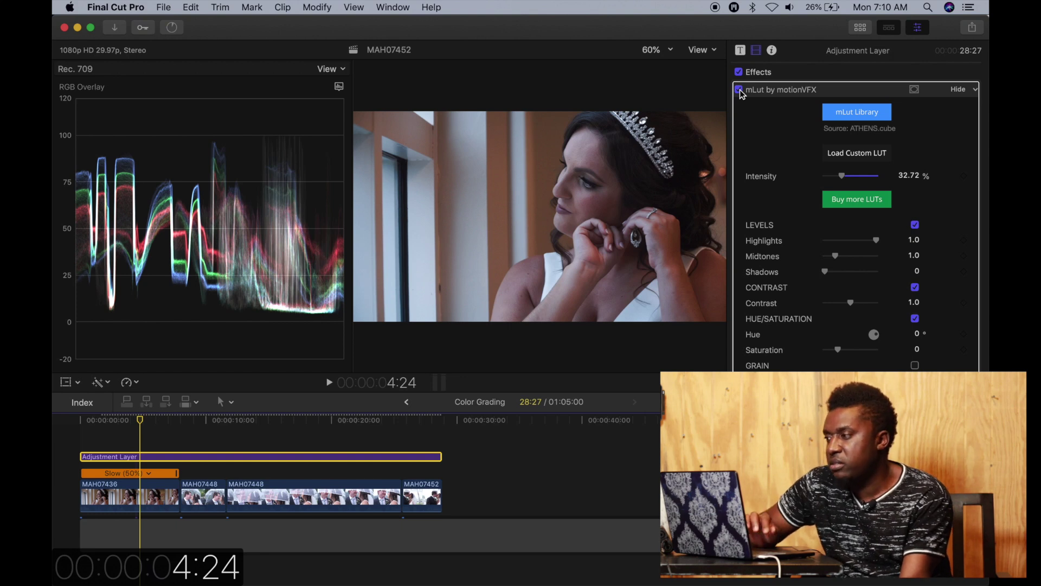
pyautogui.click(739, 90)
pyautogui.click(739, 90)
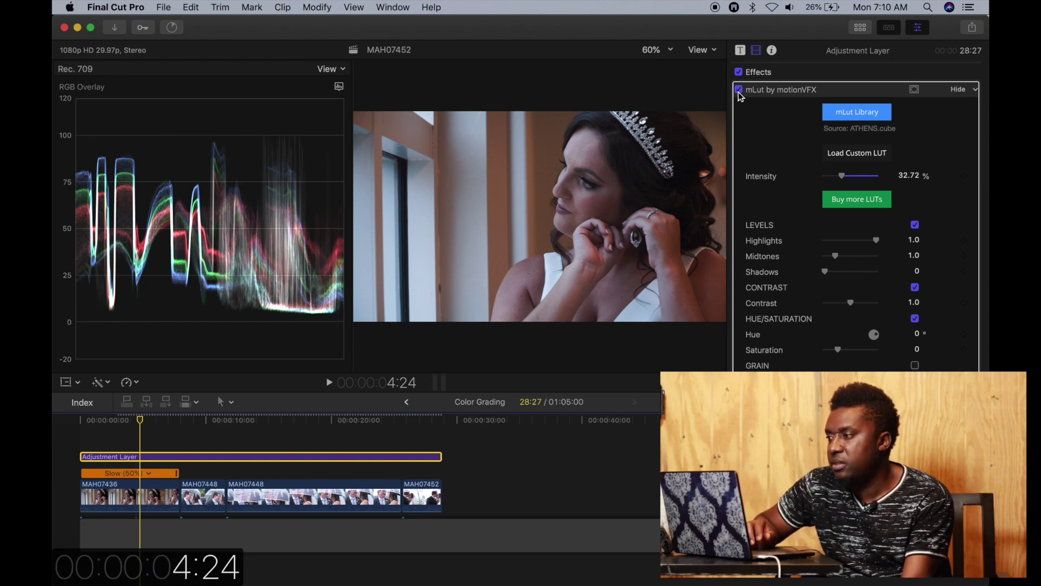
pyautogui.click(739, 90)
pyautogui.click(739, 90)
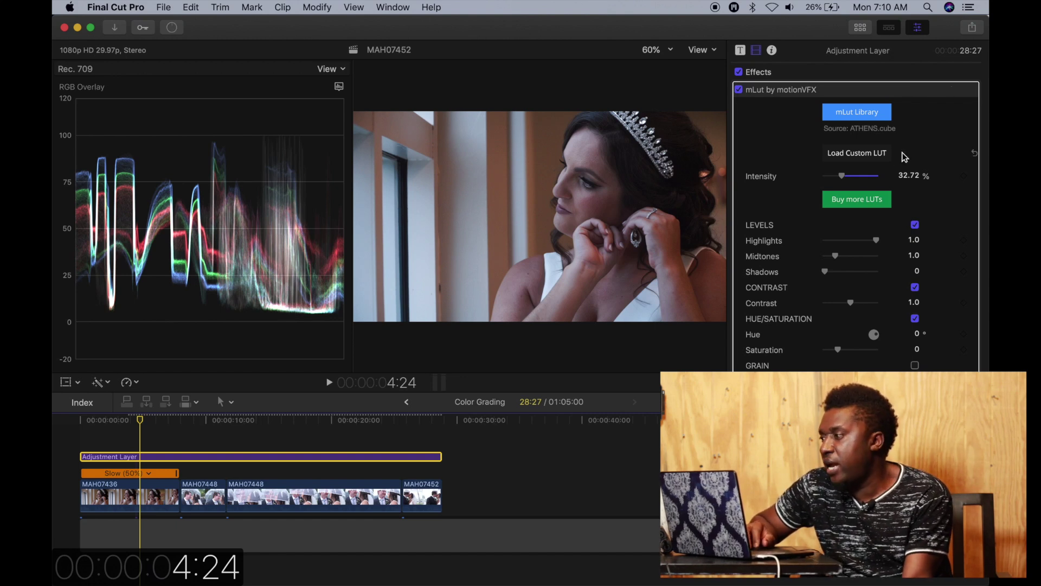
# Replace the custom LUT with MANHATTAN.cube and toggle the mLut effect to compare the bride shot before and after
pyautogui.click(867, 154)
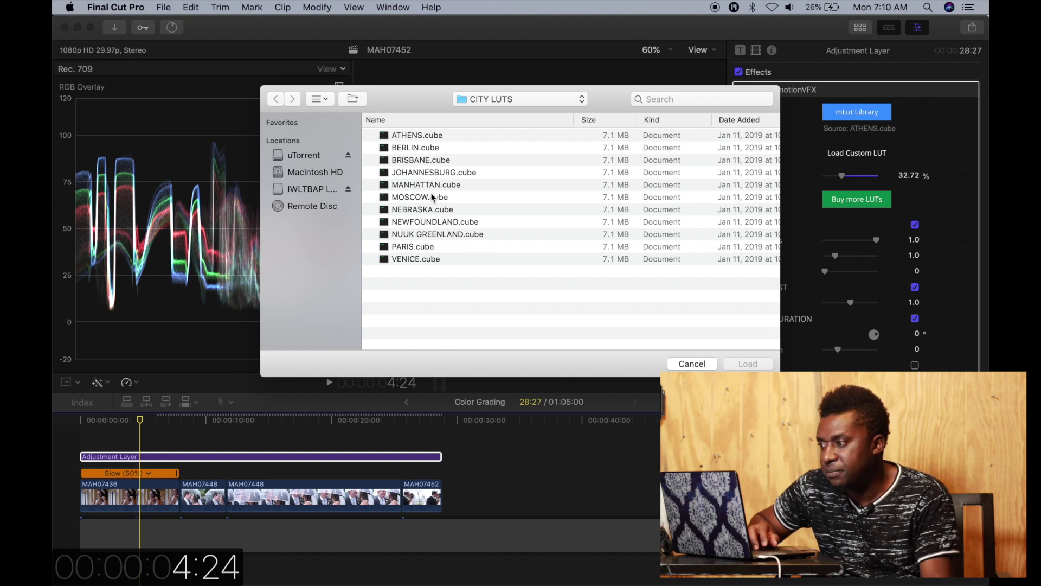
pyautogui.click(422, 185)
pyautogui.click(748, 363)
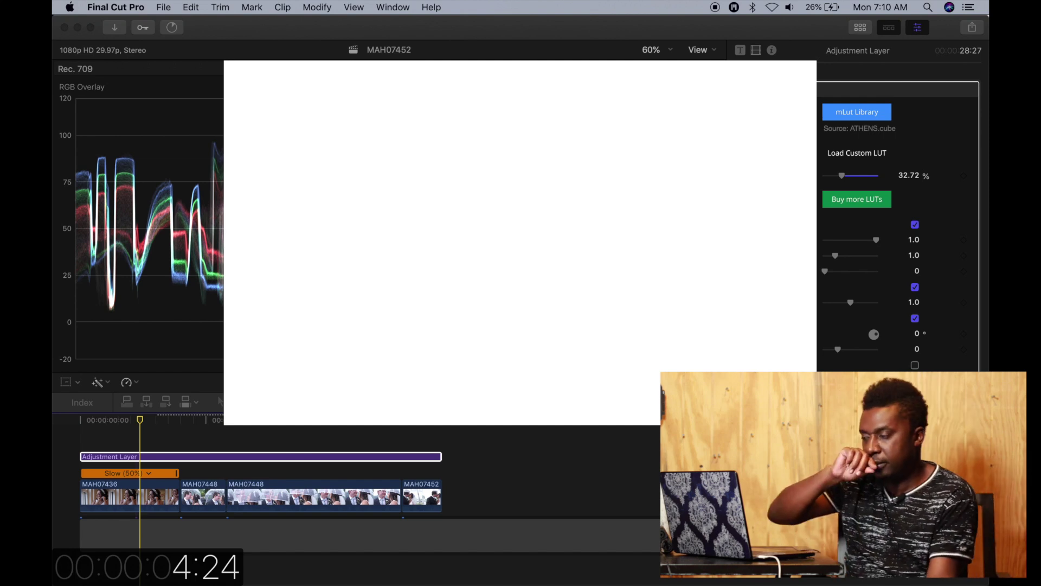
pyautogui.press('Return')
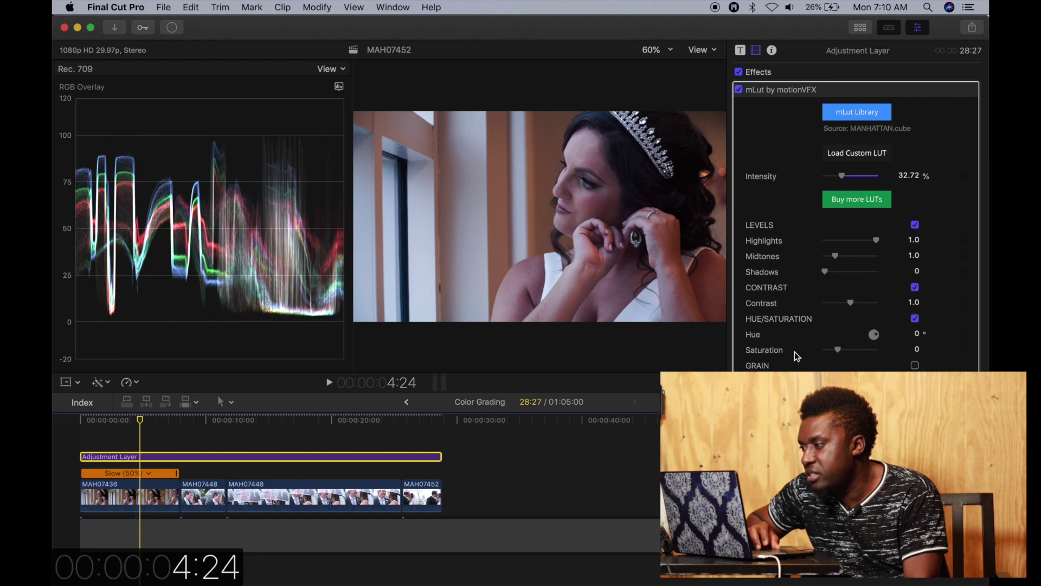
pyautogui.click(737, 90)
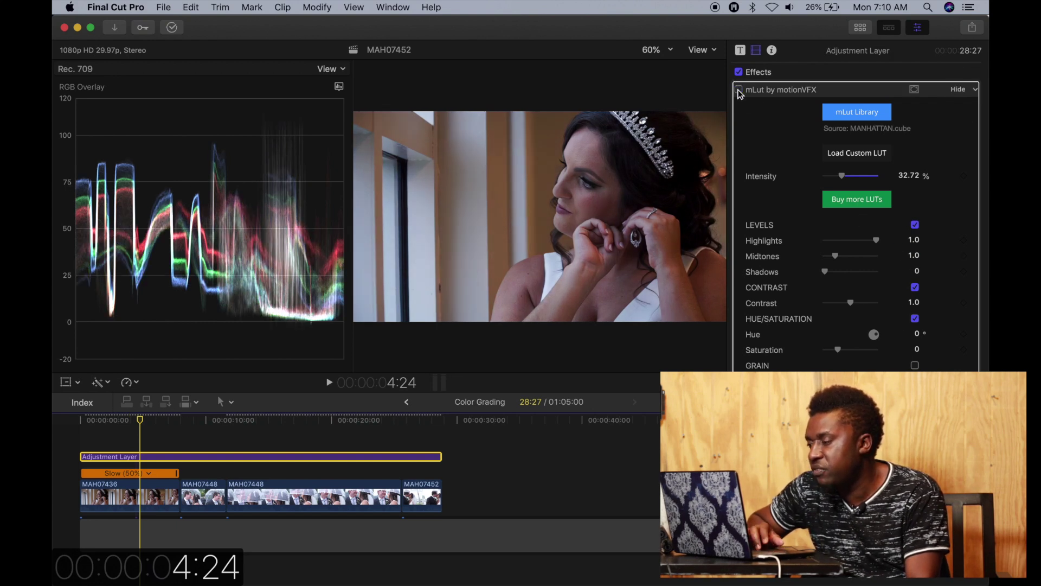
pyautogui.click(739, 91)
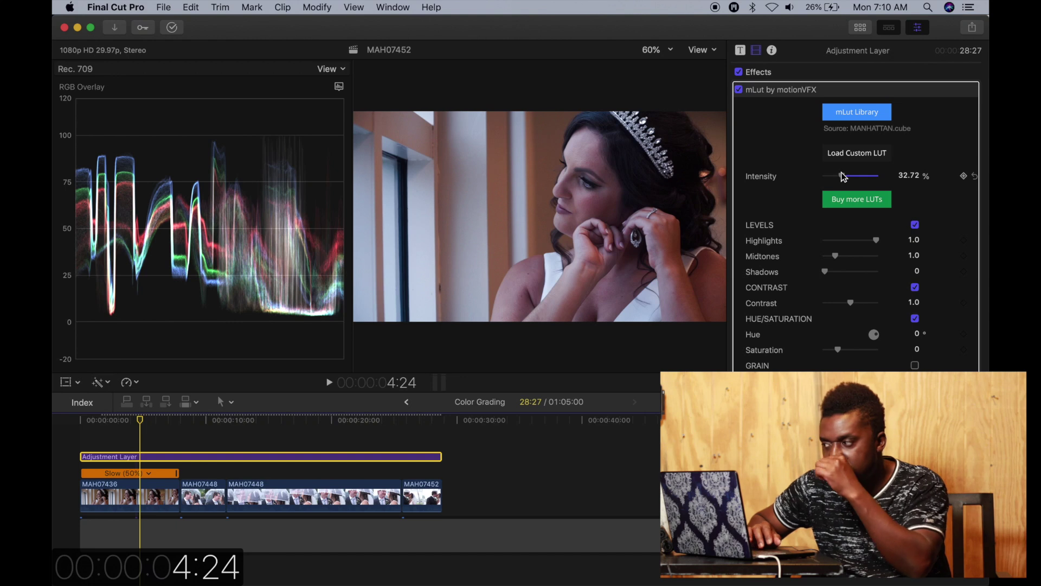
# Replace the adjustment layer's custom LUT with JOHANNESBURG.cube and set its intensity to about 51%
pyautogui.click(855, 178)
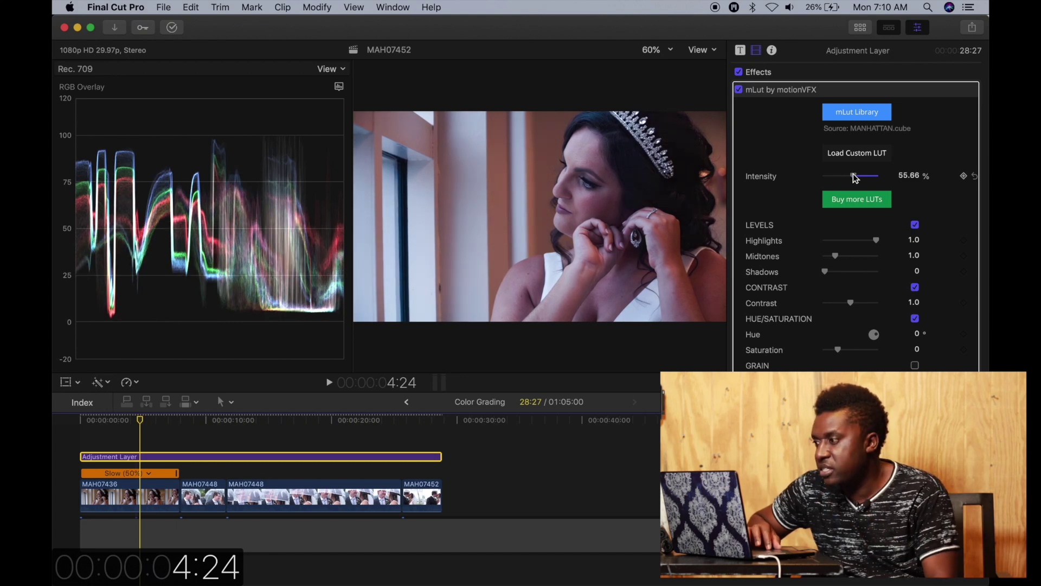
pyautogui.moveTo(855, 178)
pyautogui.mouseDown()
pyautogui.moveTo(873, 178)
pyautogui.moveTo(843, 181)
pyautogui.mouseUp()
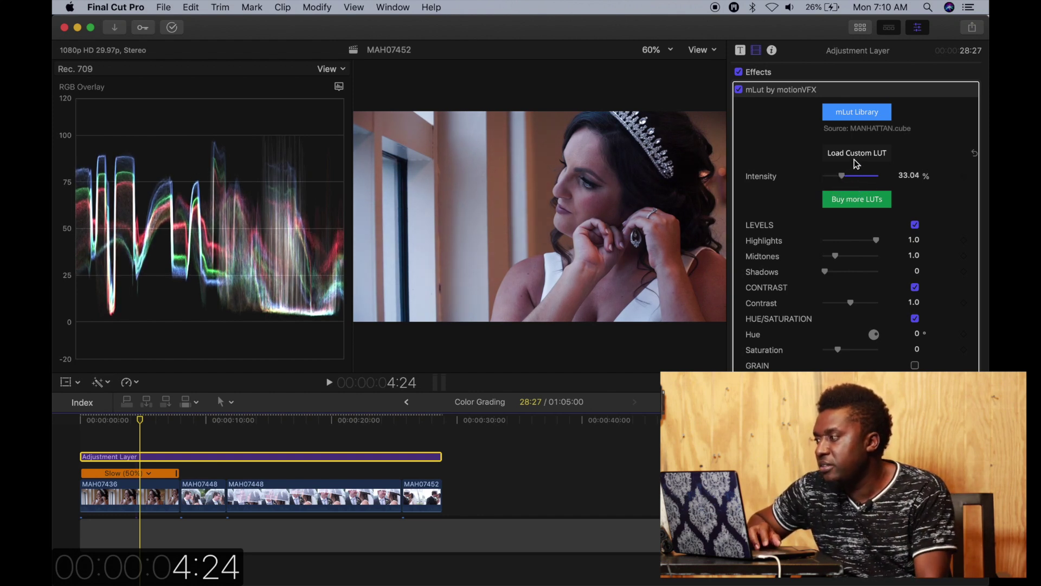
pyautogui.click(854, 157)
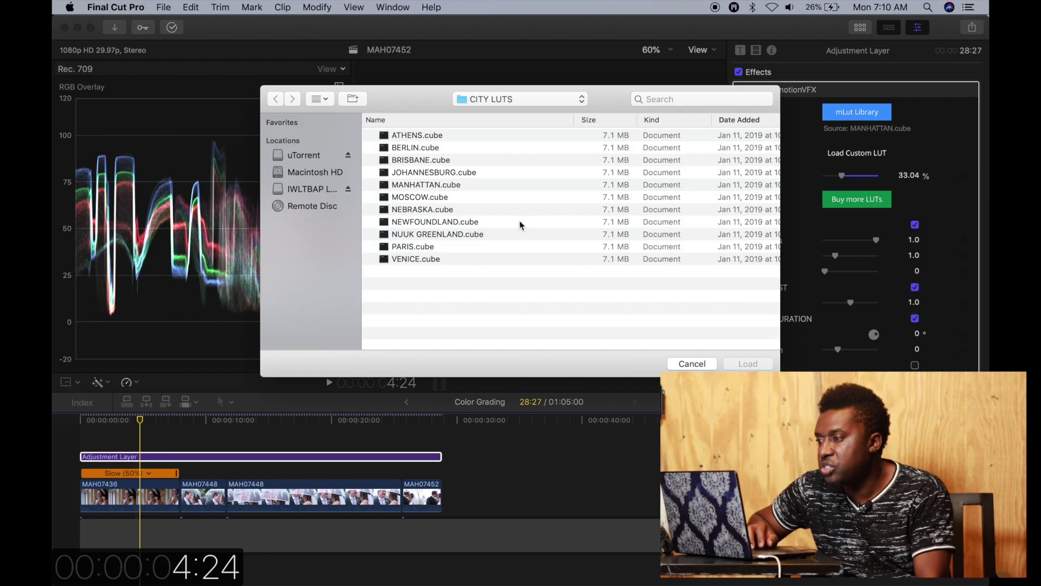
pyautogui.click(417, 172)
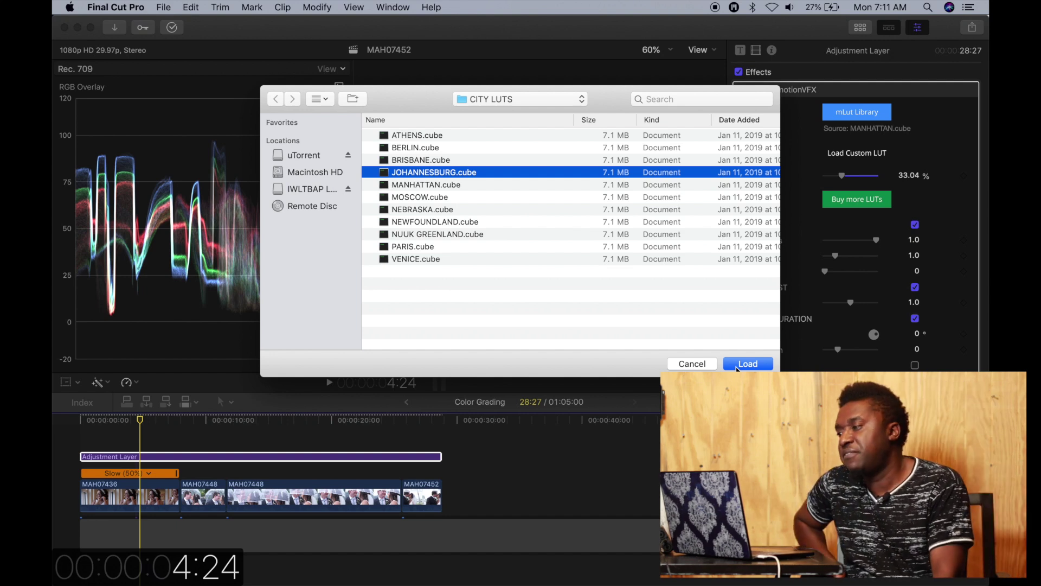
pyautogui.click(748, 363)
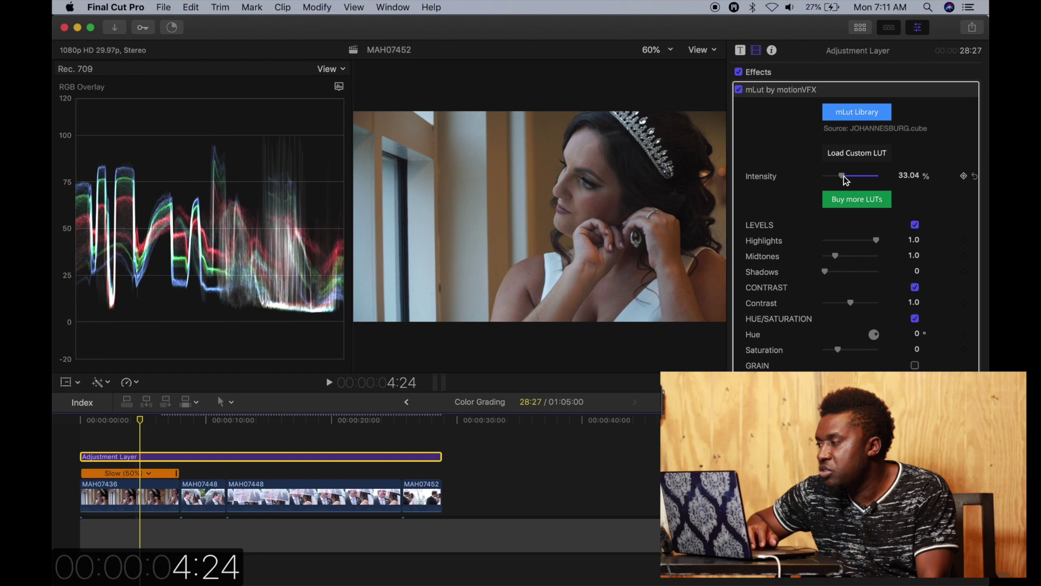
pyautogui.click(855, 178)
pyautogui.moveTo(854, 179)
pyautogui.mouseDown()
pyautogui.moveTo(877, 179)
pyautogui.moveTo(847, 179)
pyautogui.moveTo(855, 181)
pyautogui.mouseUp()
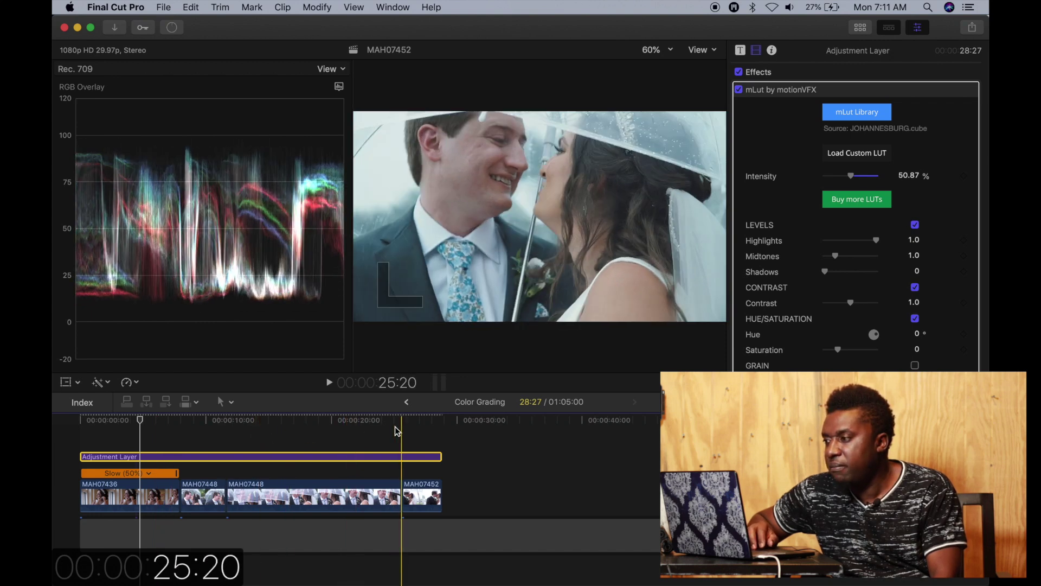
# Lower the highlights exposure to -16% in the Color Board for the MAH07452 veil clip
pyautogui.click(428, 431)
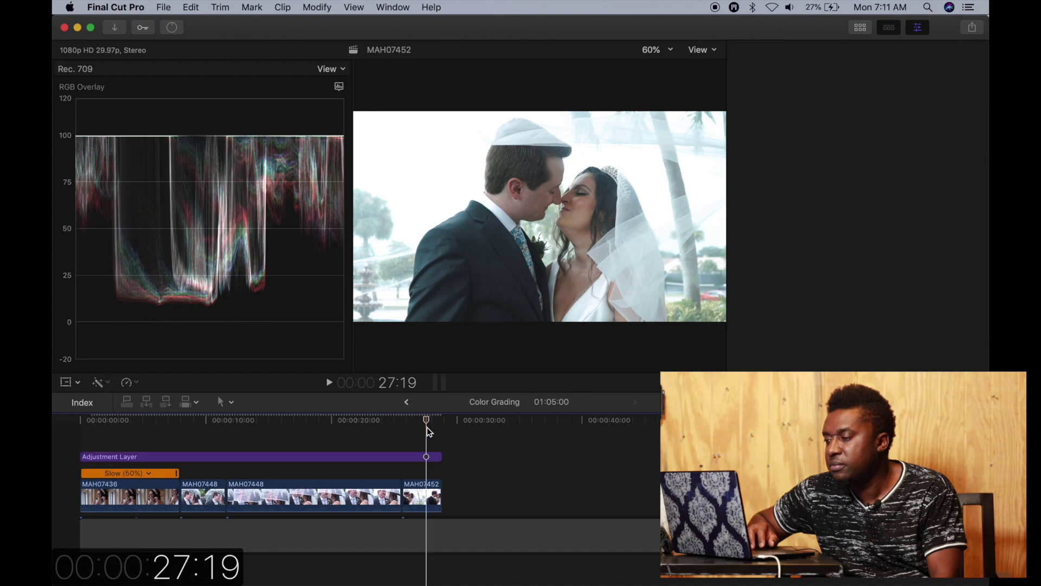
pyautogui.click(421, 498)
pyautogui.press('super+6')
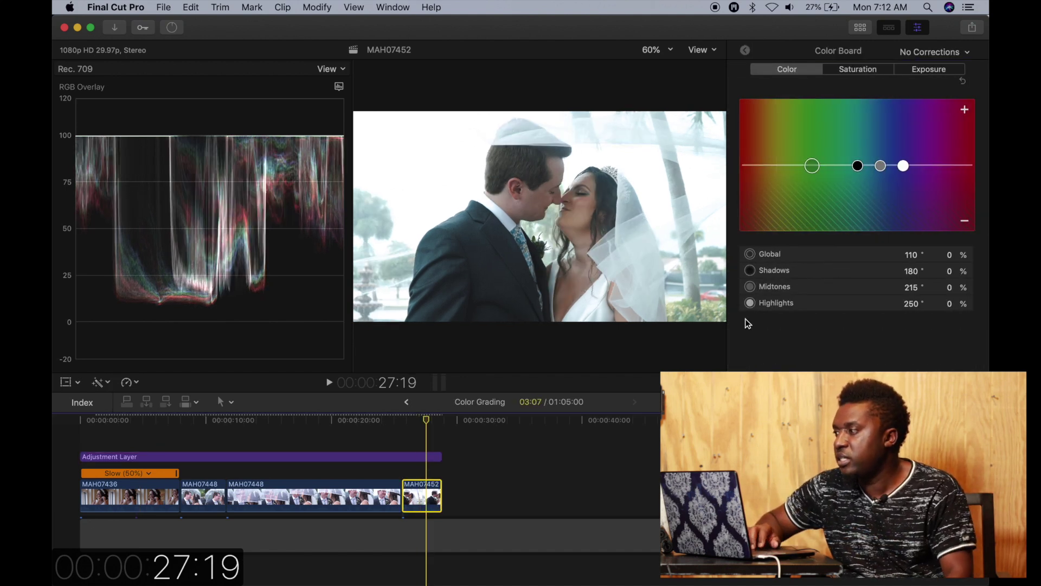
pyautogui.click(930, 68)
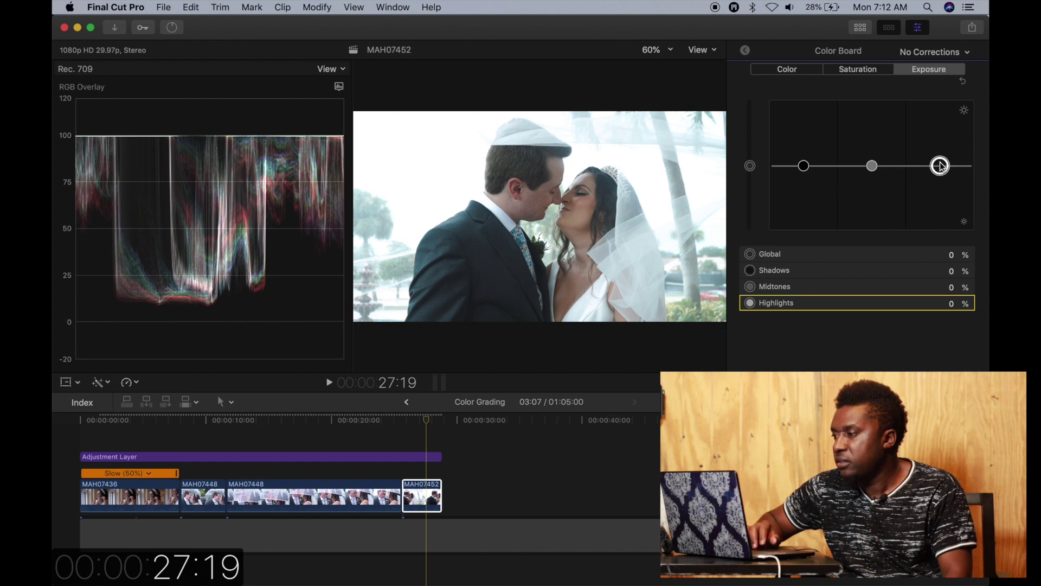
pyautogui.moveTo(940, 166); pyautogui.dragTo(941, 175)
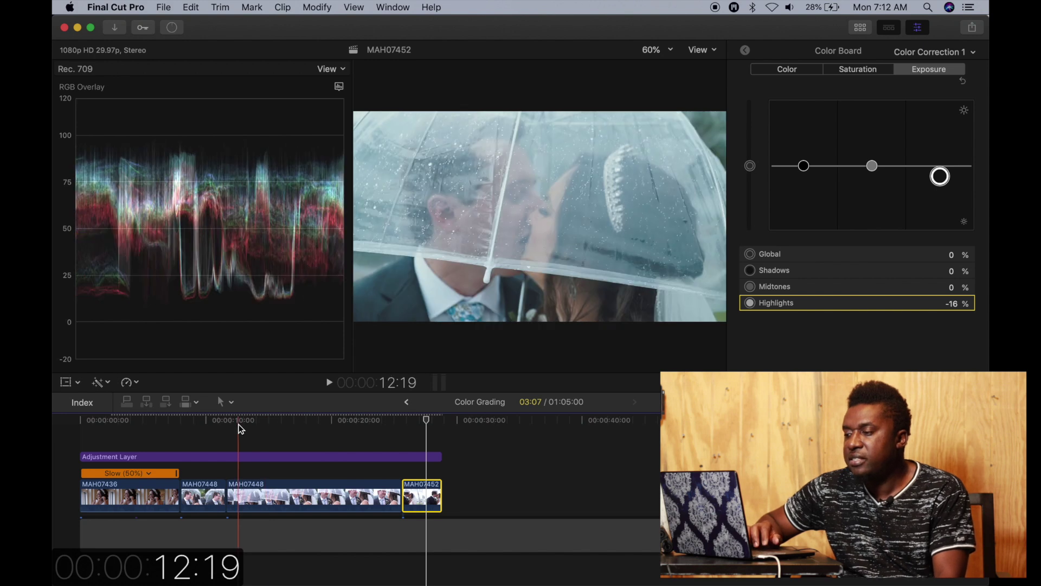
# Turn off Color Correction 1 and all effects on the MAH07436 bride clip
pyautogui.click(371, 422)
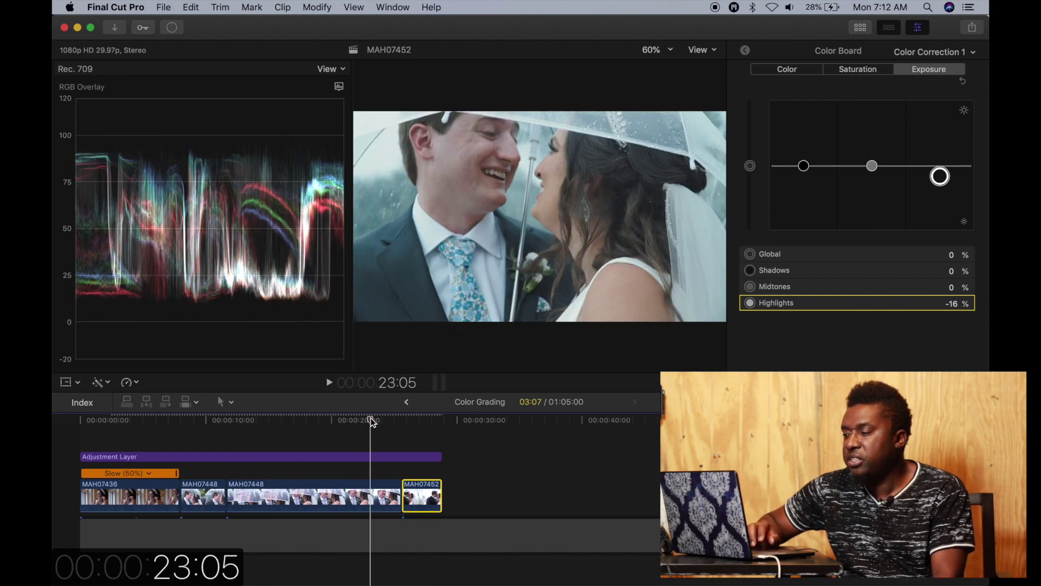
pyautogui.click(103, 425)
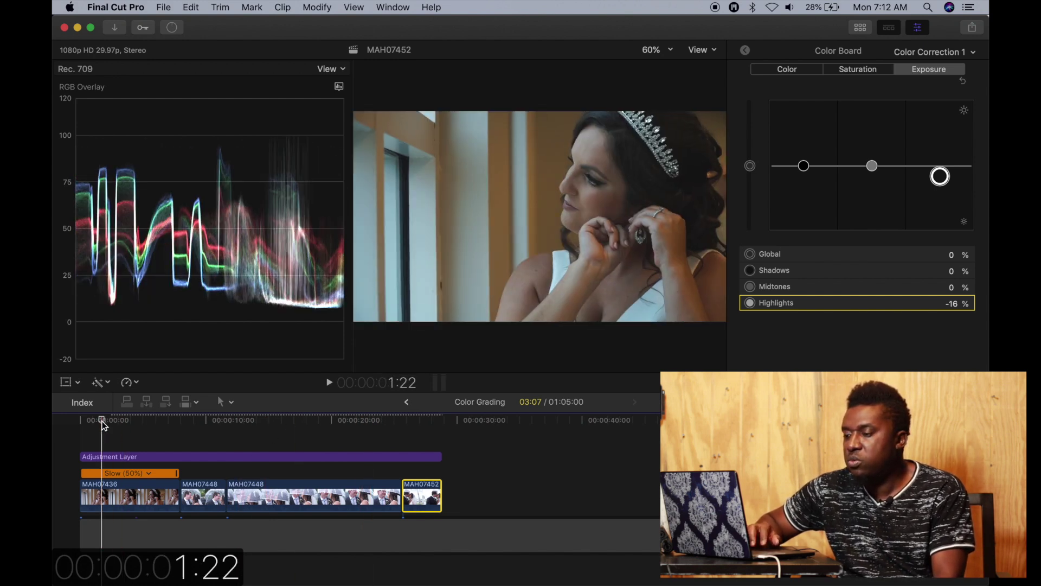
pyautogui.click(110, 490)
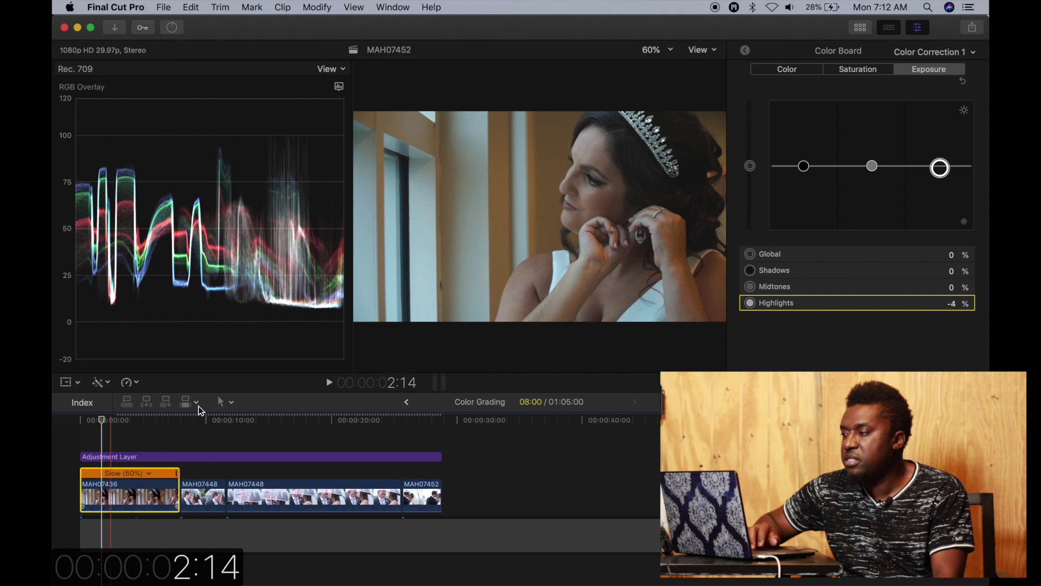
pyautogui.click(746, 50)
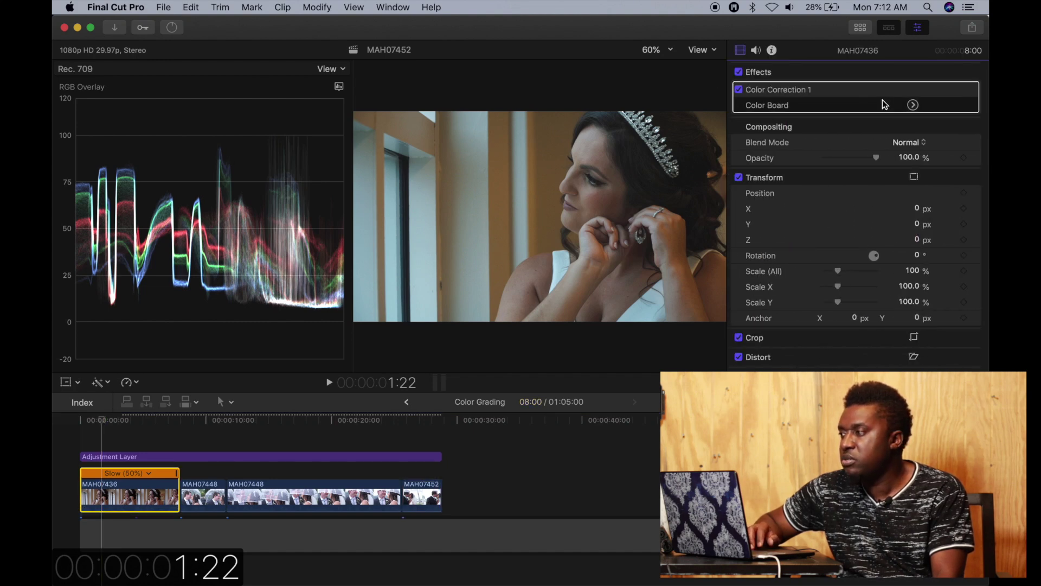
pyautogui.click(739, 91)
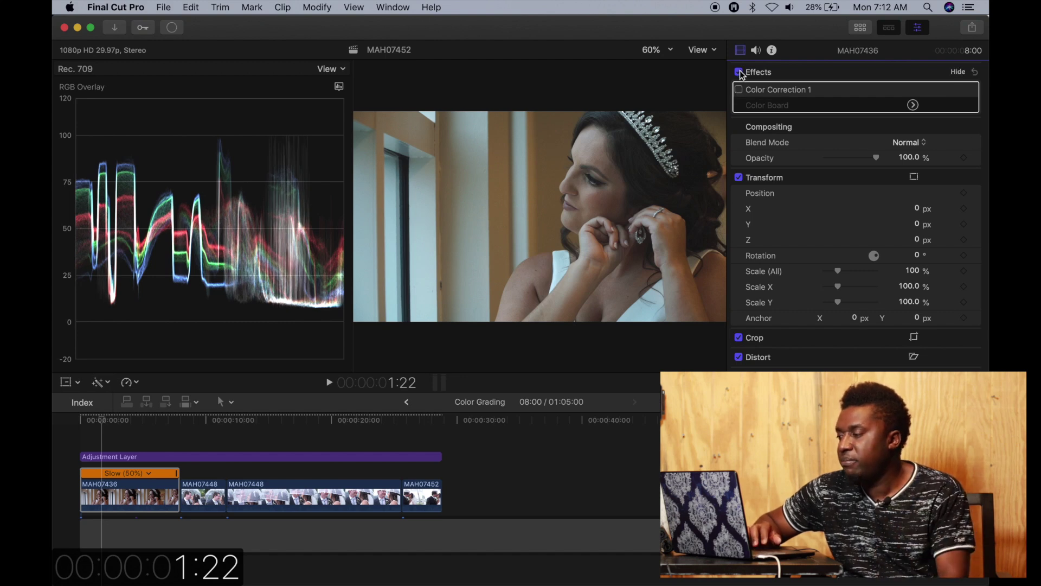
pyautogui.click(739, 72)
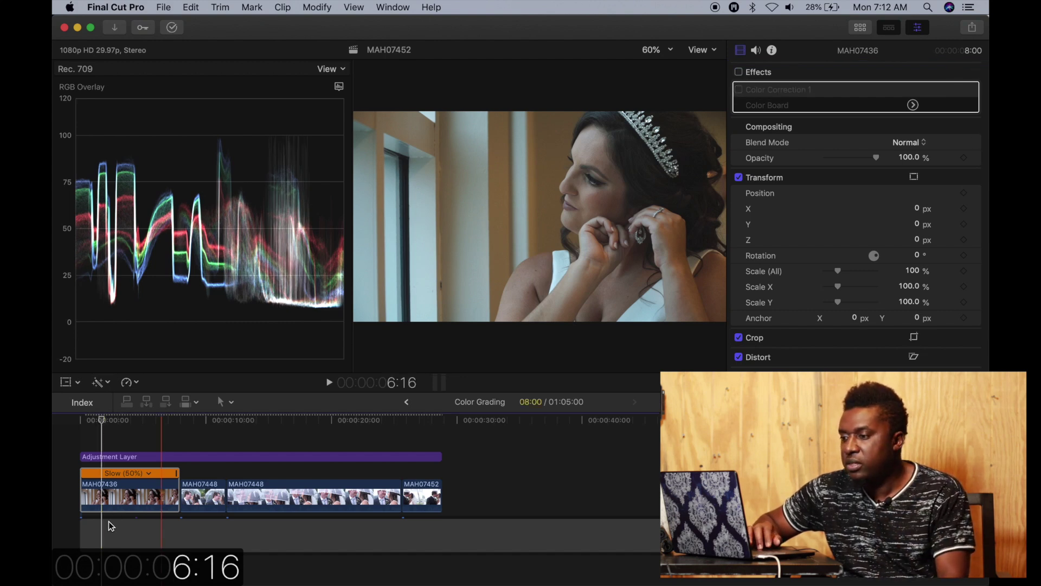
# Switch the Adjustment Layer's effects off and on to compare the bride shot, and collapse the mLut settings
pyautogui.click(124, 457)
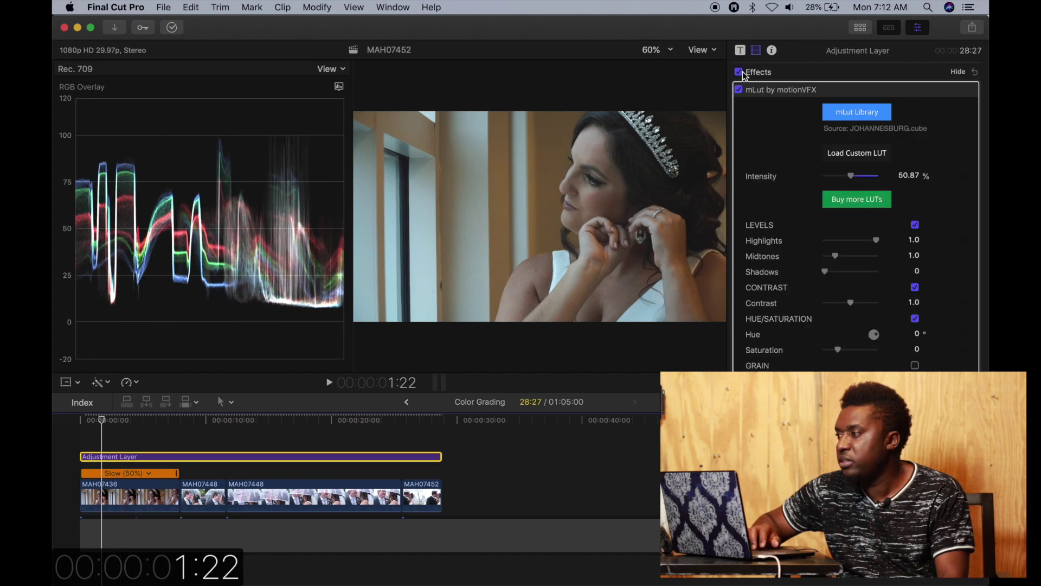
pyautogui.click(739, 72)
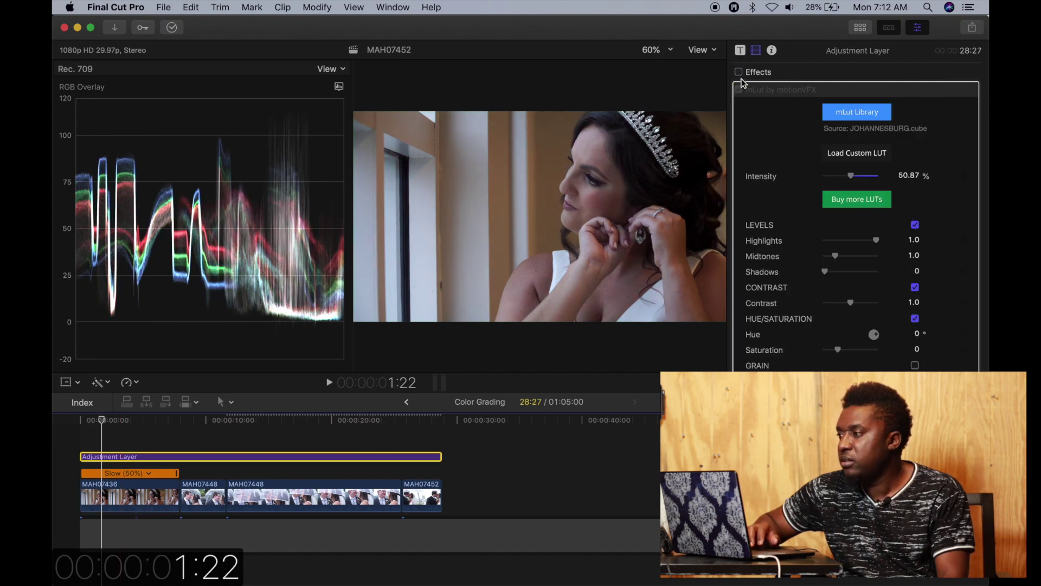
pyautogui.click(739, 72)
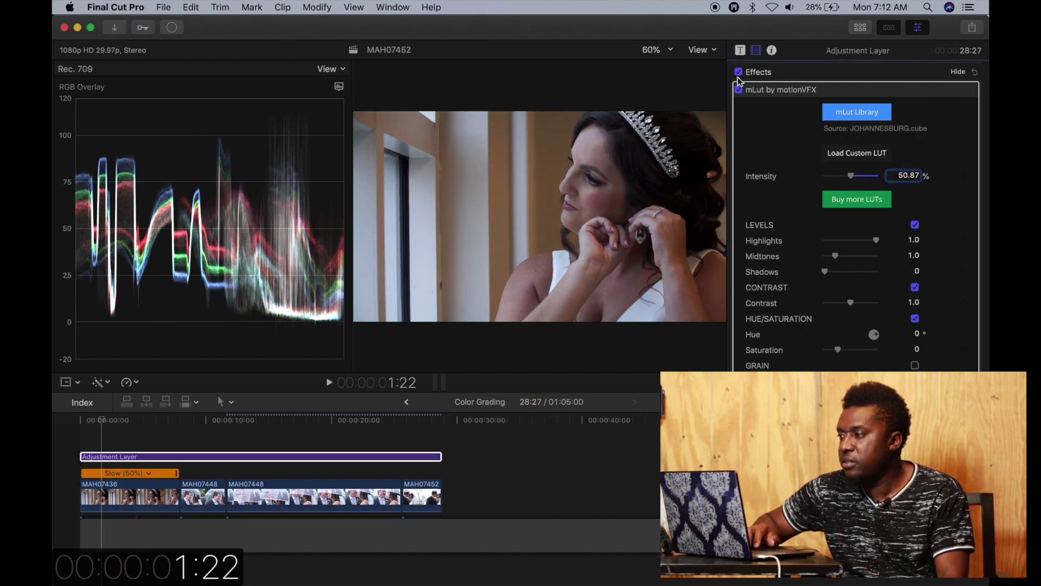
pyautogui.click(957, 90)
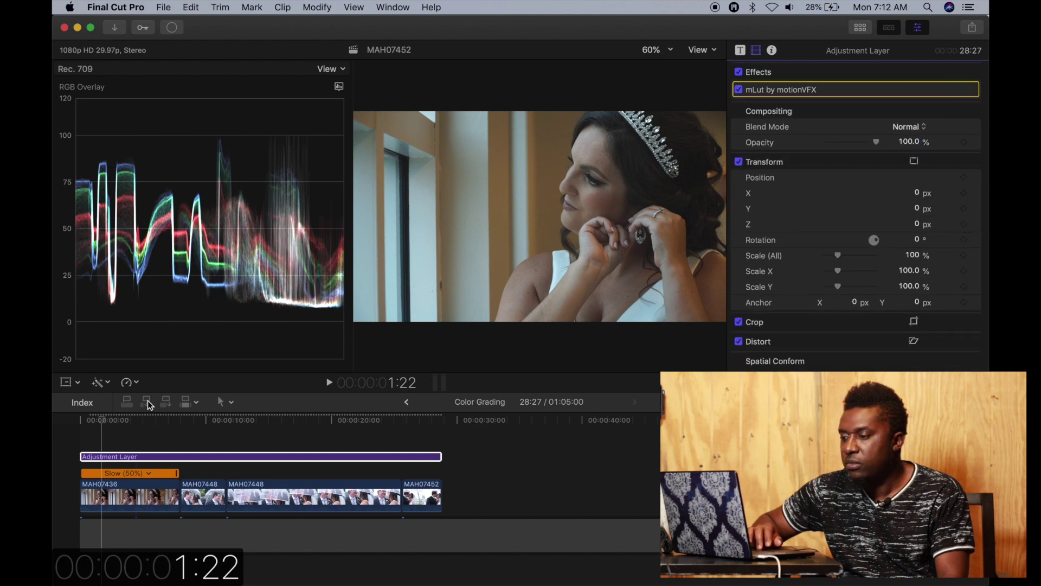
# Disable and re-enable the whole Adjustment Layer clip to compare the bride shot with and without the LUT
pyautogui.click(107, 459)
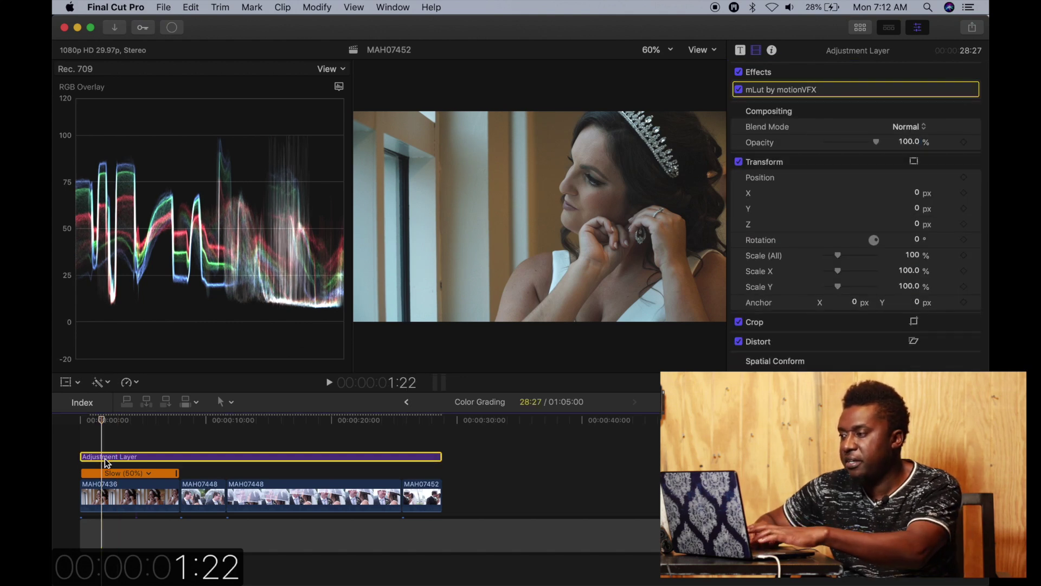
pyautogui.press('v')
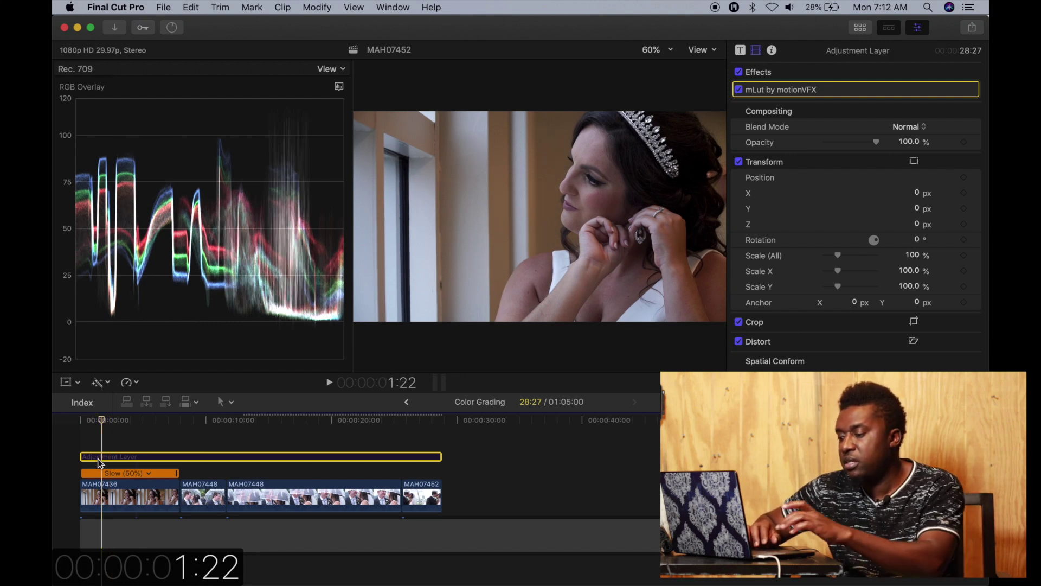
pyautogui.press('v')
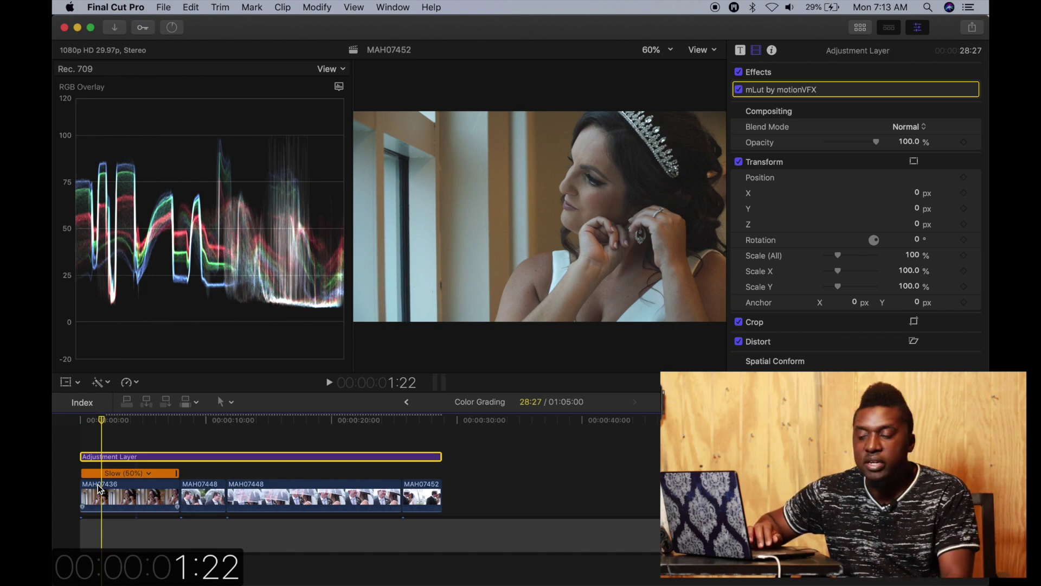
pyautogui.click(101, 438)
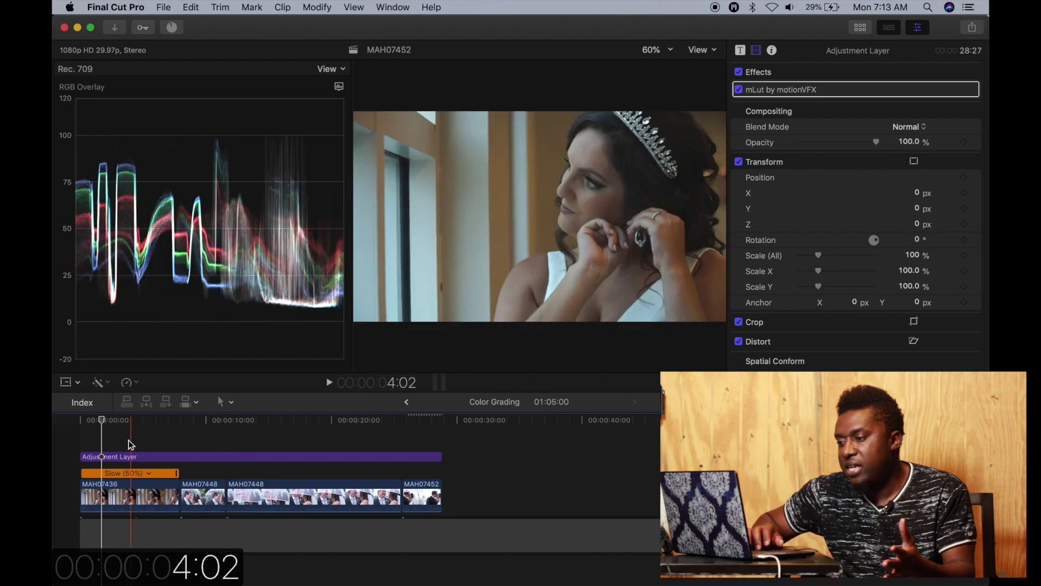
pyautogui.click(119, 458)
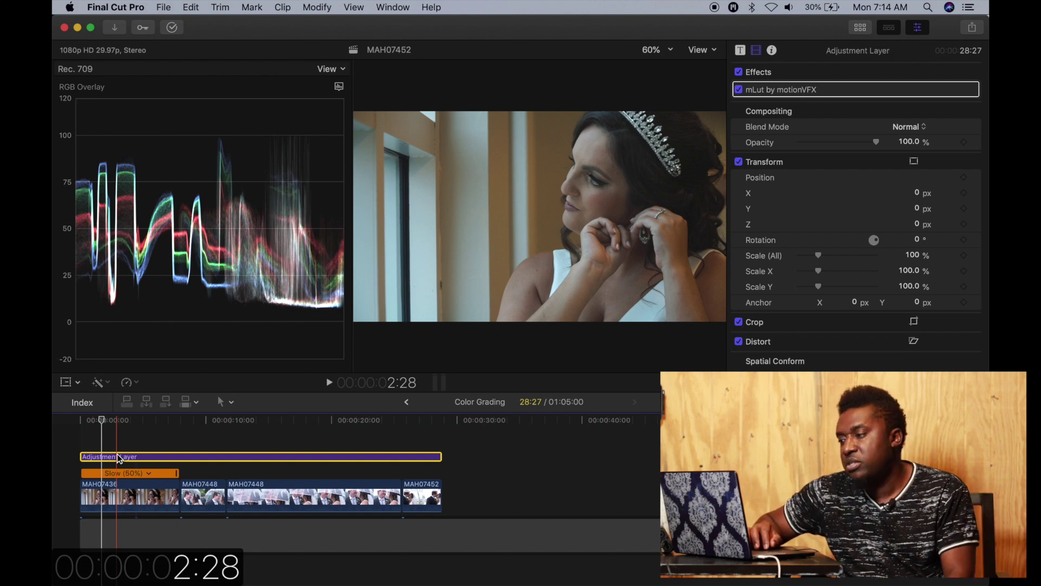
# Set the Color Board saturation of the longer MAH07448 umbrella clip to 19% for shadows and 16% for midtones
pyautogui.click(324, 425)
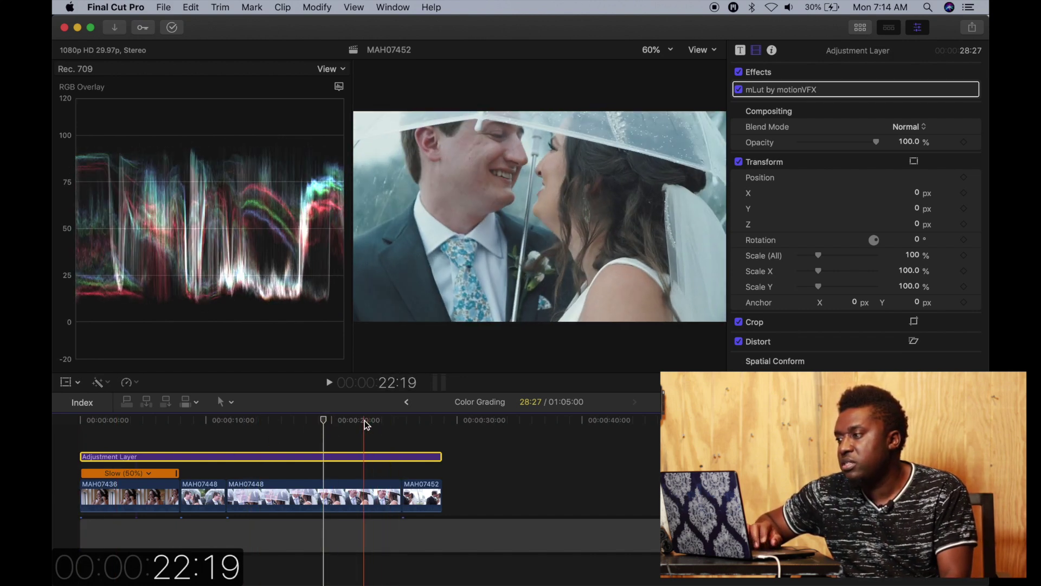
pyautogui.click(365, 421)
pyautogui.click(389, 417)
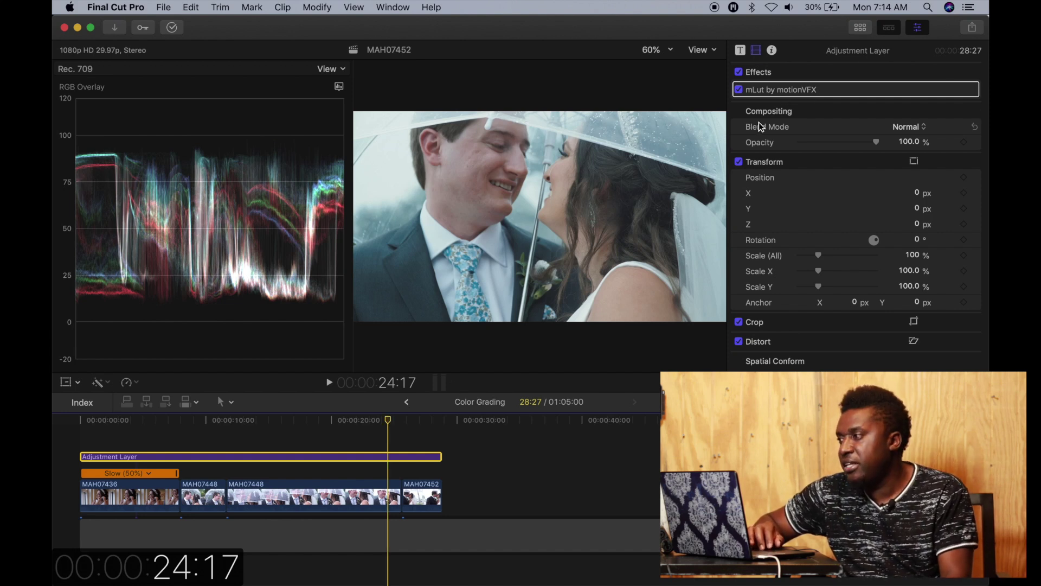
pyautogui.click(372, 492)
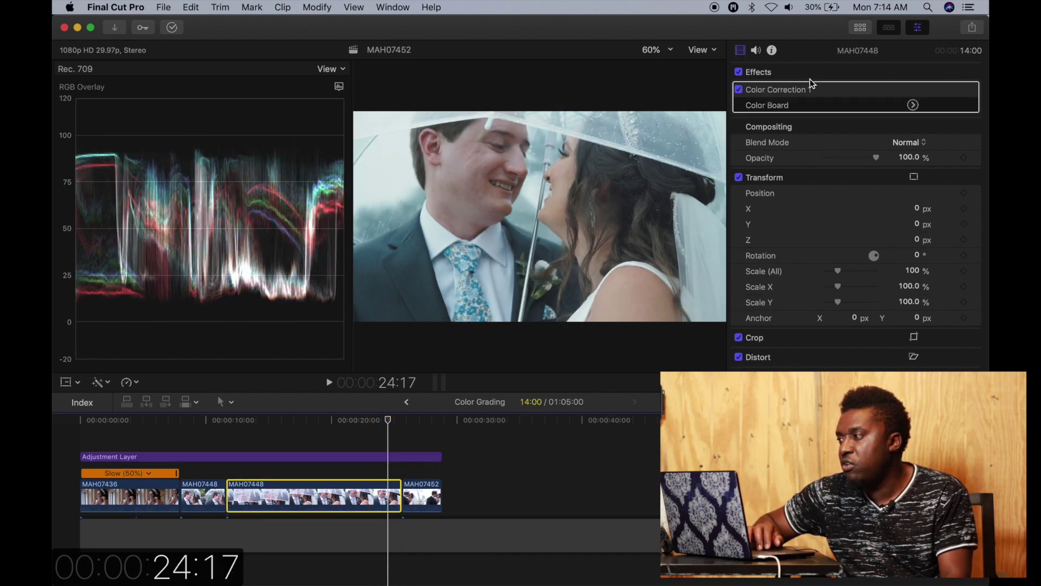
pyautogui.click(913, 105)
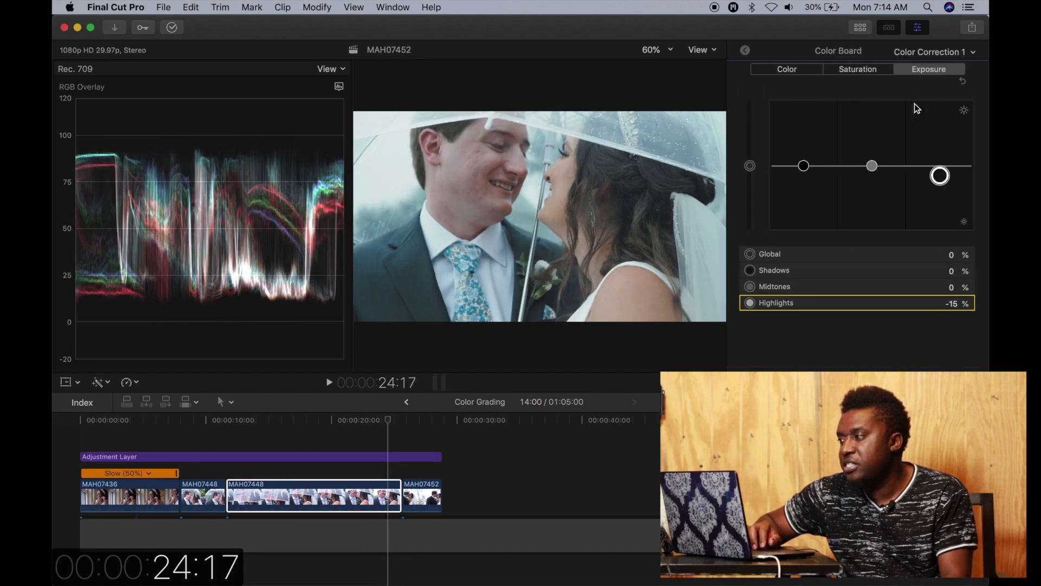
pyautogui.click(855, 69)
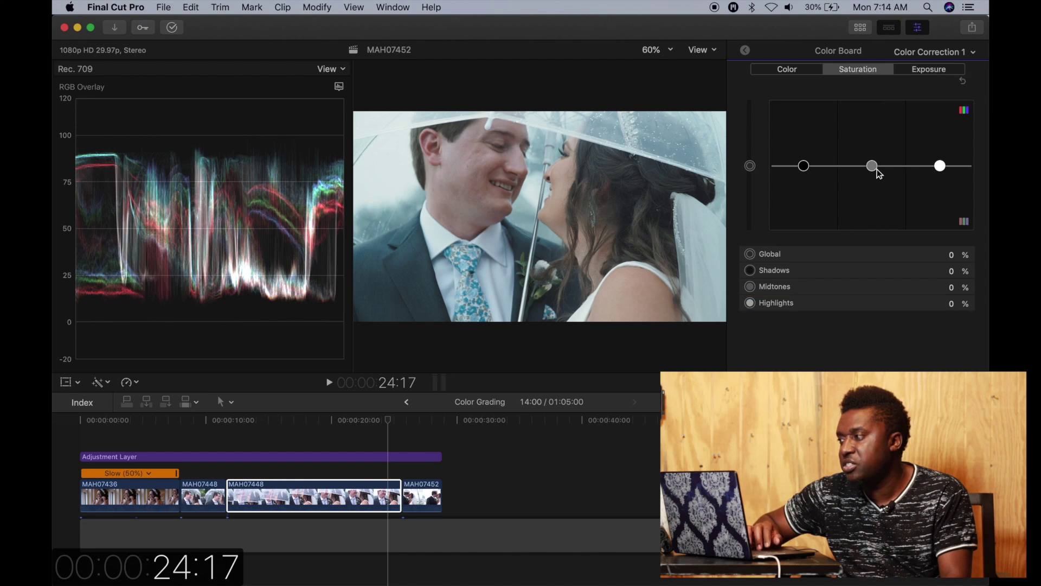
pyautogui.moveTo(872, 166)
pyautogui.mouseDown()
pyautogui.moveTo(873, 142)
pyautogui.moveTo(877, 188)
pyautogui.moveTo(872, 146)
pyautogui.mouseUp()
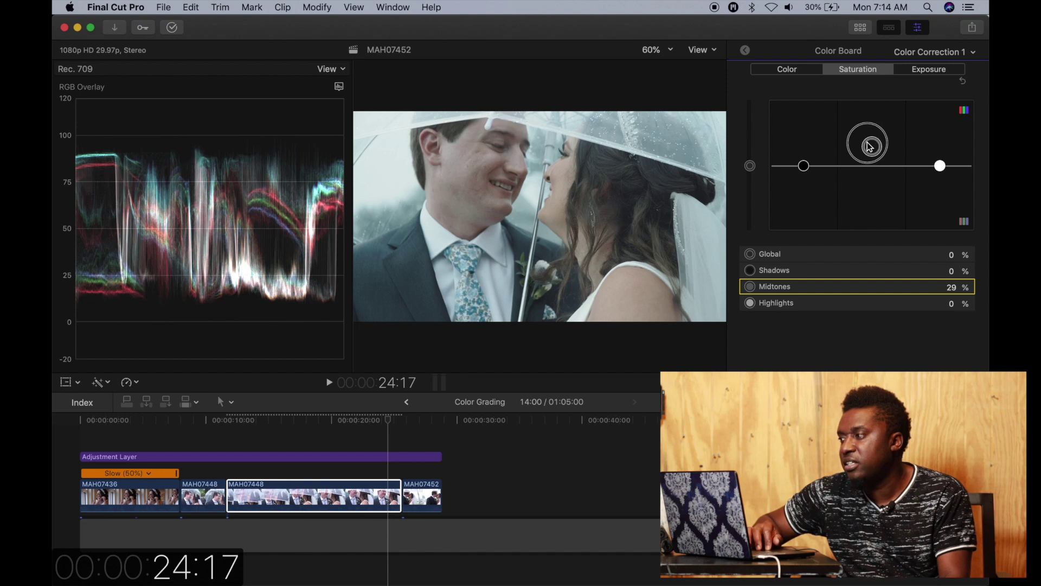
pyautogui.moveTo(805, 167); pyautogui.dragTo(804, 152)
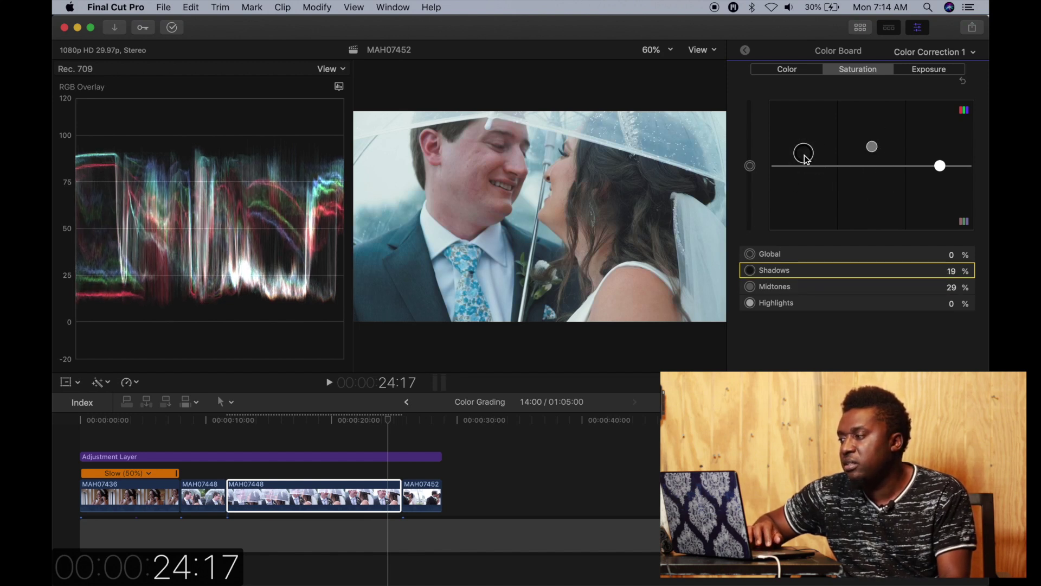
pyautogui.click(873, 147)
pyautogui.moveTo(872, 147); pyautogui.dragTo(872, 155)
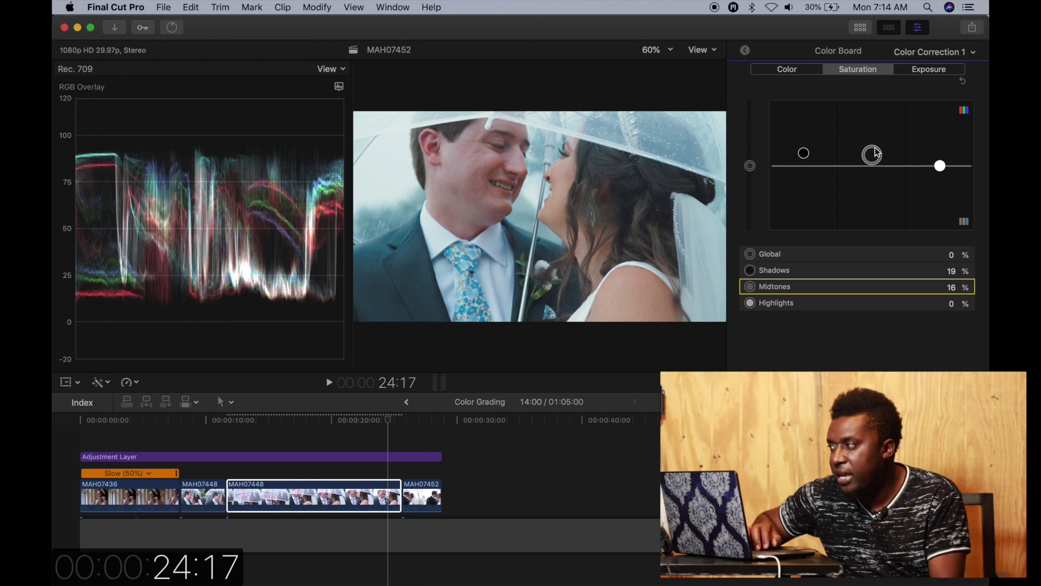
# Raise the shadows exposure of the longer MAH07448 umbrella clip to 4%
pyautogui.click(925, 74)
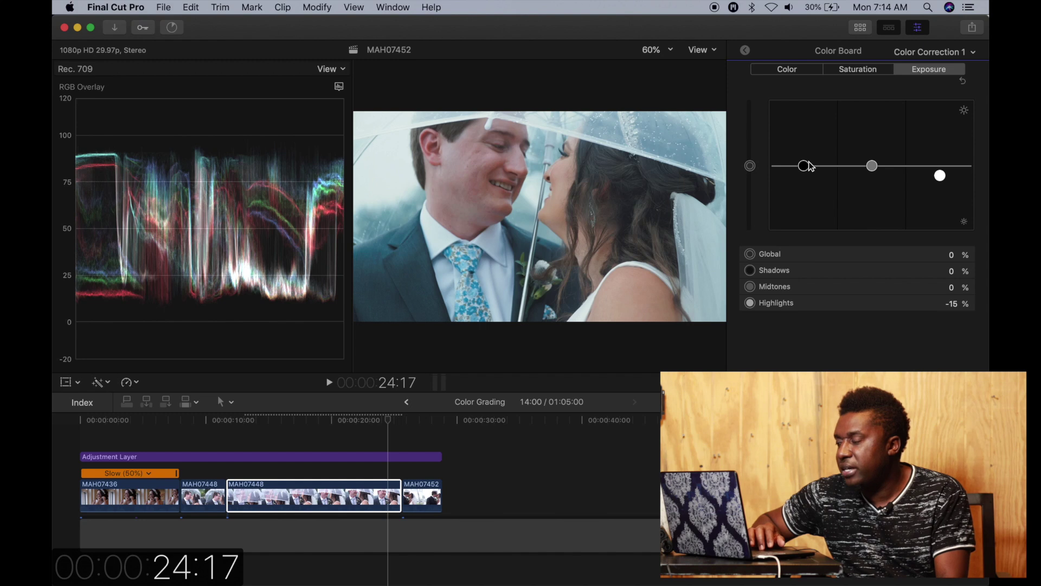
pyautogui.moveTo(804, 165)
pyautogui.mouseDown()
pyautogui.moveTo(808, 179)
pyautogui.moveTo(805, 156)
pyautogui.moveTo(808, 175)
pyautogui.moveTo(808, 164)
pyautogui.mouseUp()
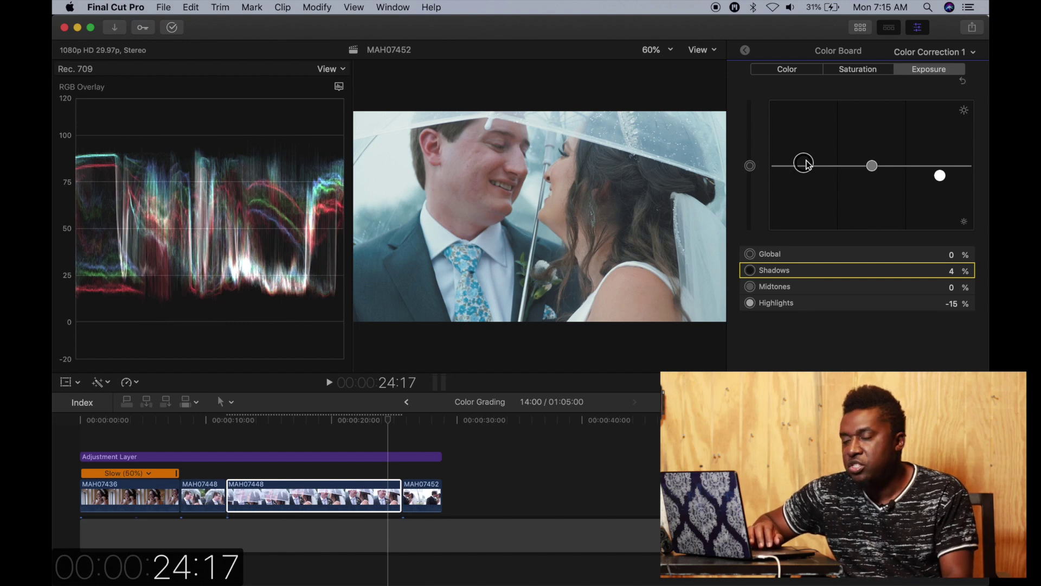